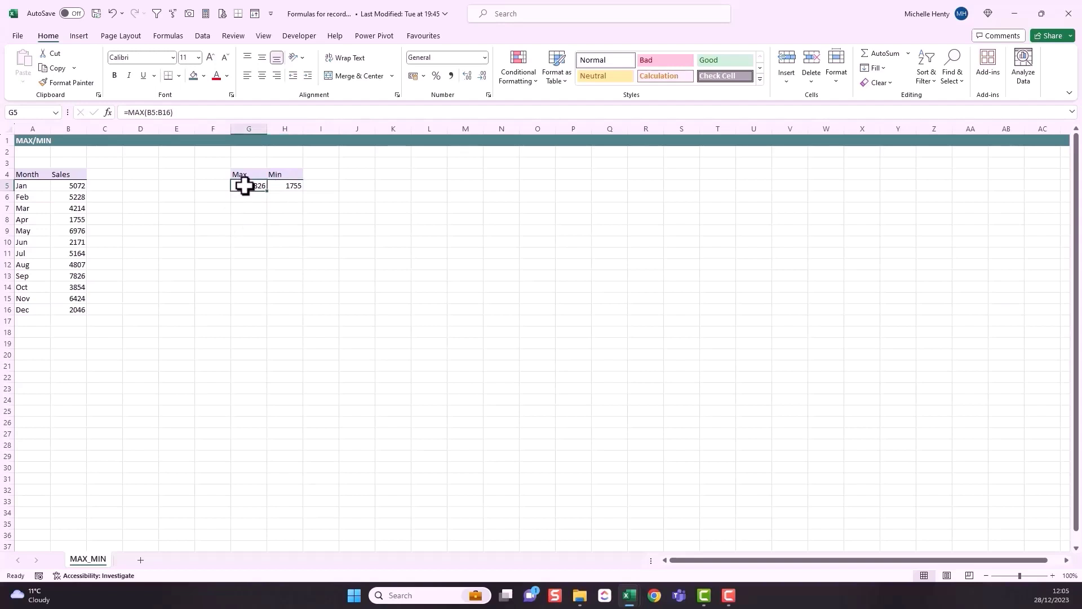
- Select the monthly sales figures in B5:B16 and check the status bar's Minimum and Maximum display options
drag(78, 186, 72, 307)
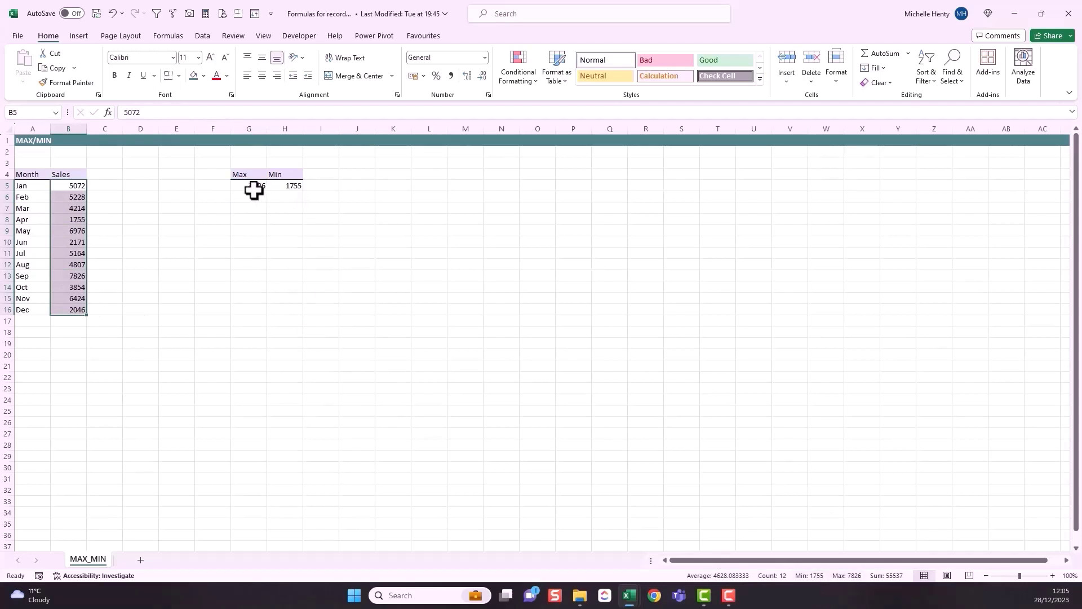
mouse_move(659, 603)
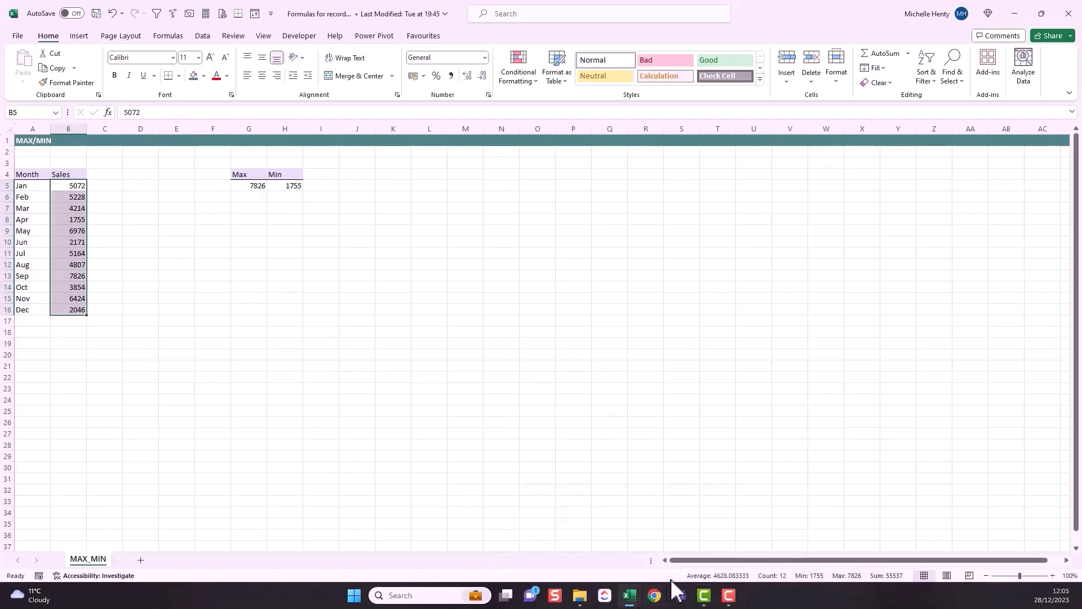
right_click(671, 577)
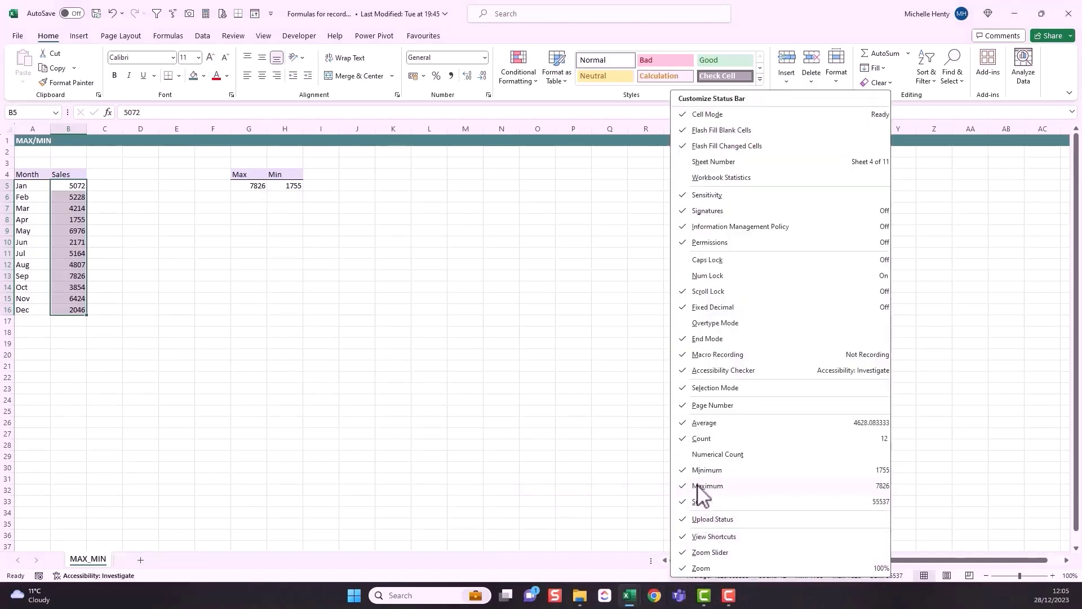
key(Escape)
- Review the formulas behind the Max and Min results in G5 and H5 and the sales range they reference
click(249, 186)
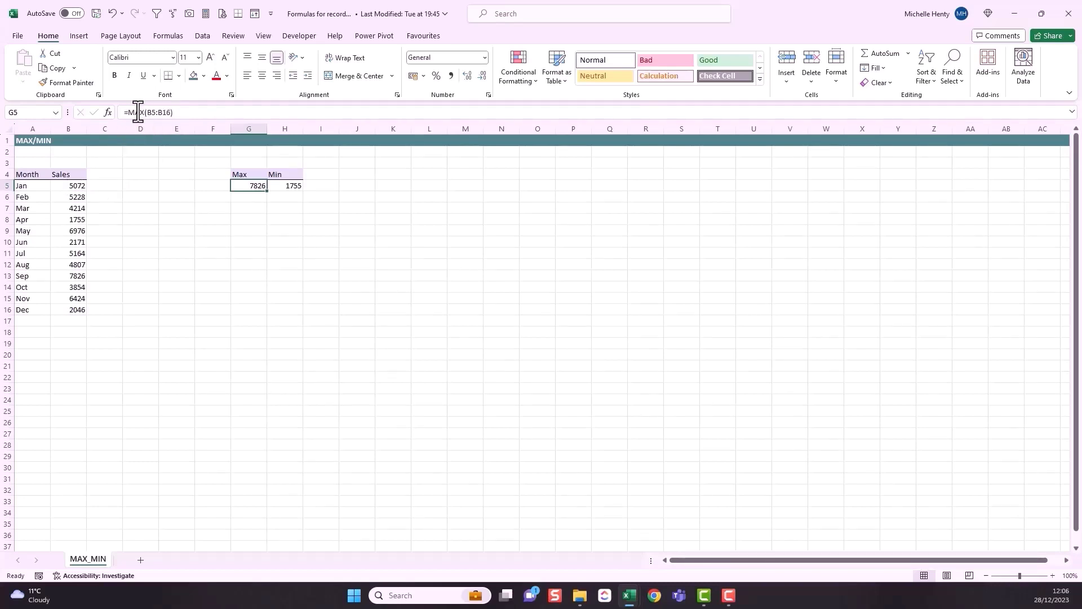
drag(67, 185, 66, 309)
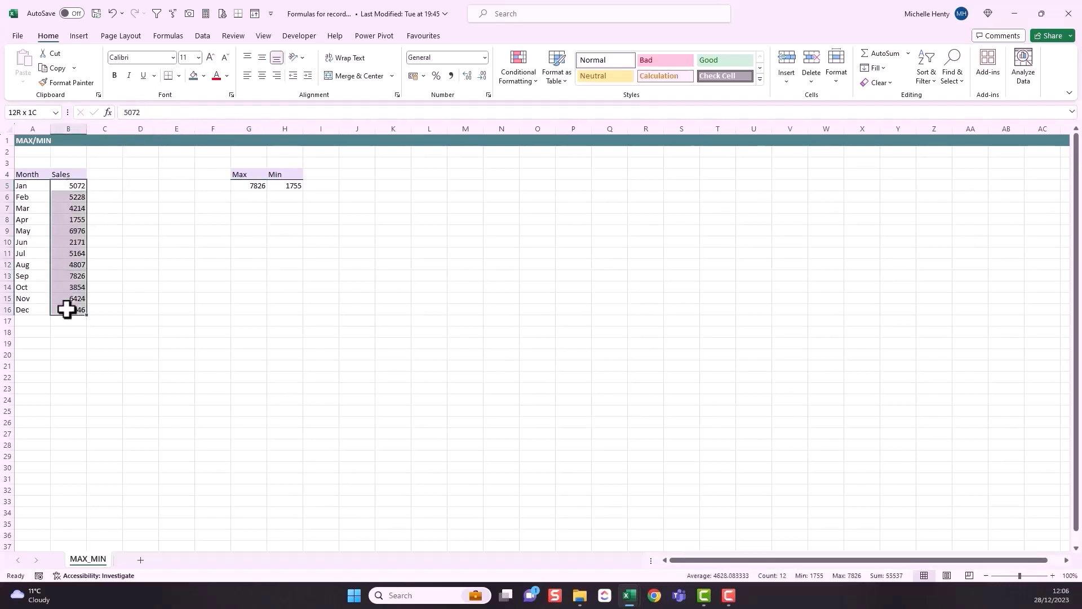
click(294, 186)
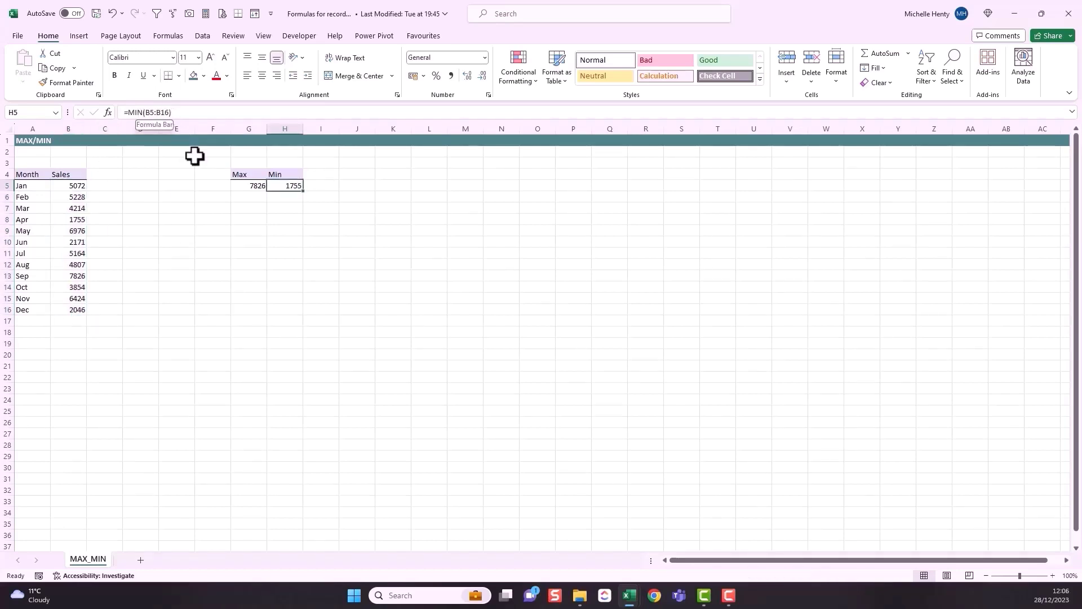
- Clear the existing Max and Min formulas from G5:H5
click(245, 184)
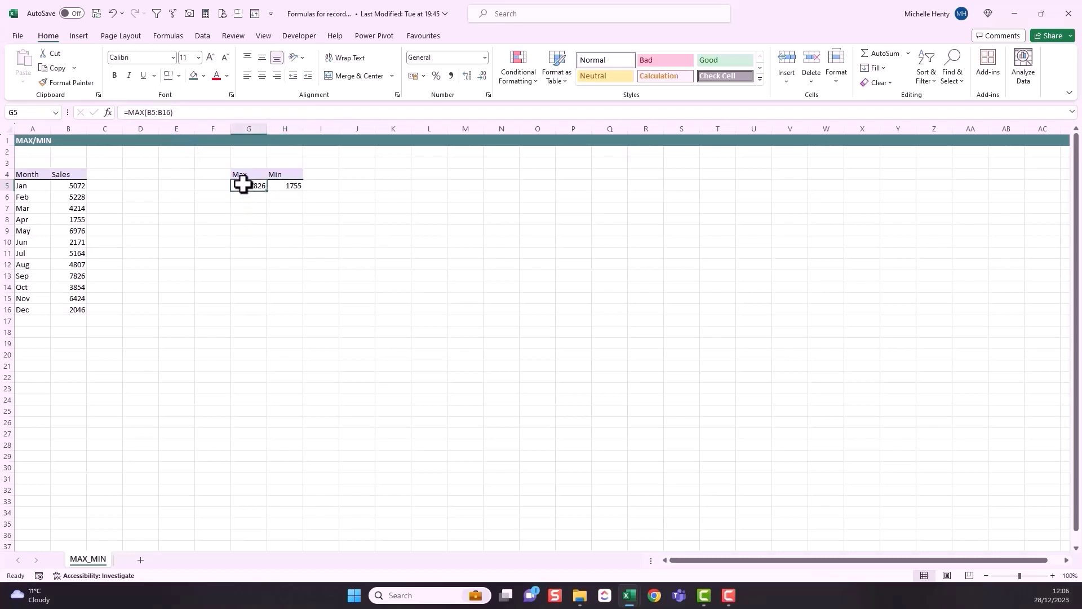
drag(243, 185, 278, 186)
key(Delete)
- Enter a MAX formula in G5 that covers the monthly sales in B5:B16
click(252, 184)
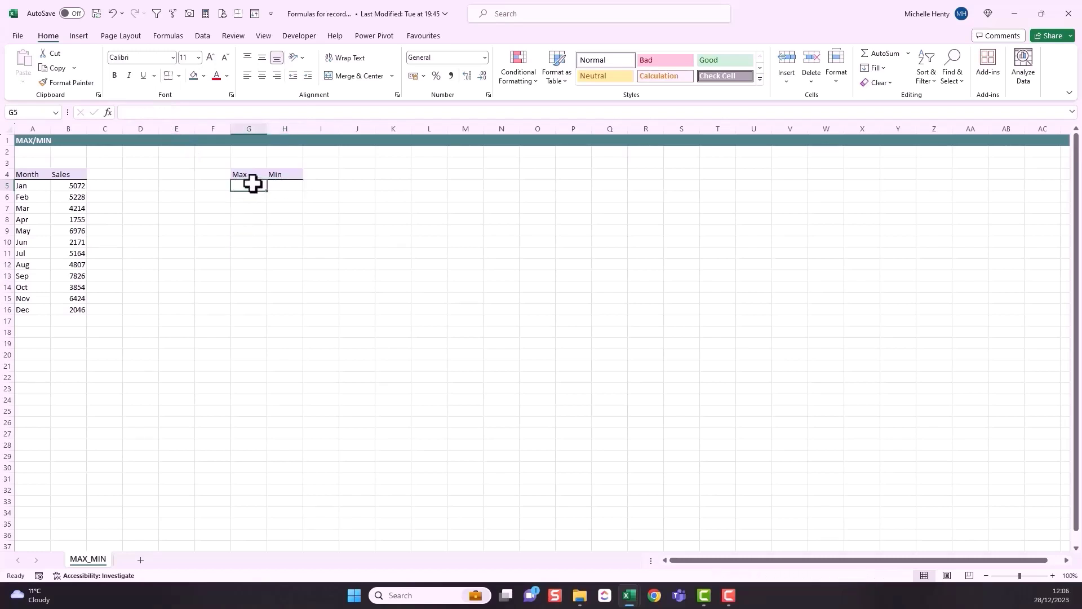
text(=max)
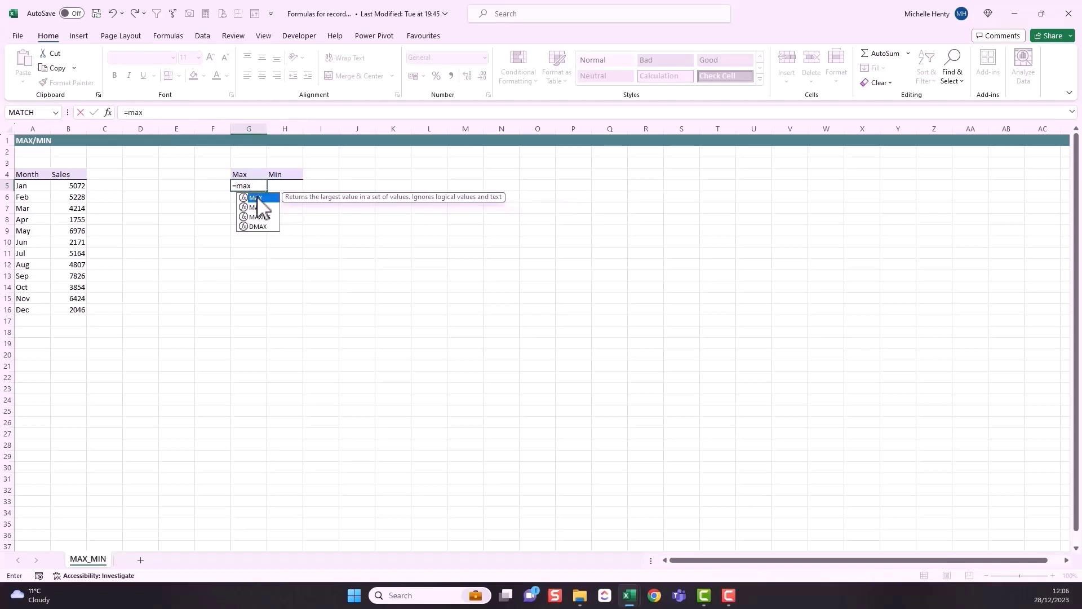
double_click(258, 198)
drag(77, 186, 82, 298)
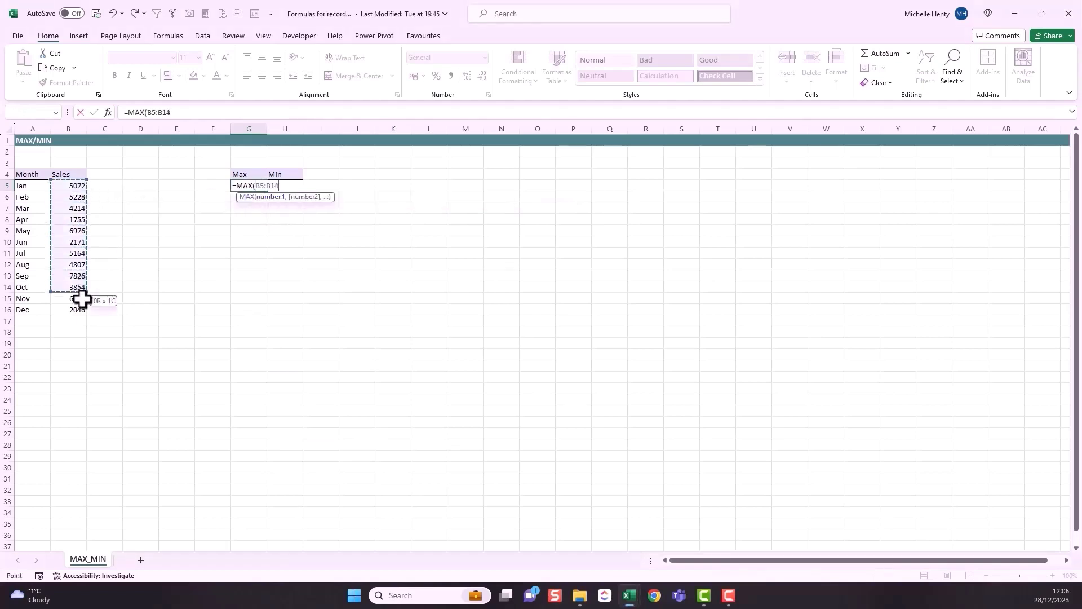
key(Return)
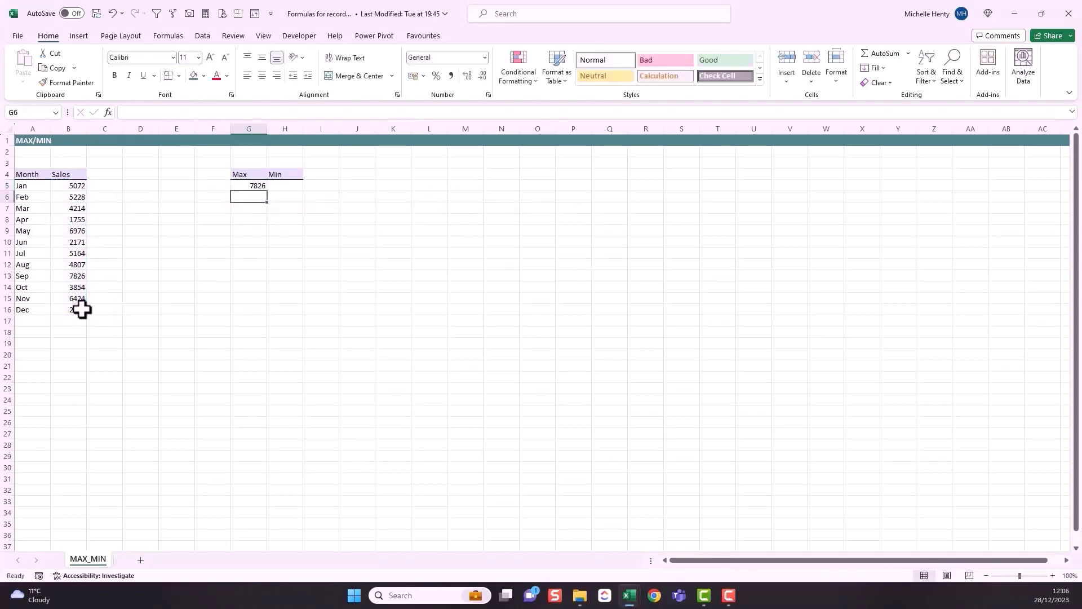
- Enter a MIN formula in H5 that covers the monthly sales in B5:B16
click(275, 186)
text(=)
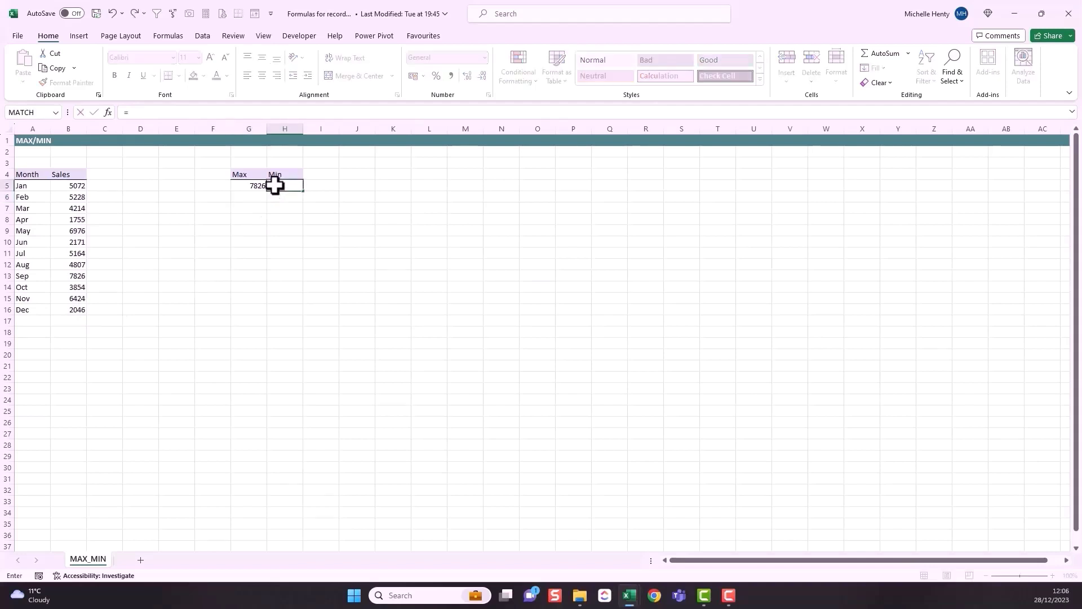
text(min)
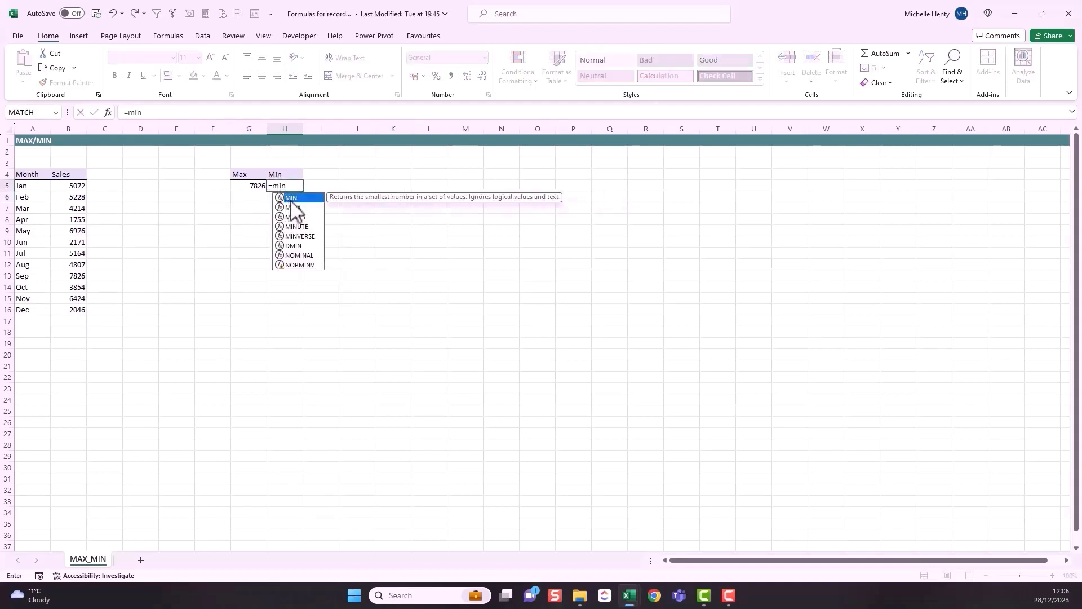
key(Tab)
drag(64, 187, 65, 305)
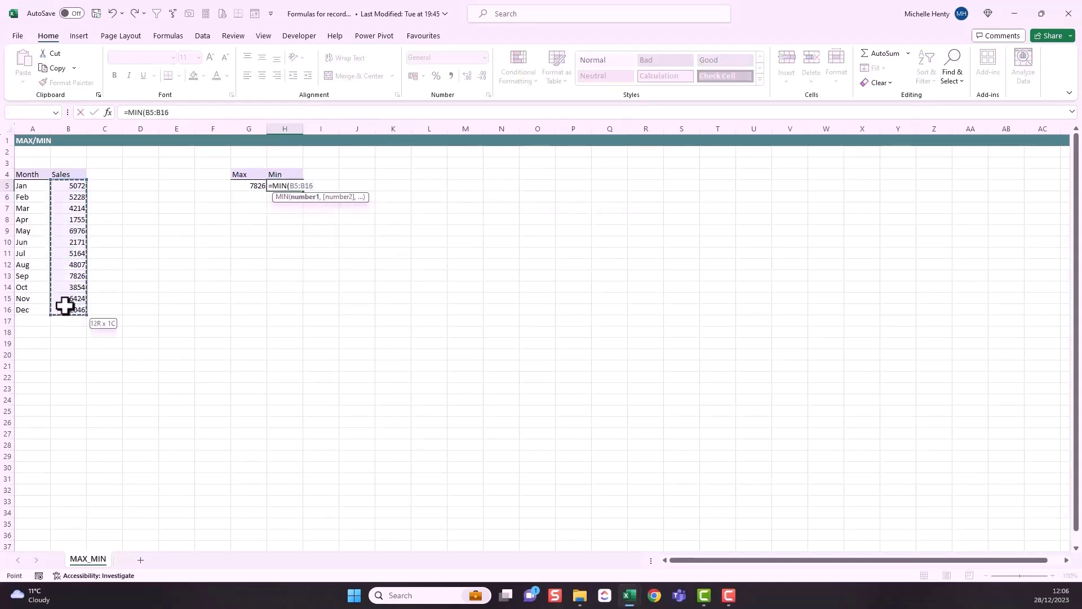
key(Return)
- Insert a 2-D clustered column chart of the monthly sales data and place it just below the Max and Min cells
click(33, 187)
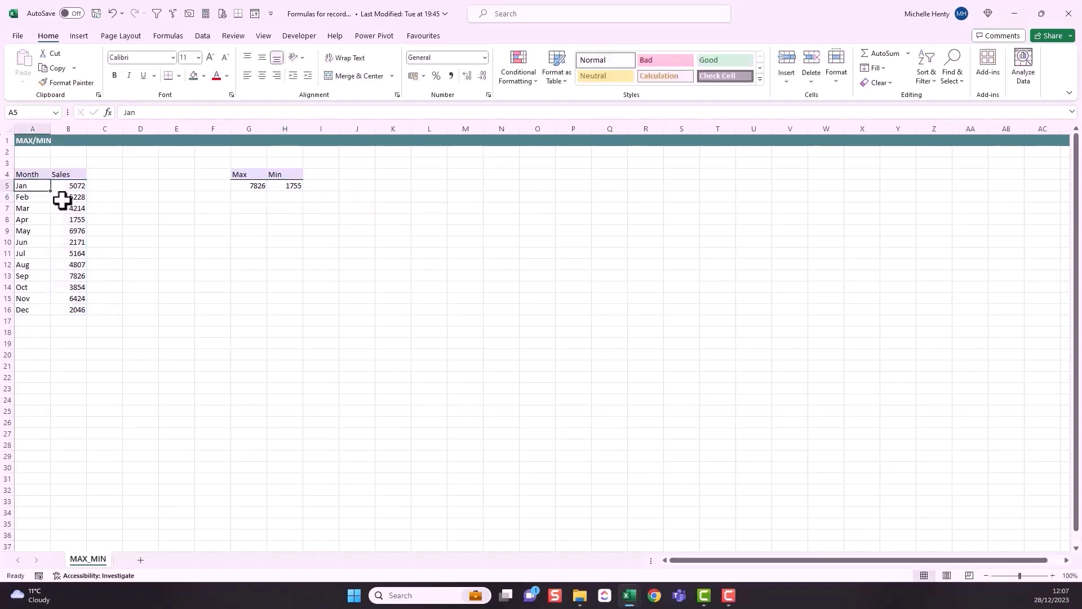
click(60, 197)
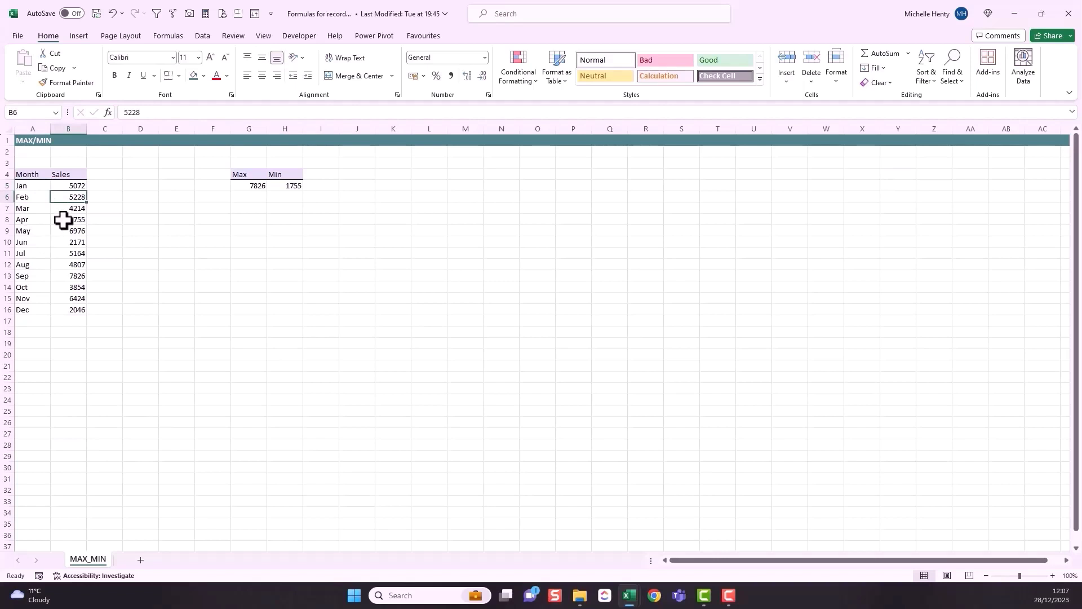
click(79, 36)
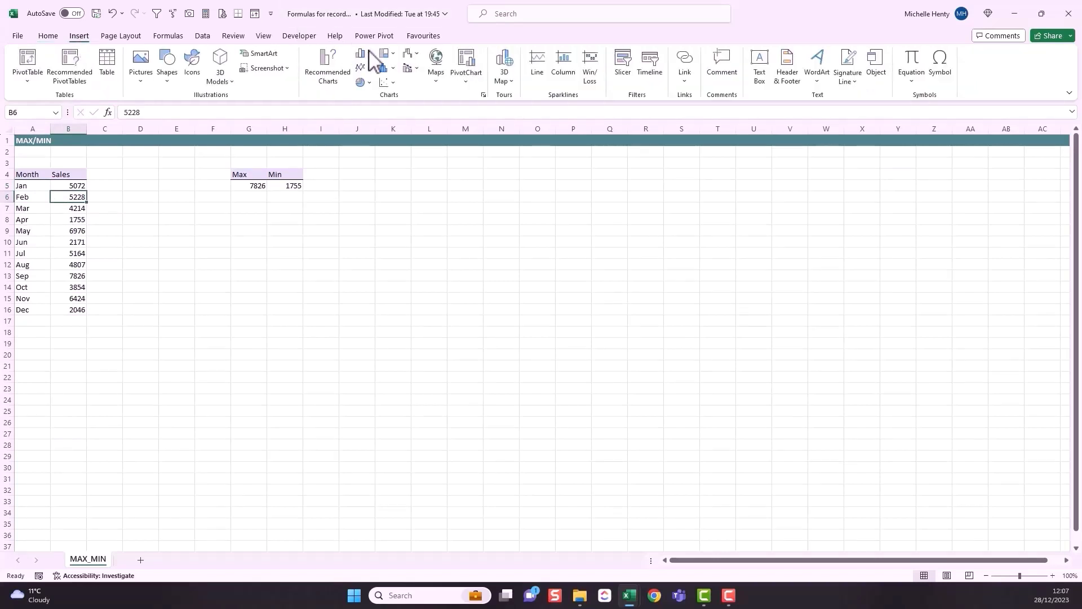
click(371, 53)
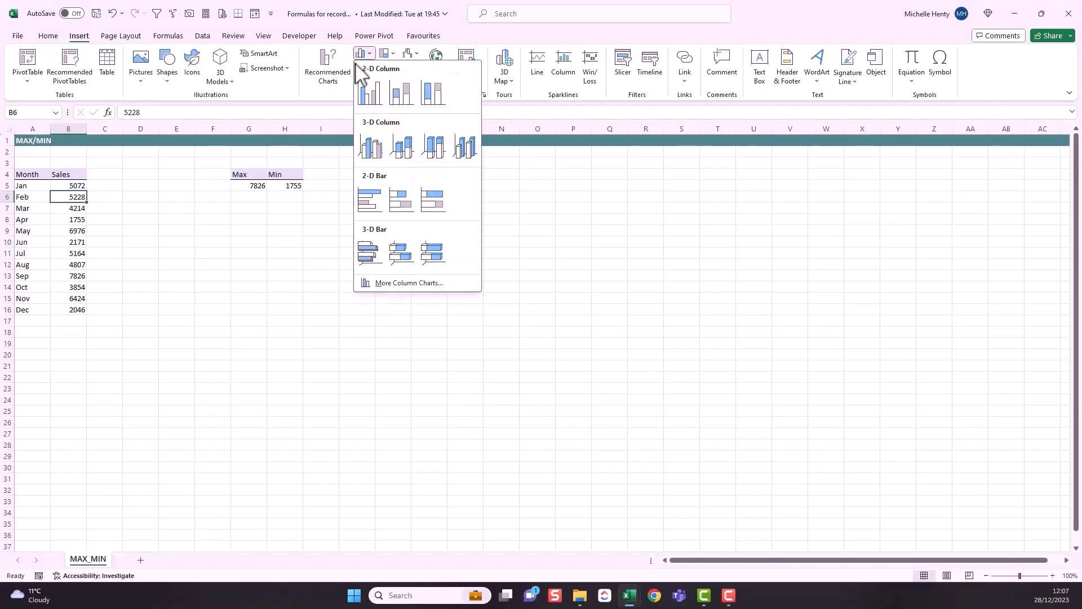
click(370, 95)
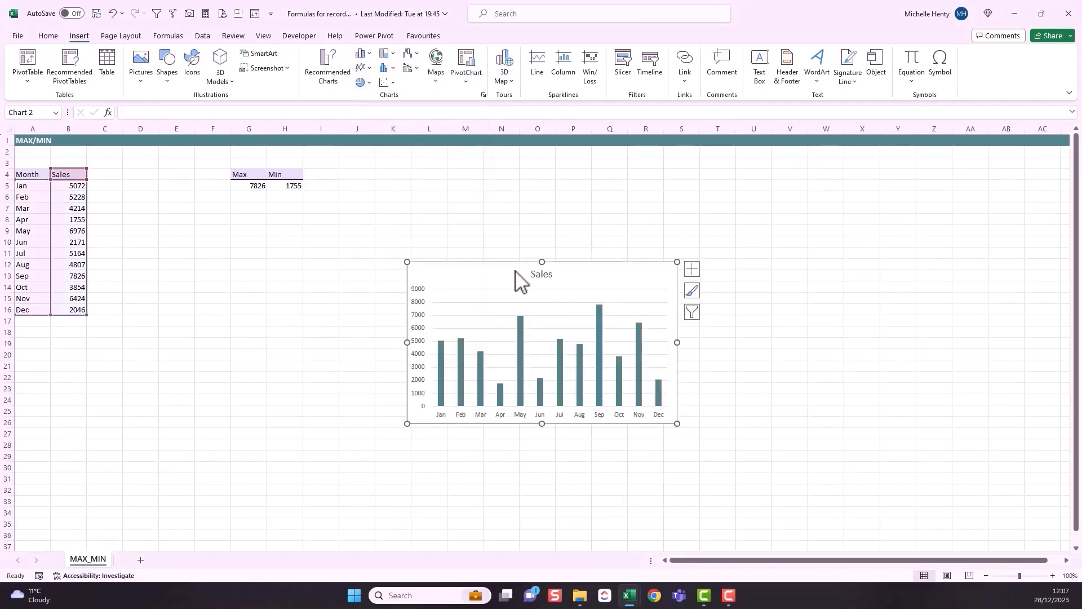
drag(518, 283, 316, 214)
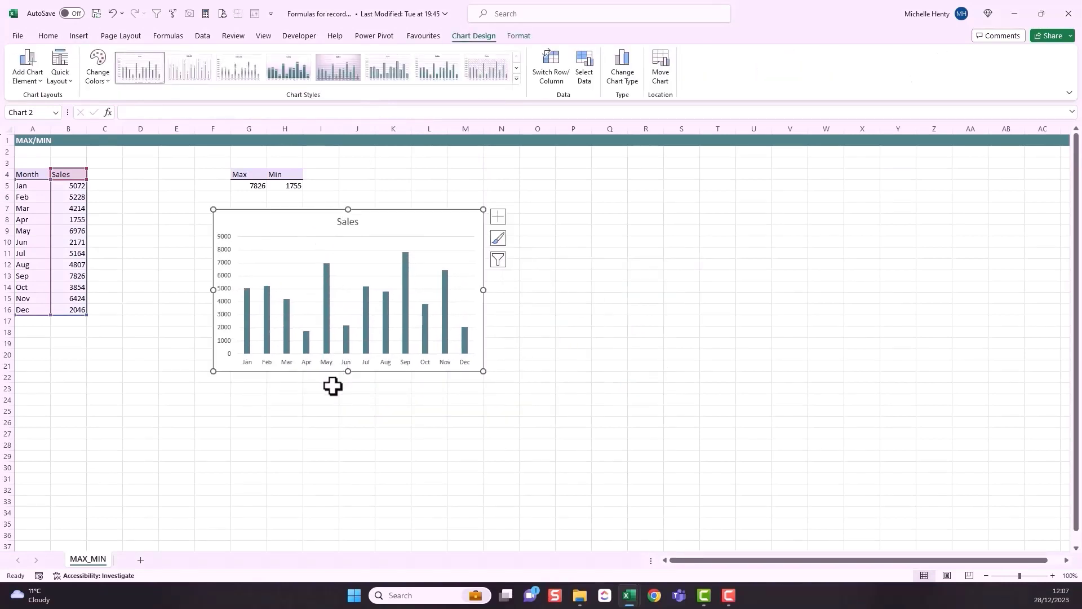
- Examine the values of the Sep, Apr and Jun columns in the Sales chart
mouse_move(406, 262)
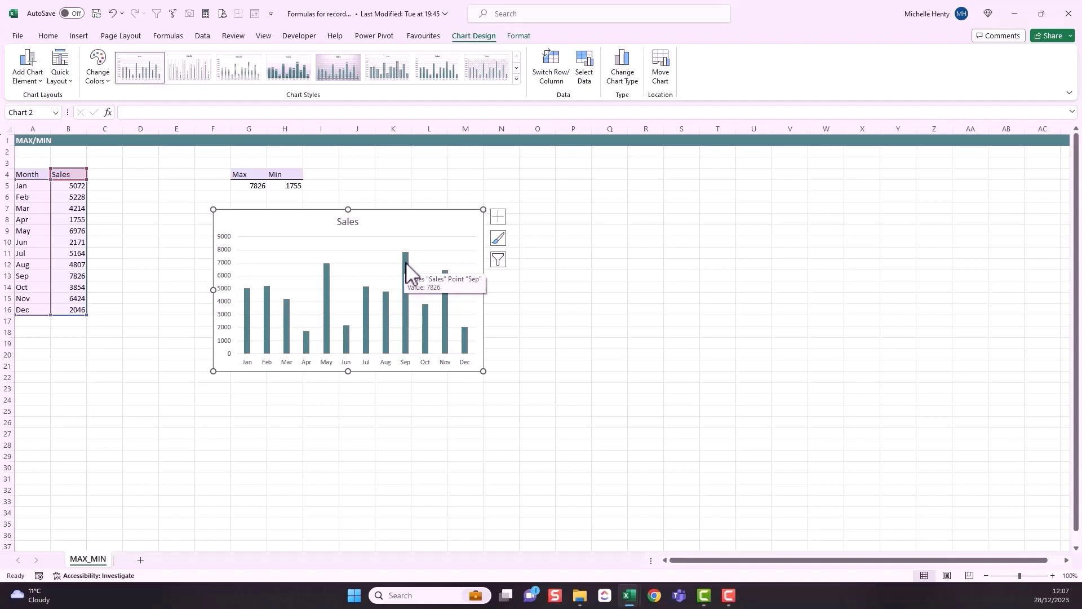
mouse_move(308, 343)
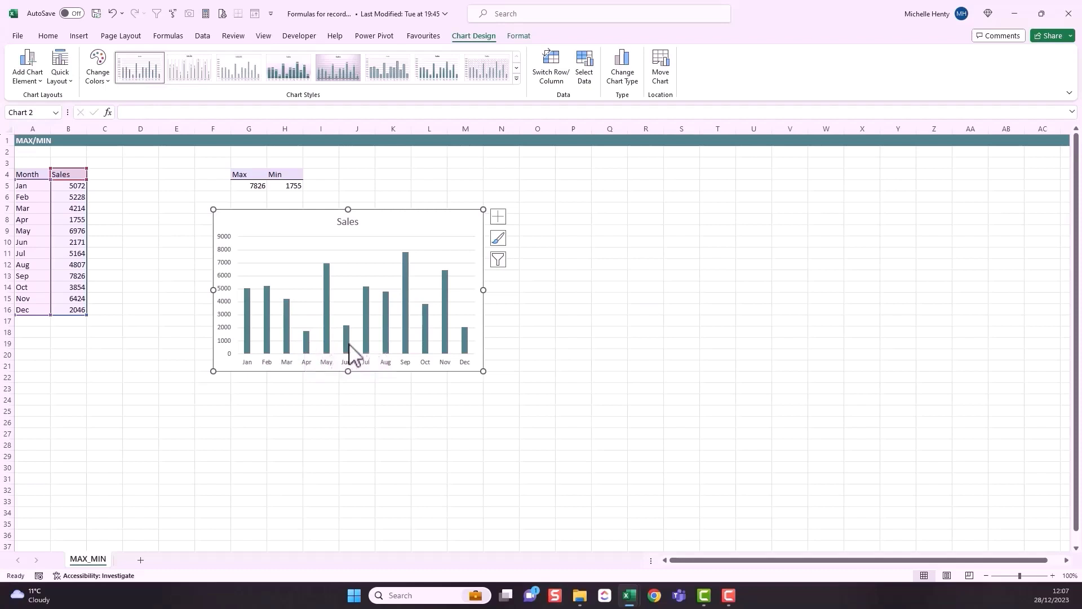
mouse_move(349, 344)
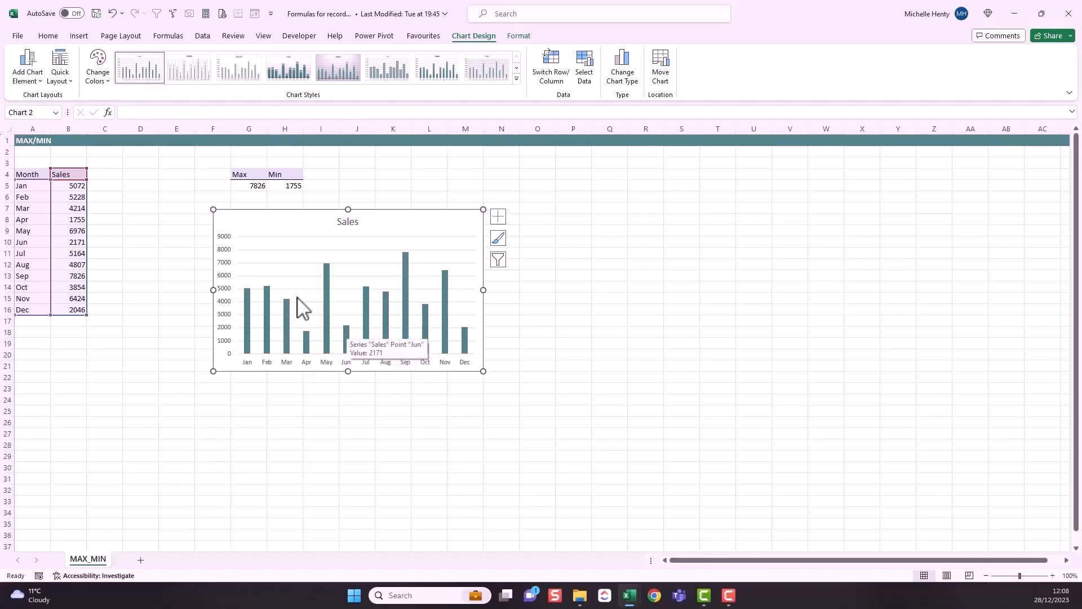
mouse_move(323, 312)
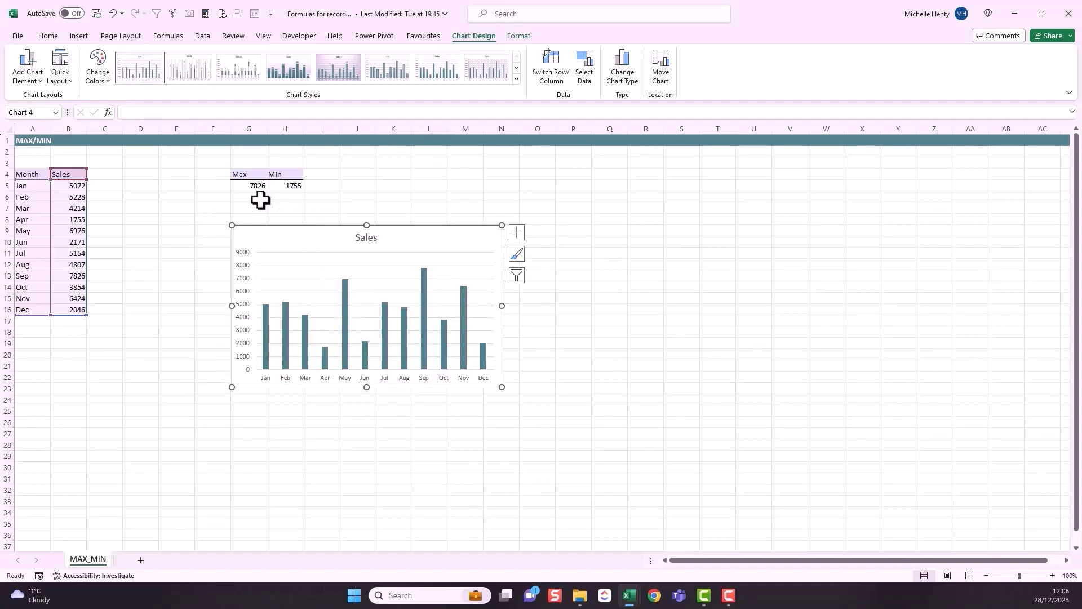
- Review the Format Cells settings for G5, including alignment, font, border and protection, without changing any of them
click(252, 186)
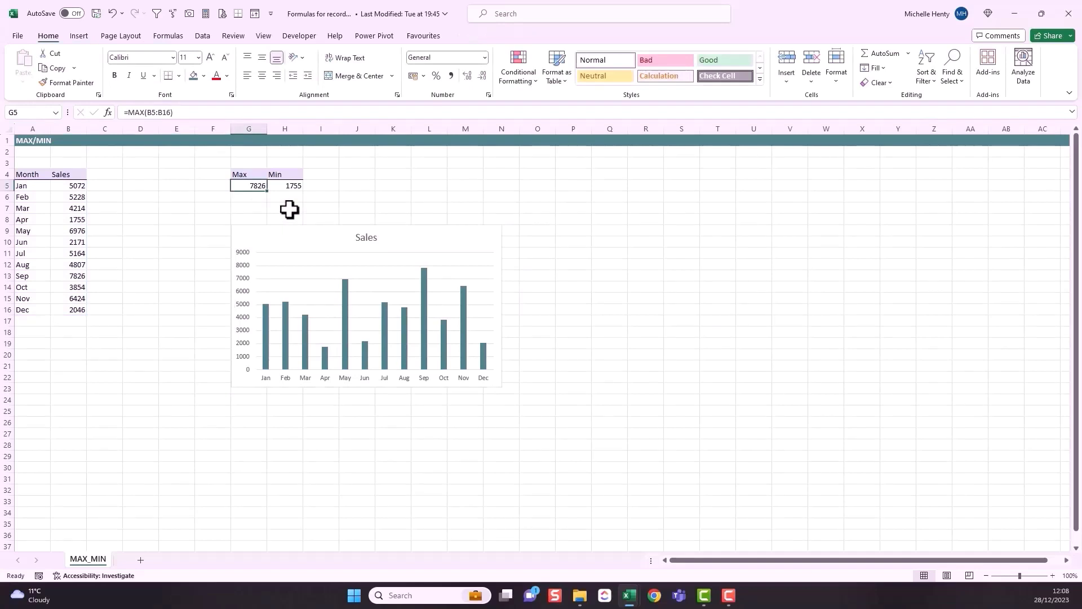
key(ctrl+1)
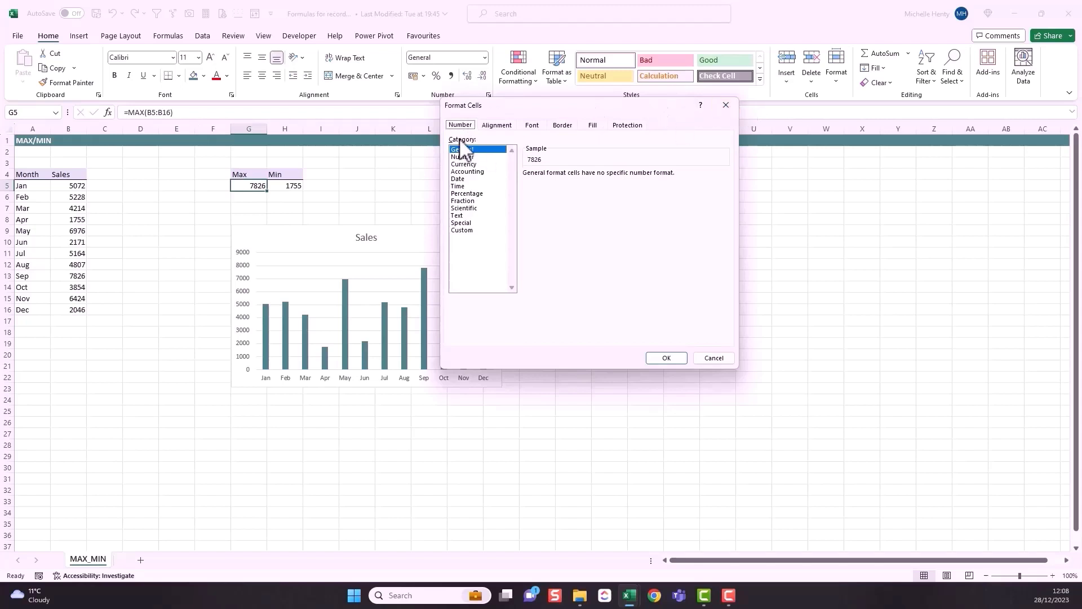
click(494, 126)
click(534, 125)
click(565, 125)
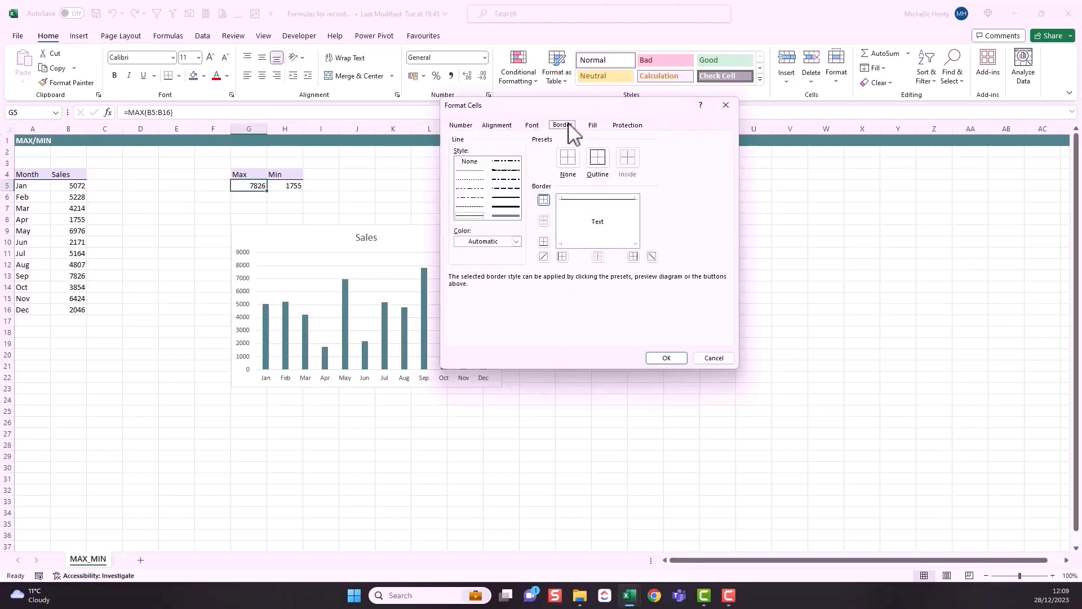
click(627, 125)
click(726, 105)
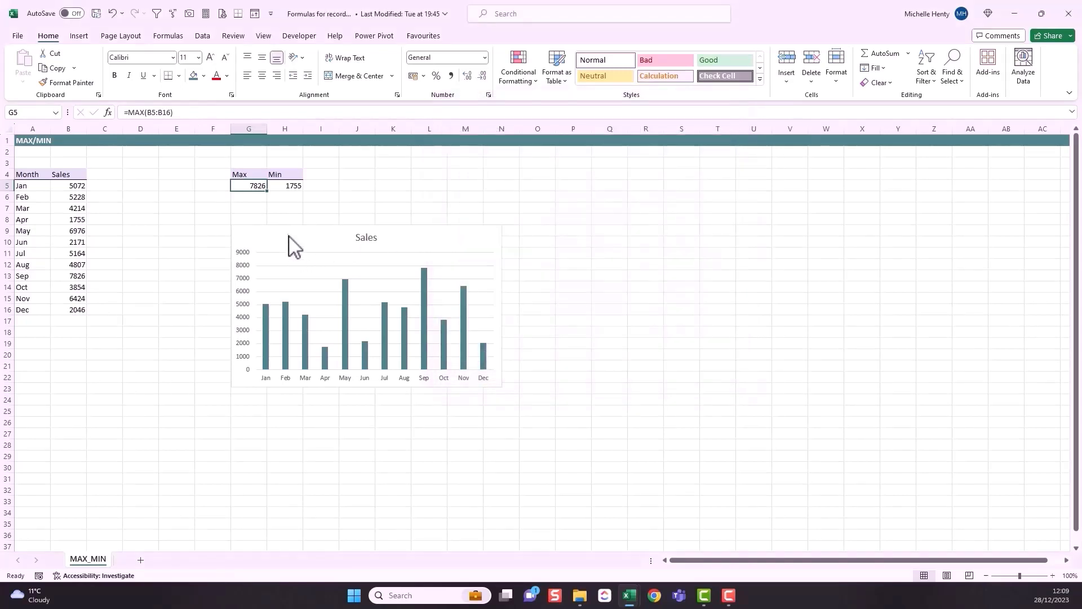
click(255, 231)
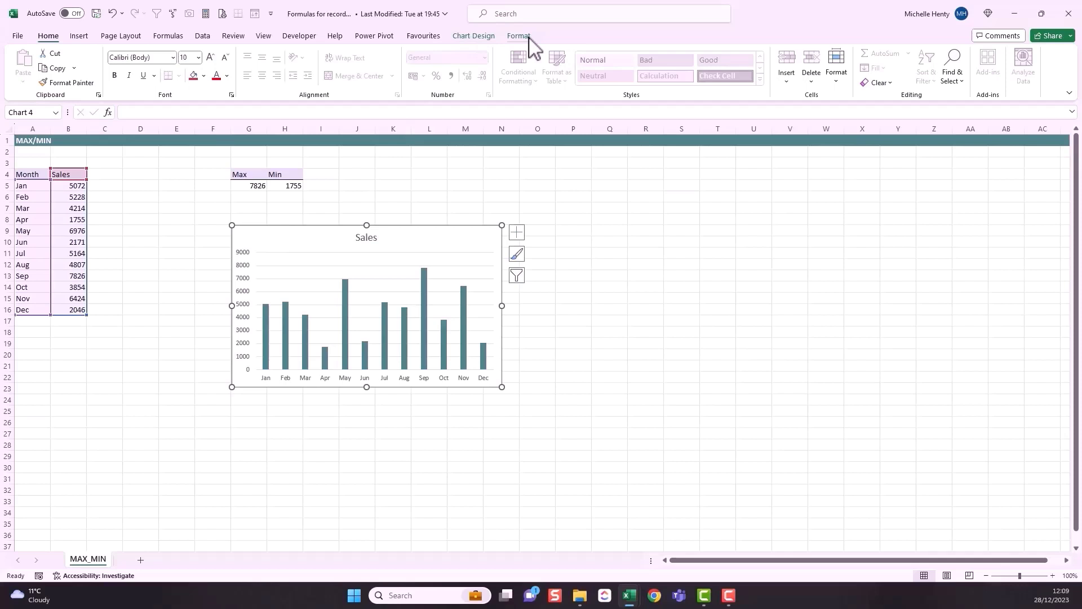
click(418, 182)
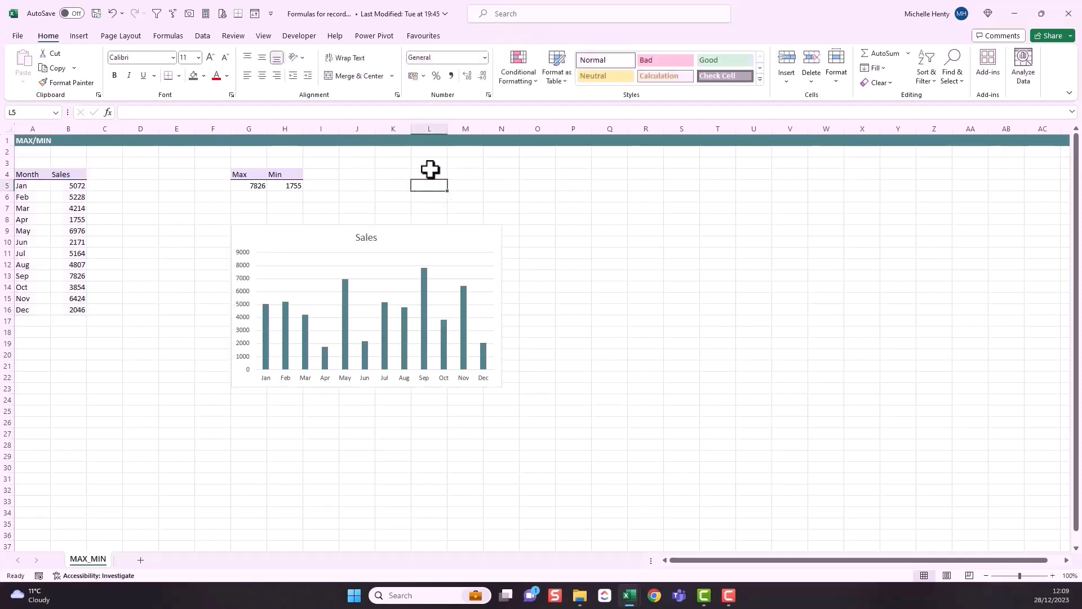
click(306, 235)
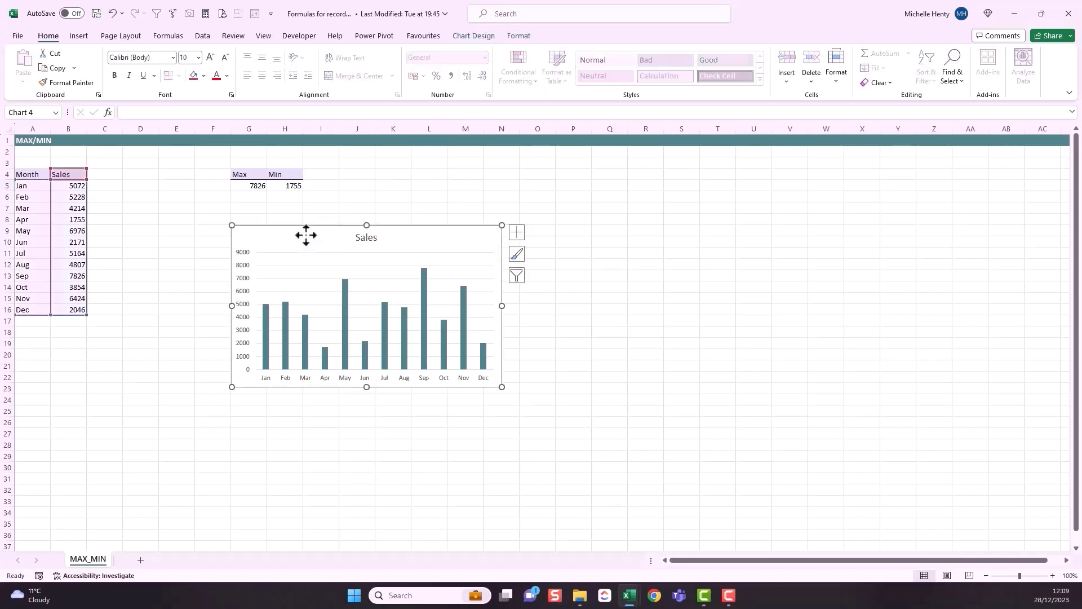
key(Escape)
key(Return)
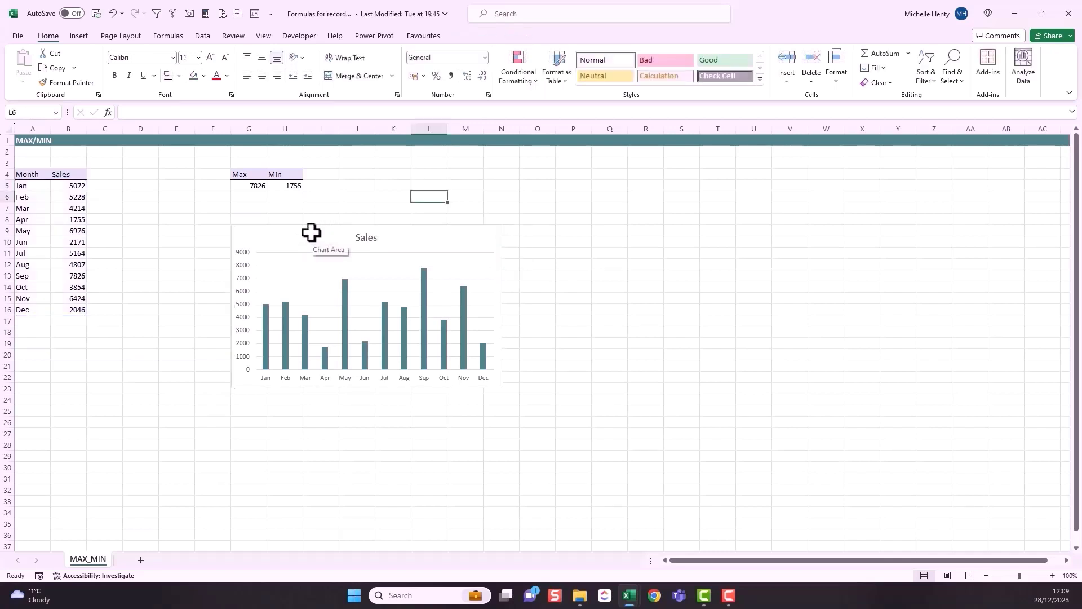
click(311, 232)
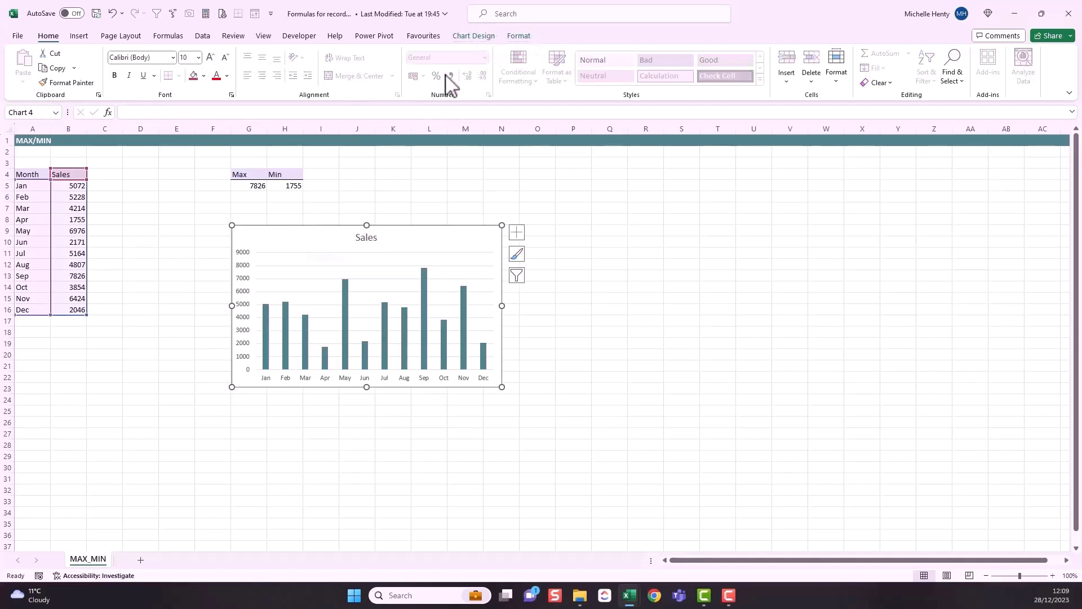
key(Escape)
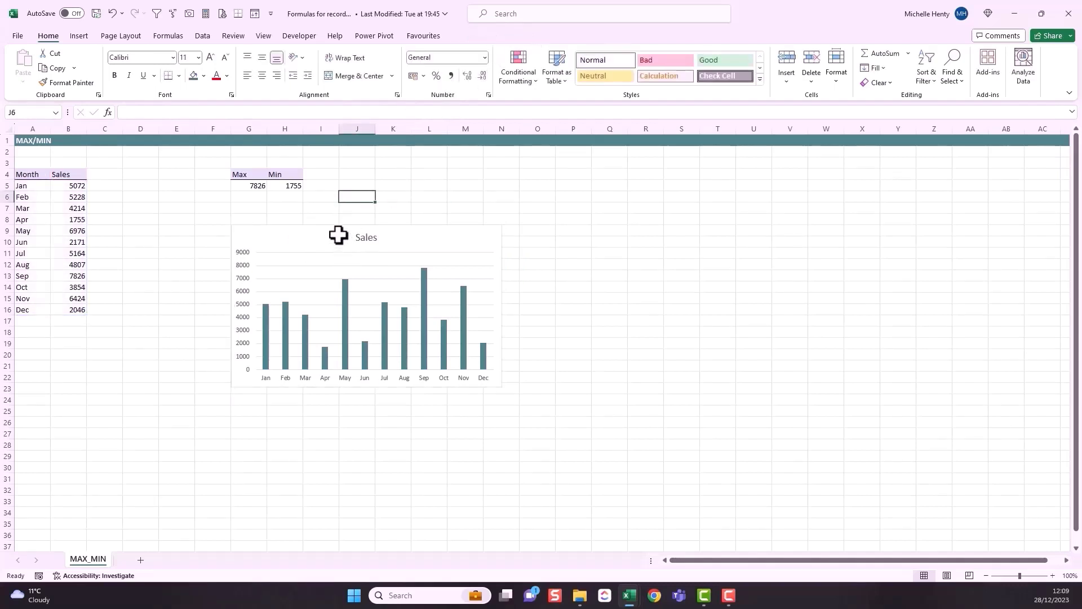
- Open the Format Chart Area options for the Sales chart
click(338, 226)
double_click(338, 223)
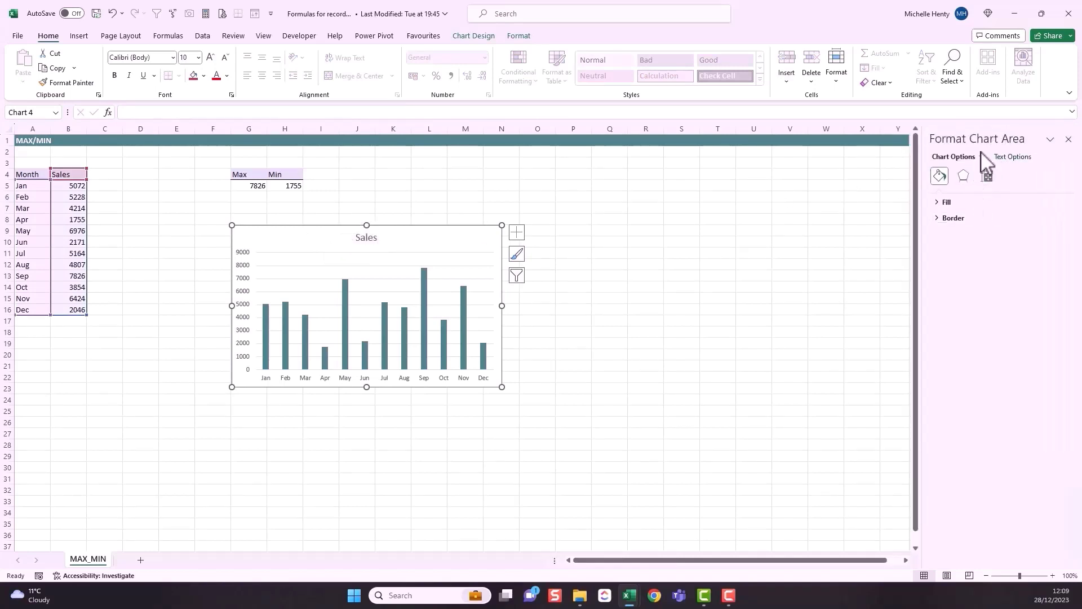
- Delete the major gridlines and the vertical value axis from the Sales chart
click(270, 277)
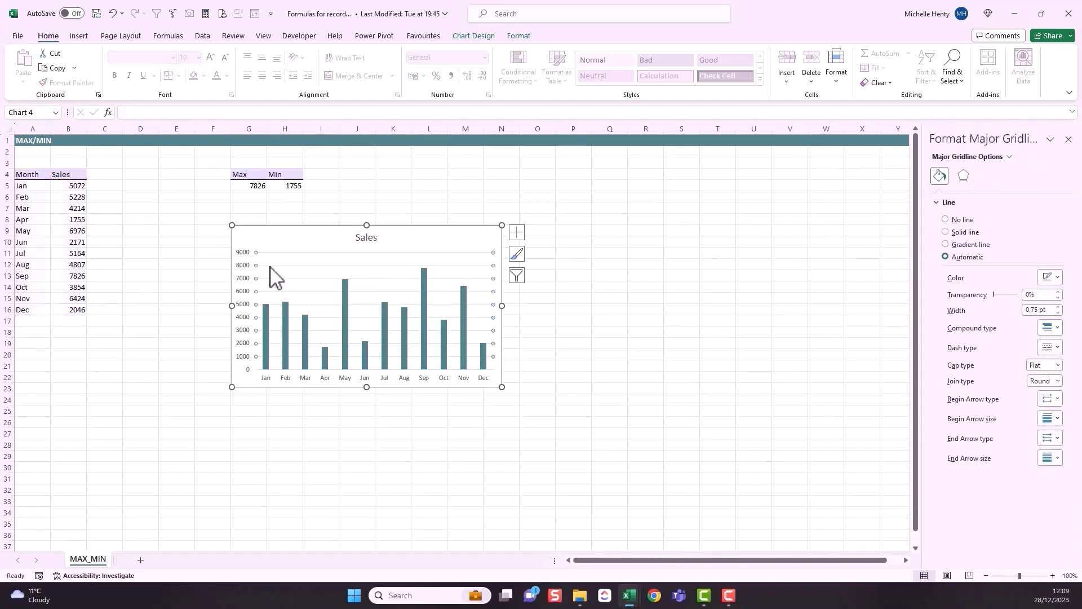
key(Delete)
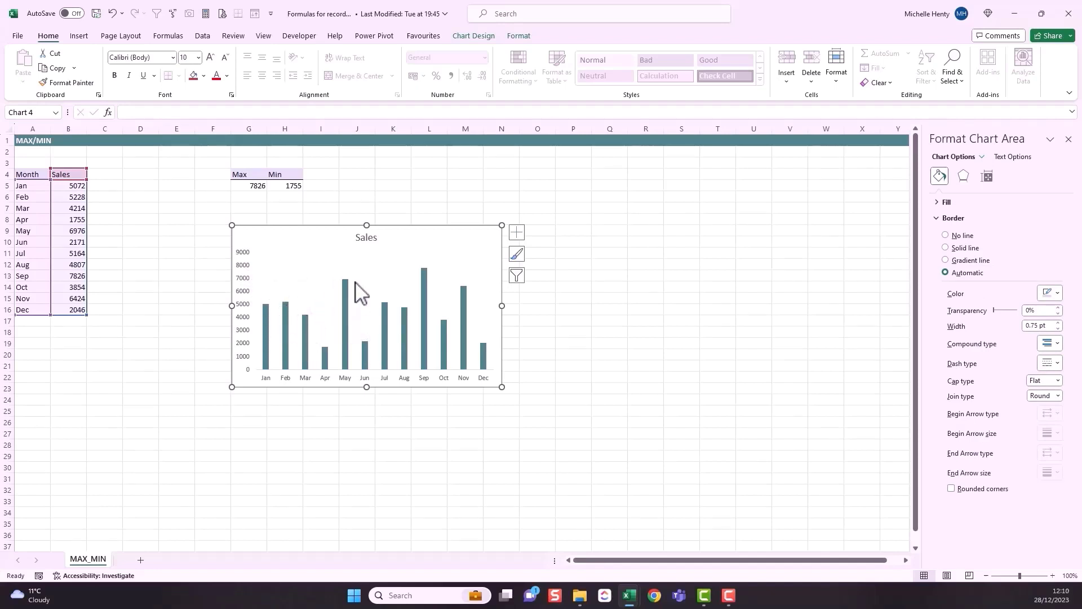
click(243, 272)
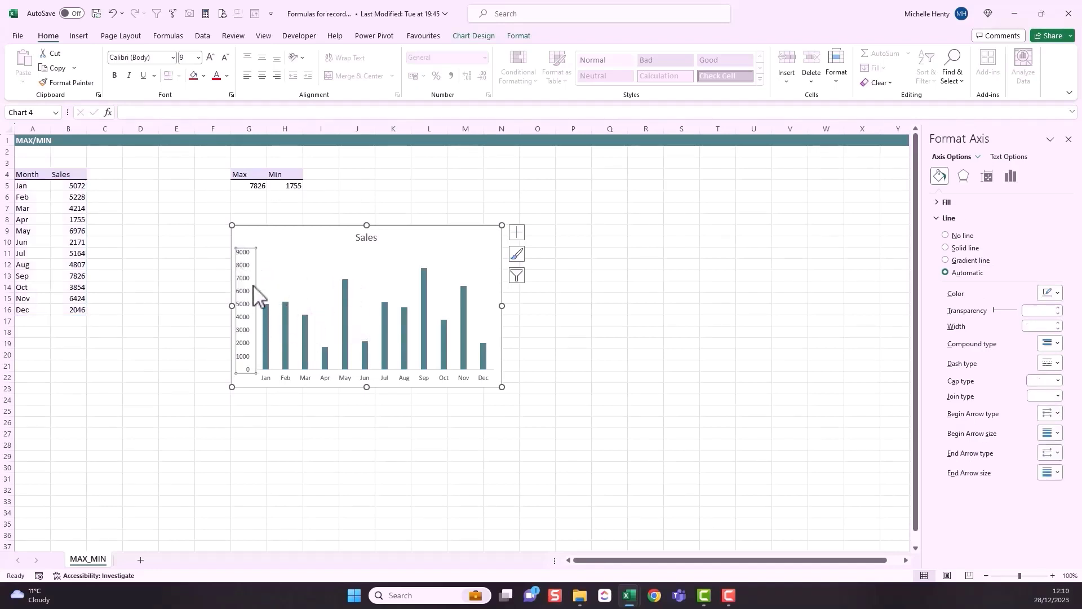
key(Delete)
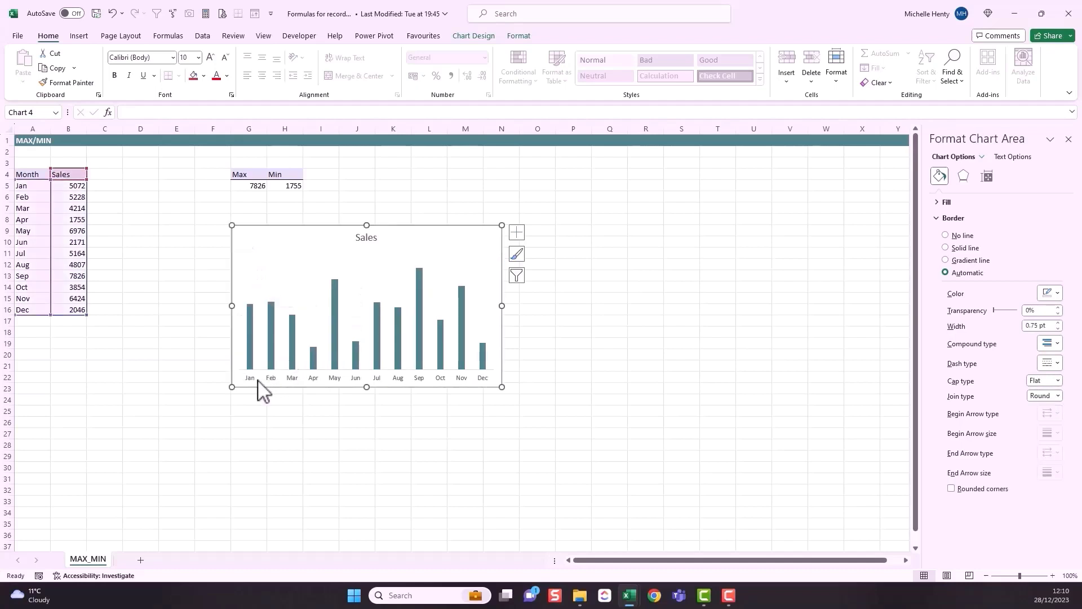
- Compare how the chart element selector identifies the whole Sales series and the individual Jan and Jul columns
click(313, 359)
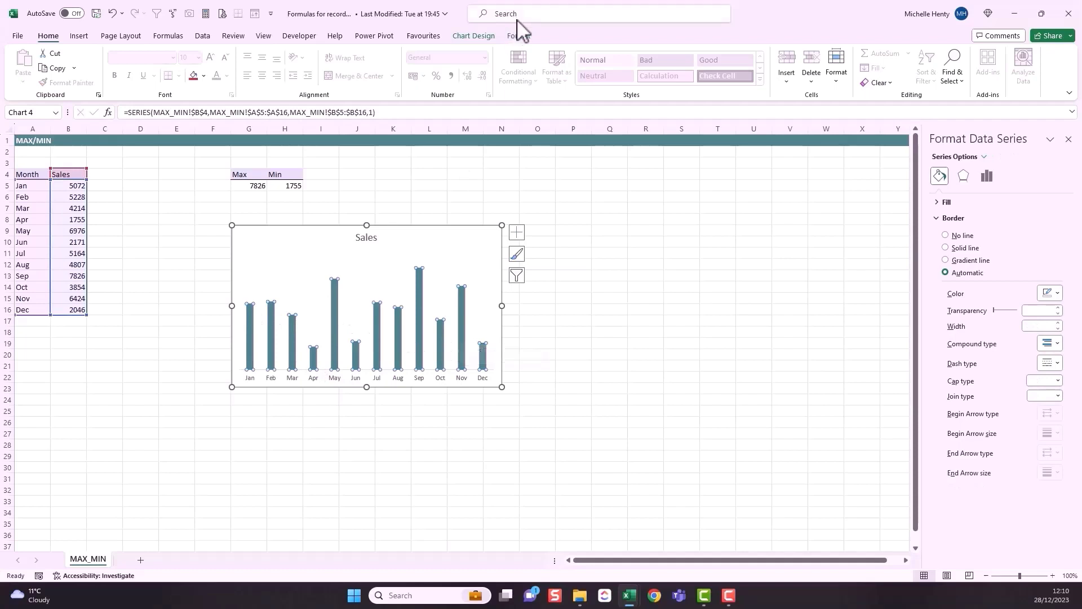
click(519, 37)
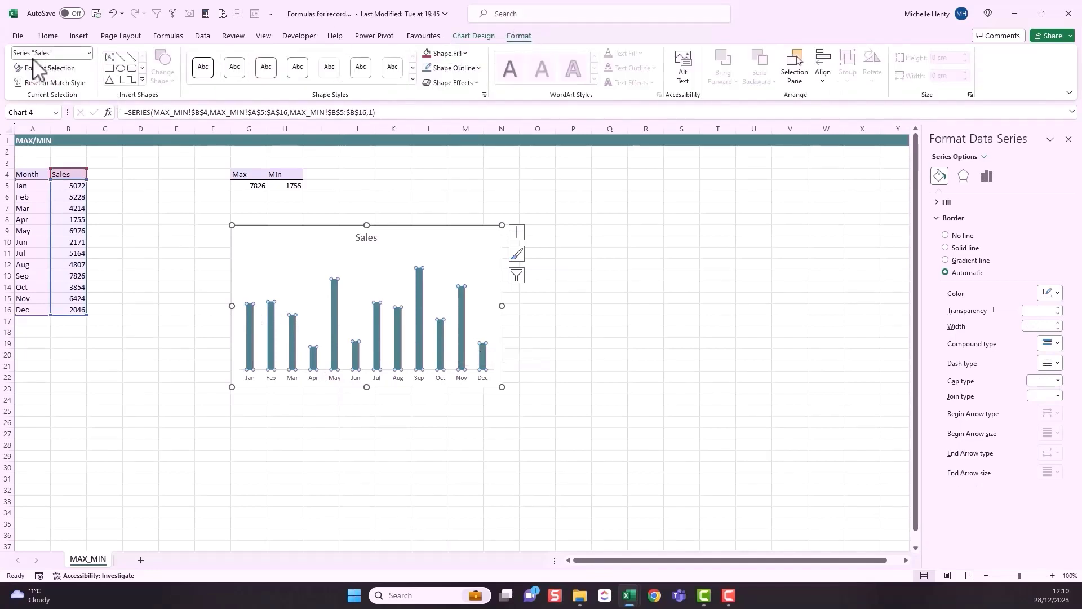
click(89, 53)
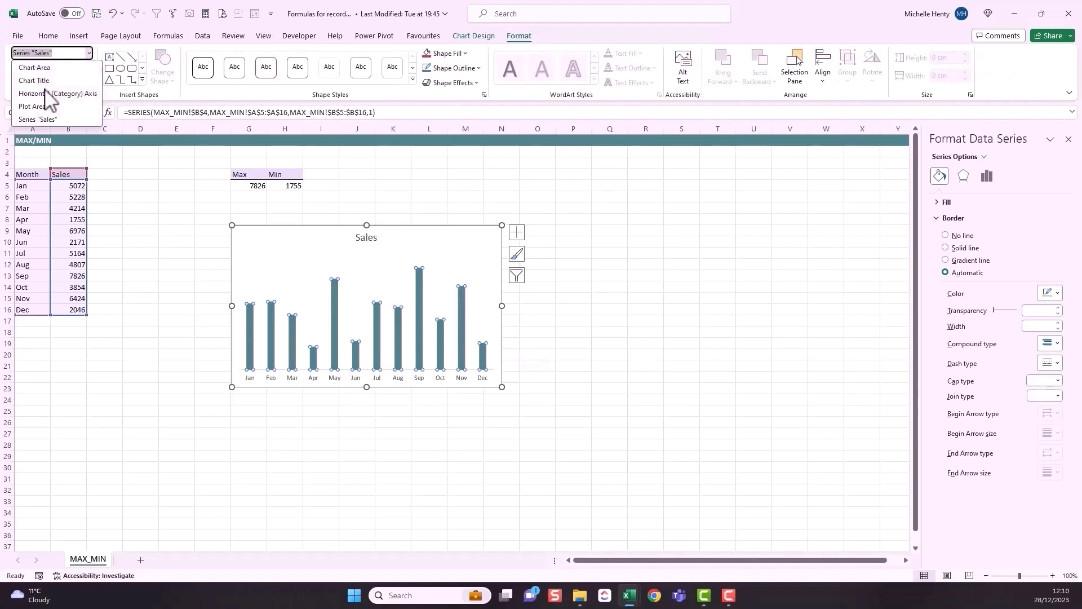
click(89, 53)
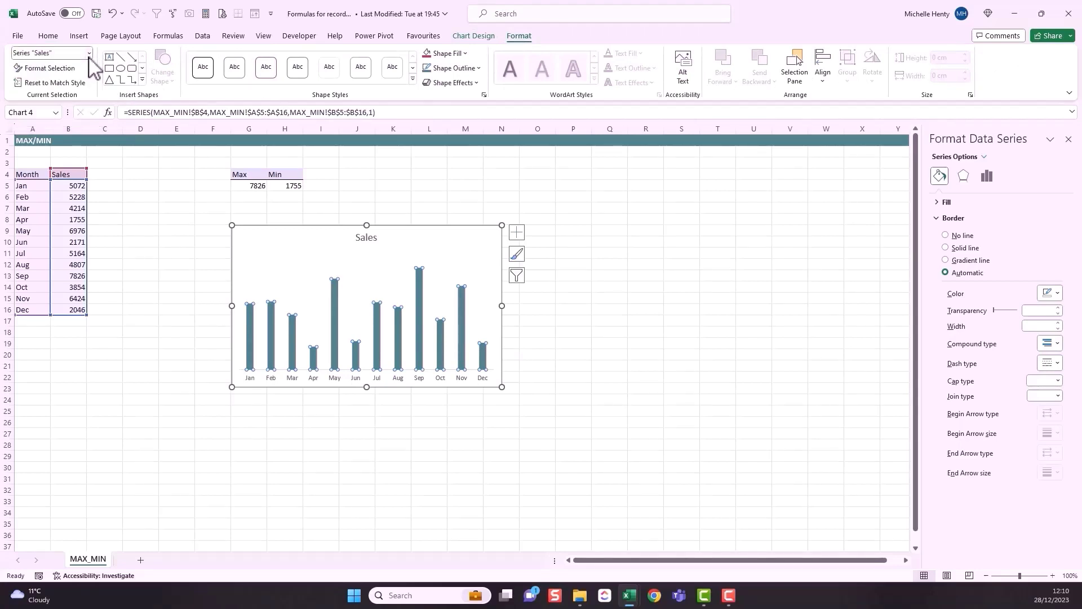
click(251, 337)
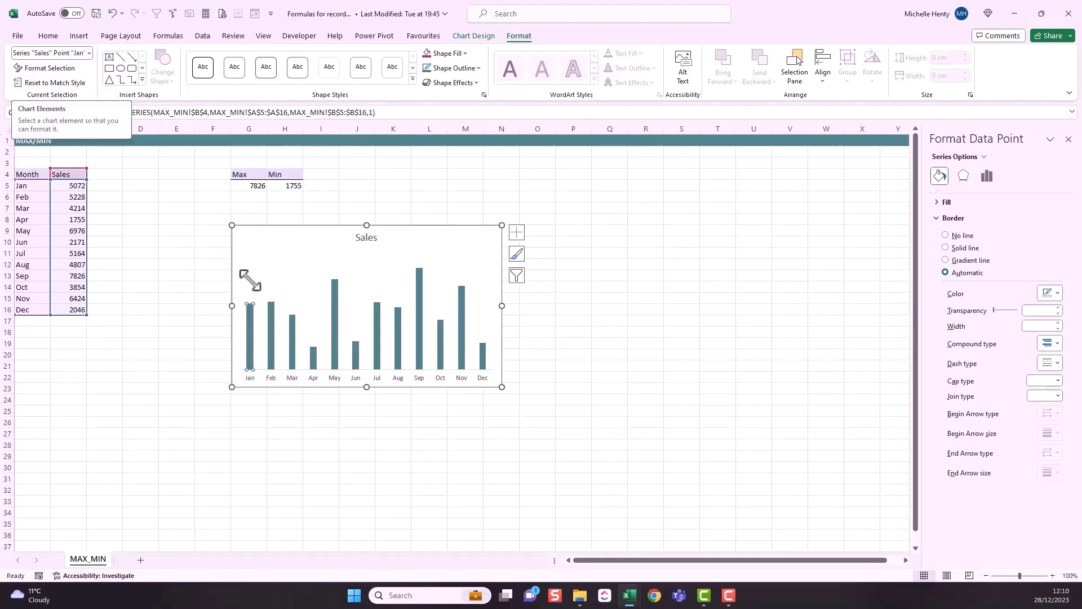
click(378, 336)
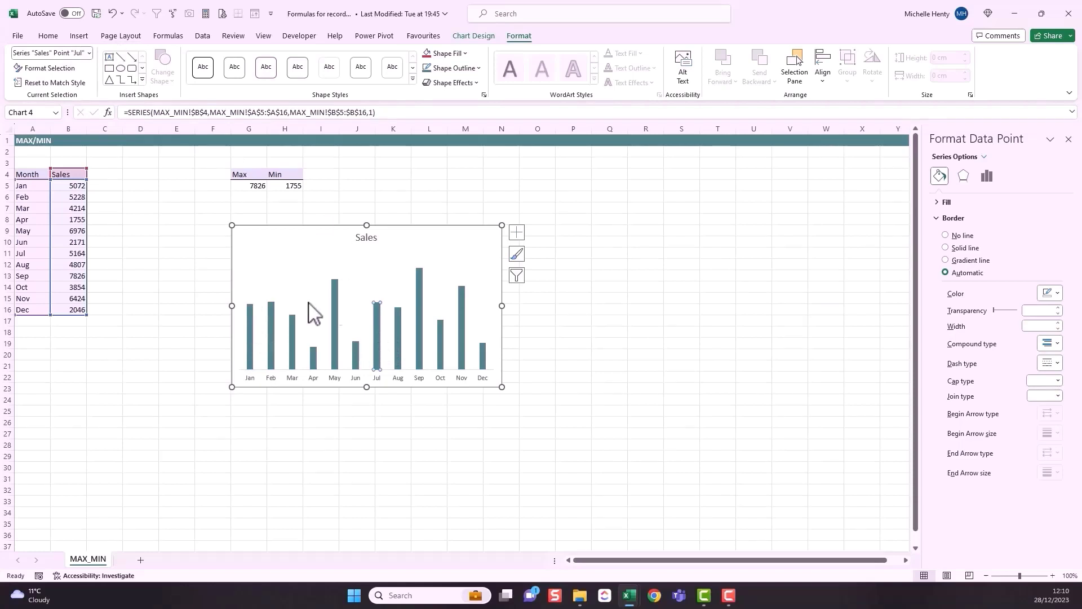
- Select the whole Sales series through the chart element selector and set its gap width to 61%
click(88, 53)
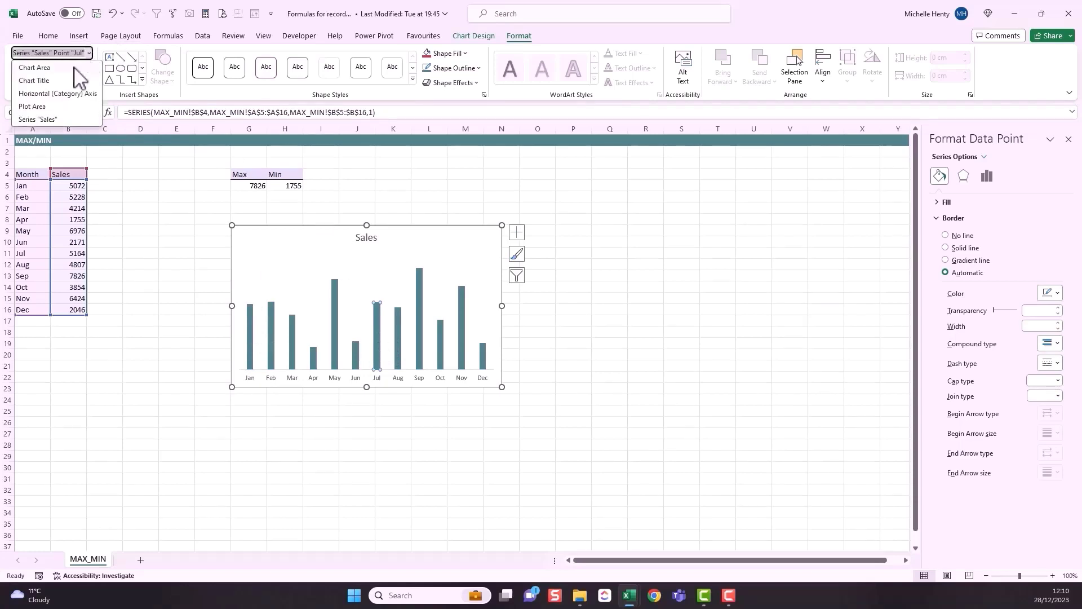
click(59, 119)
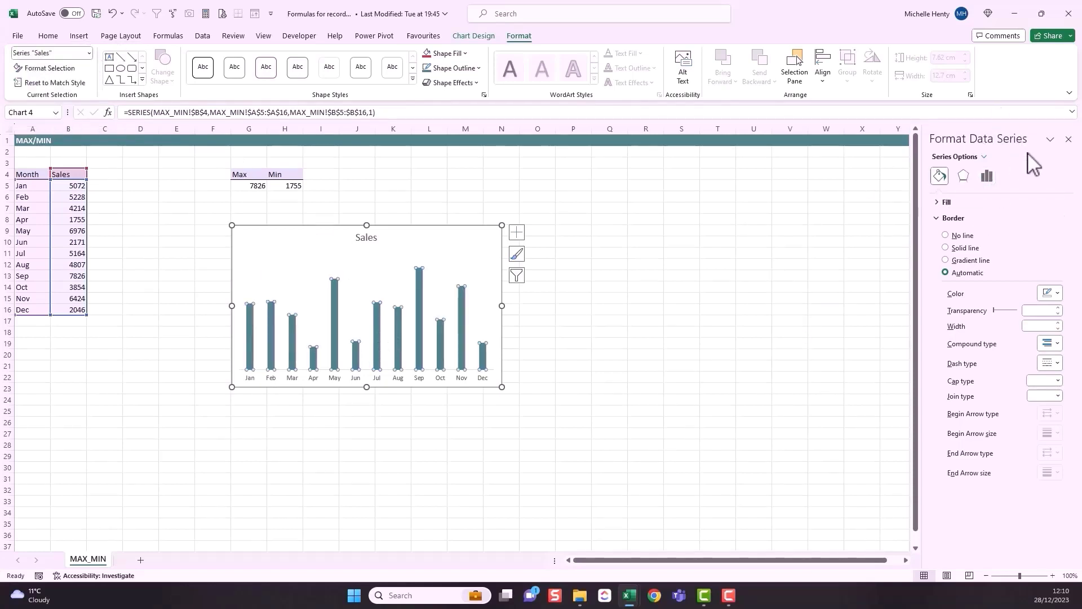
click(988, 177)
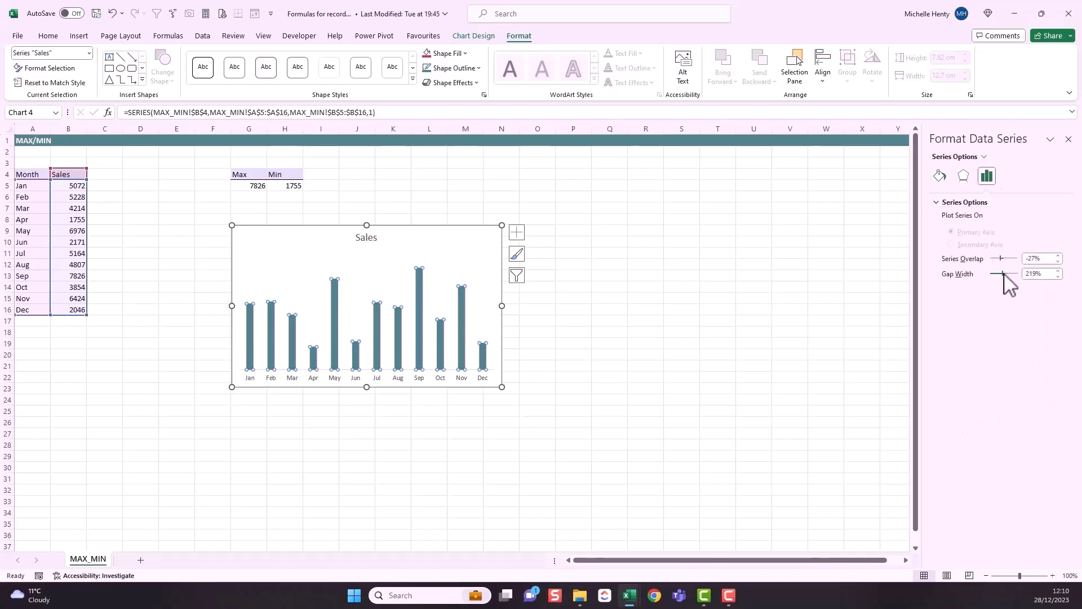
drag(1004, 274, 997, 274)
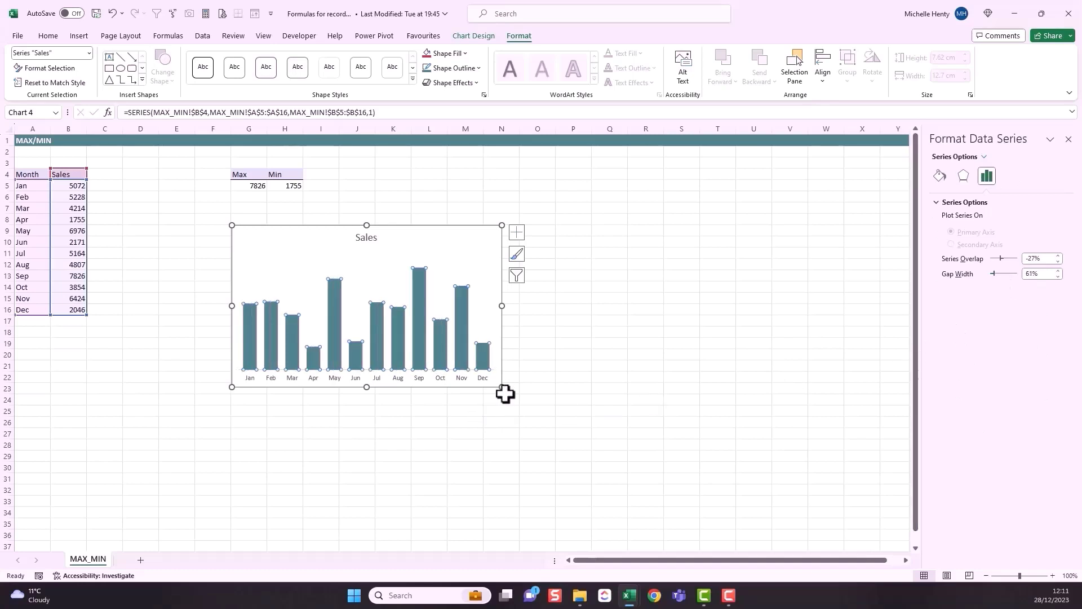
- Enlarge the Sales chart to about 9.1 cm high and 15.1 cm wide, keeping its upper-left corner in place
drag(501, 388, 553, 420)
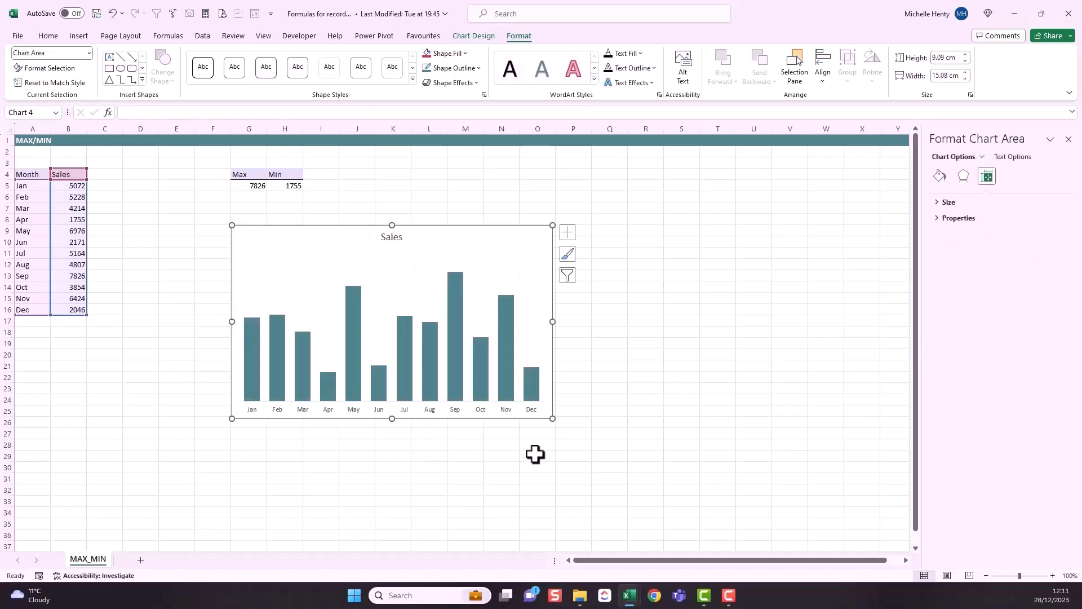
click(442, 195)
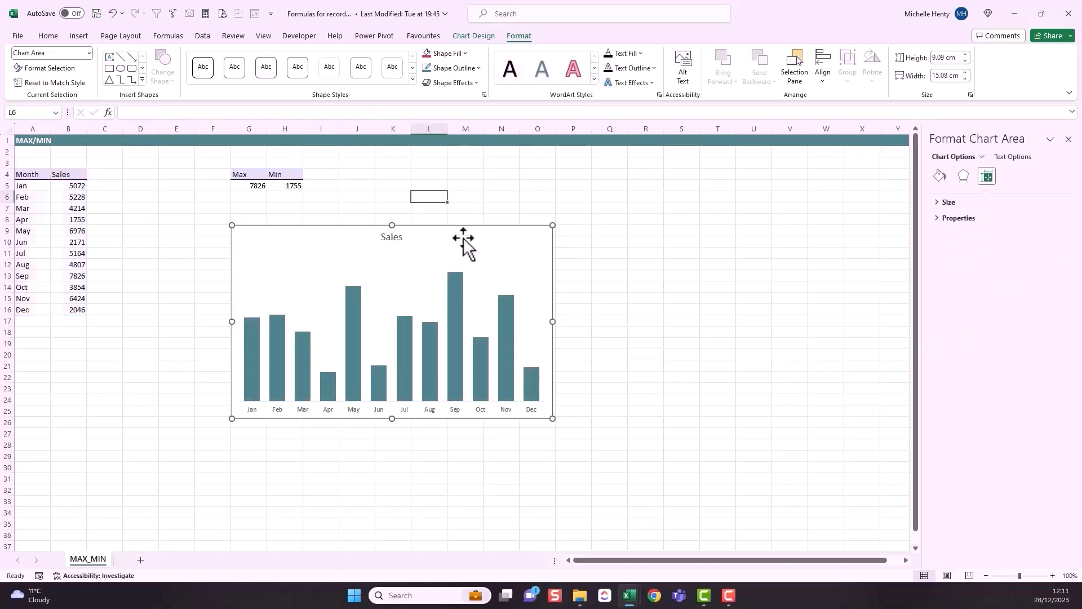
click(393, 237)
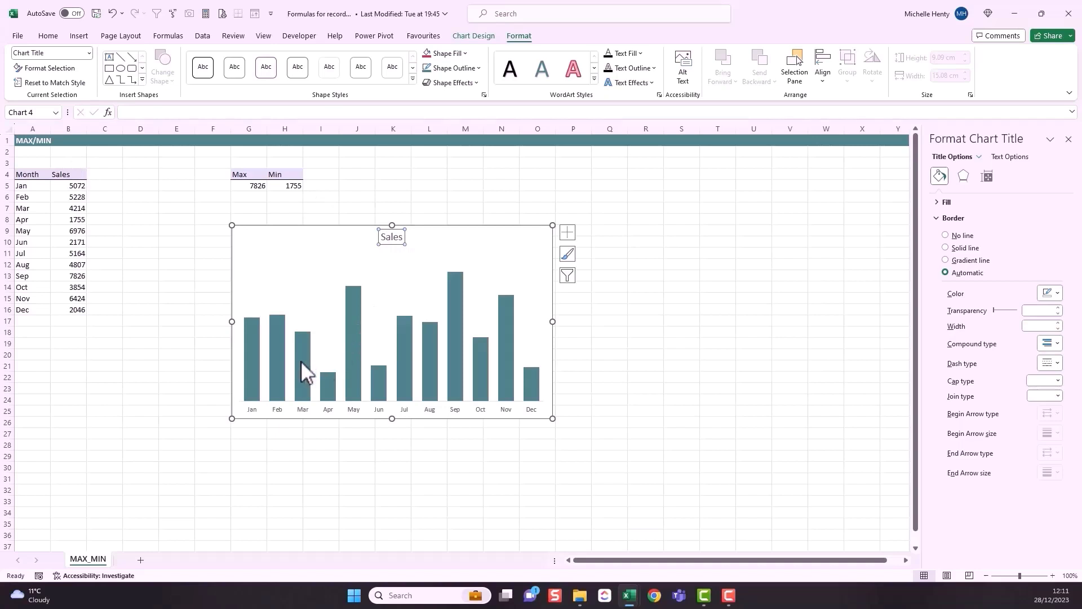
- Give all the Sales columns a dark grey solid fill and set their border to No line
click(254, 343)
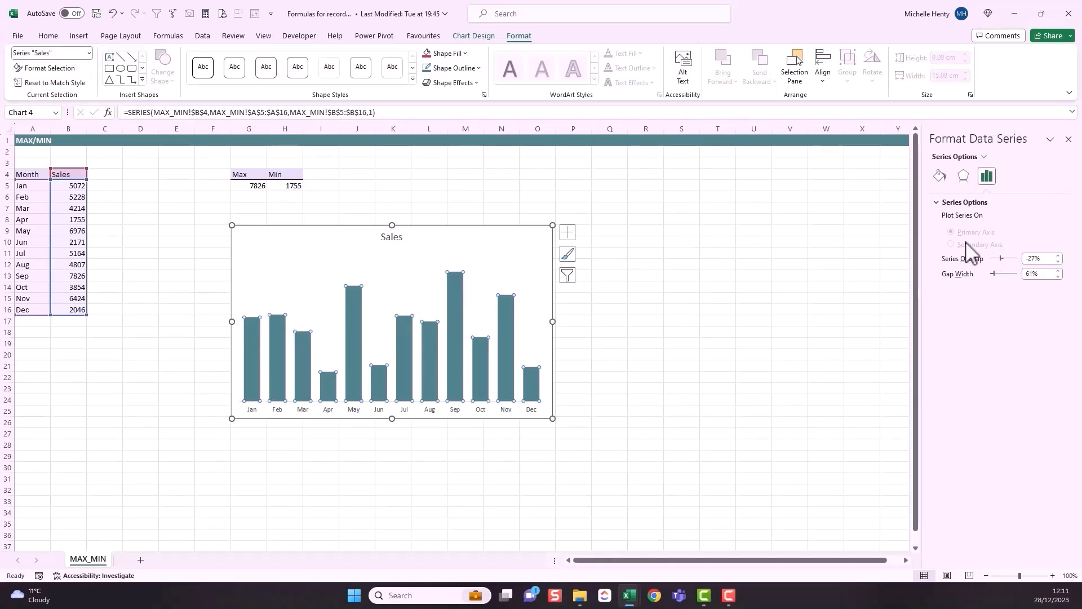
click(940, 176)
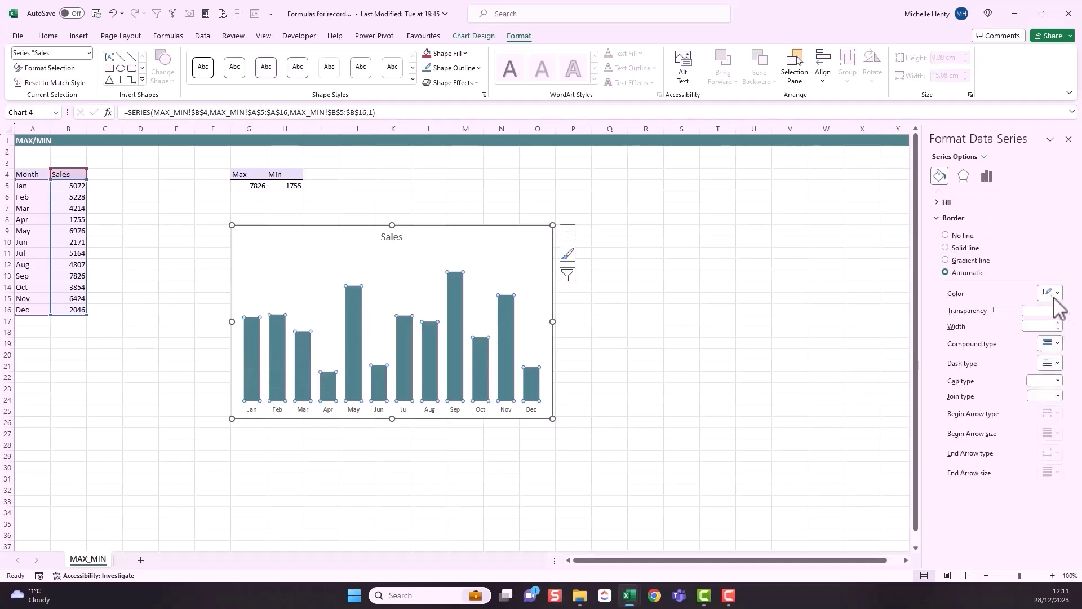
click(943, 202)
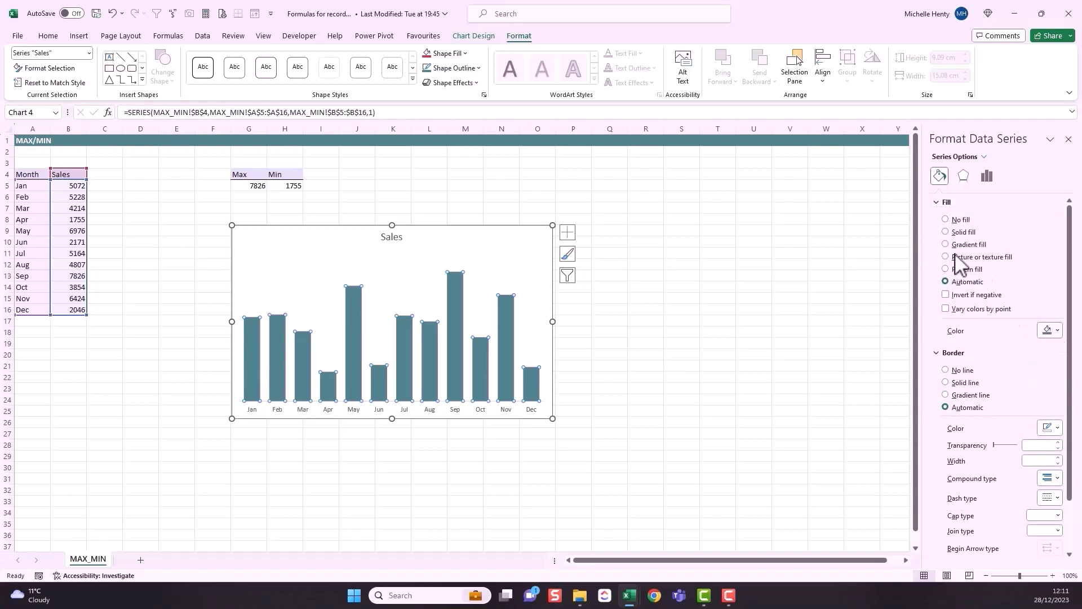
click(1056, 331)
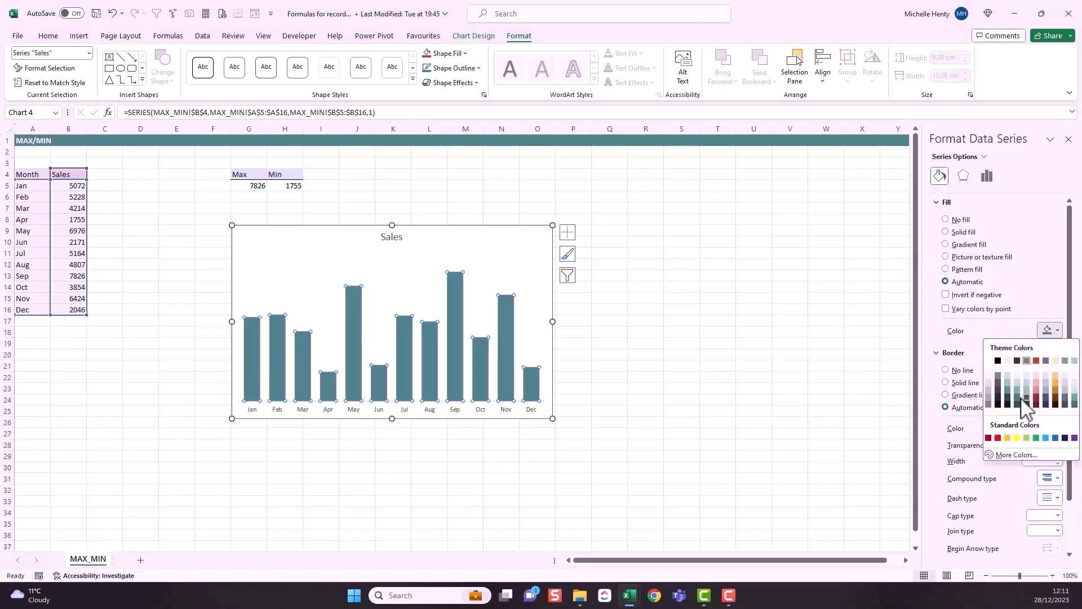
click(997, 381)
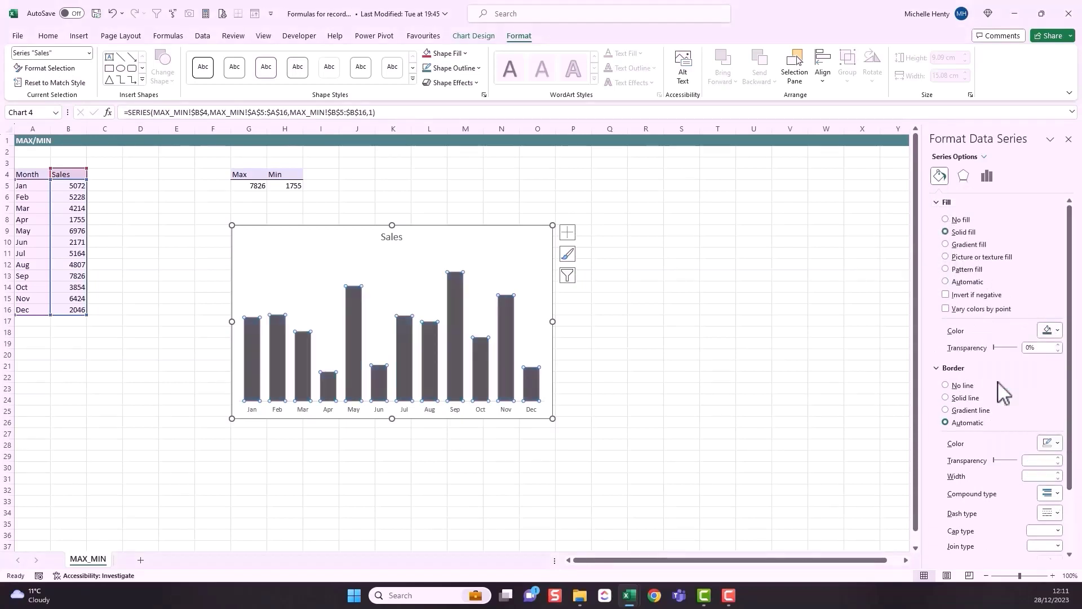
click(939, 203)
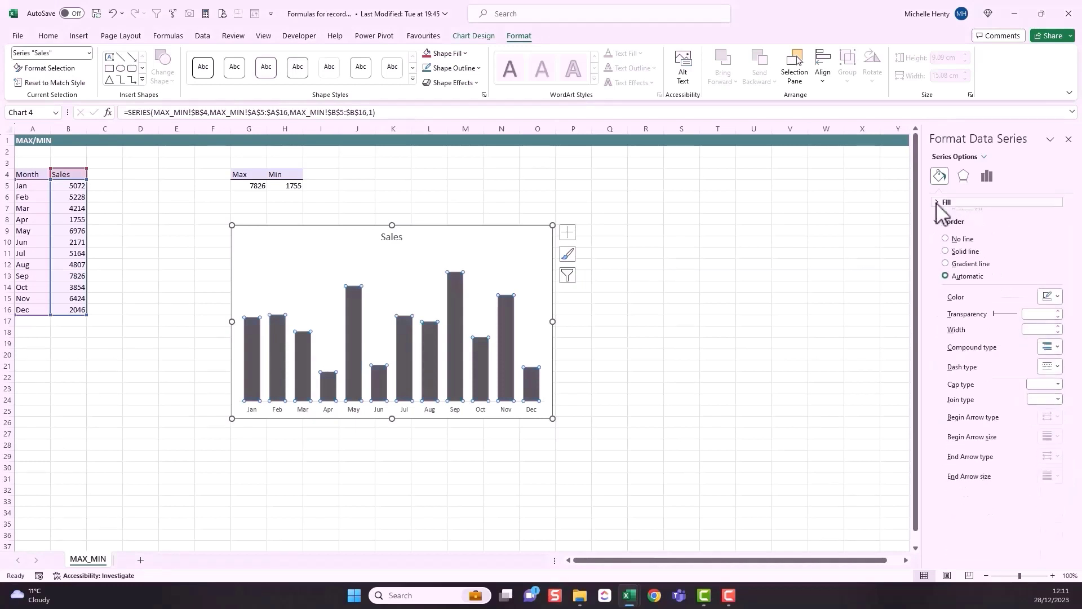
click(945, 235)
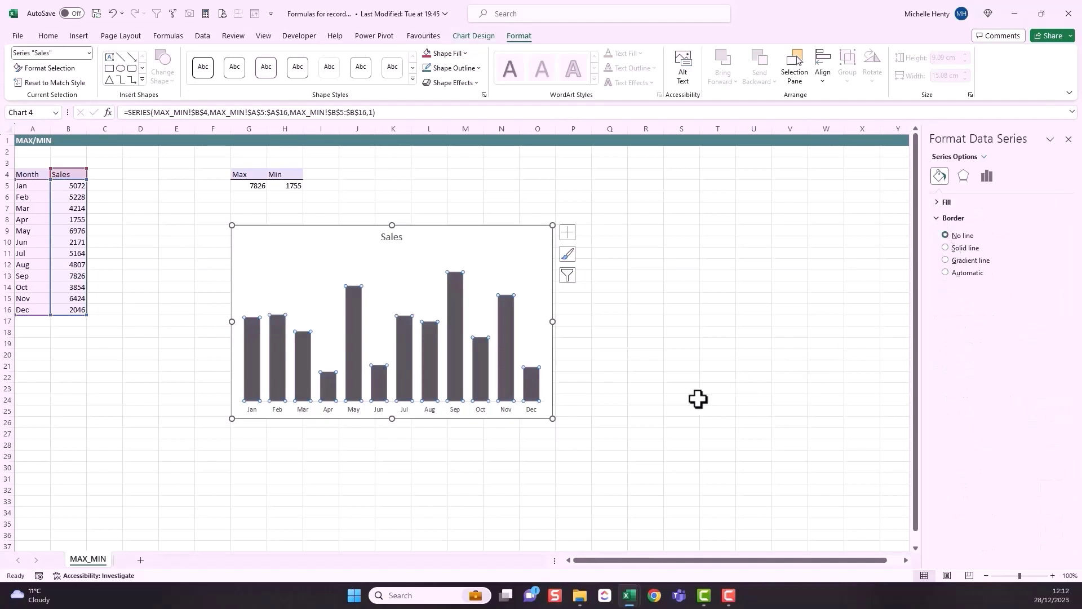
click(197, 266)
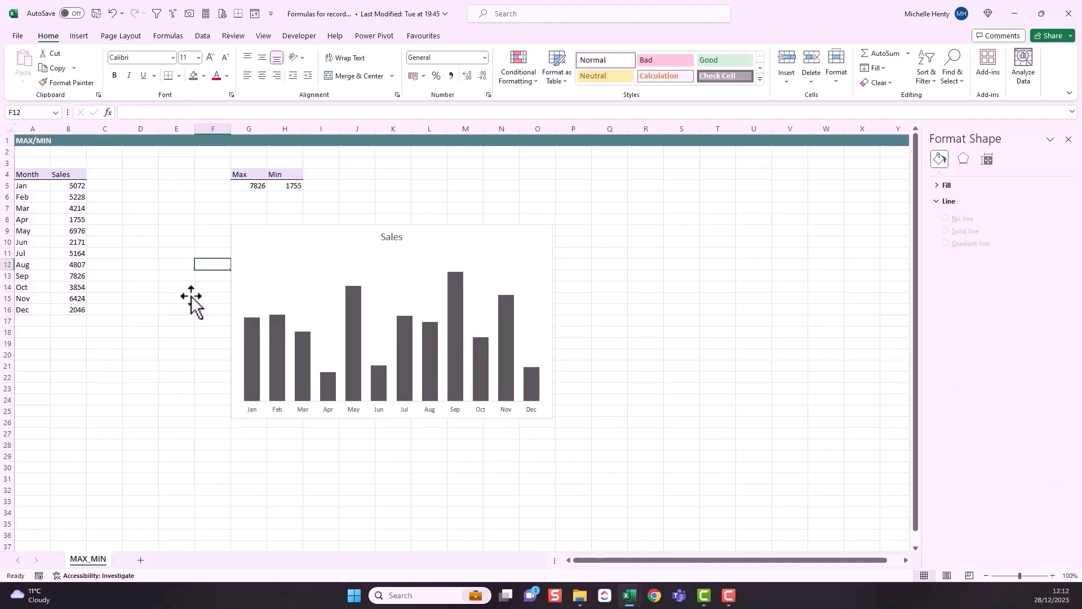
click(188, 290)
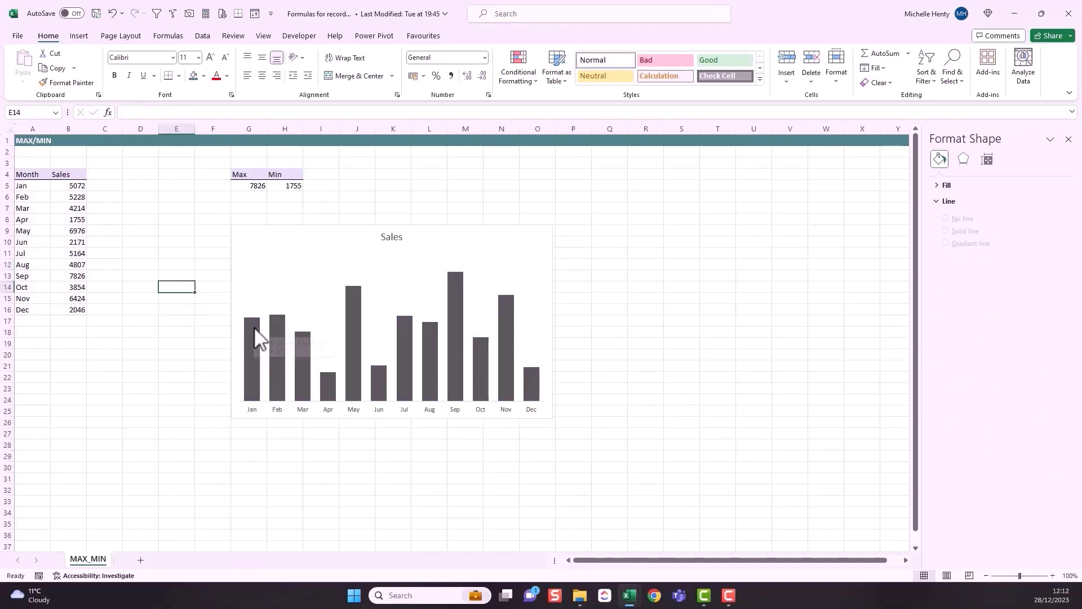
- Add data labels to the Sales columns in the Outside End position
mouse_move(253, 330)
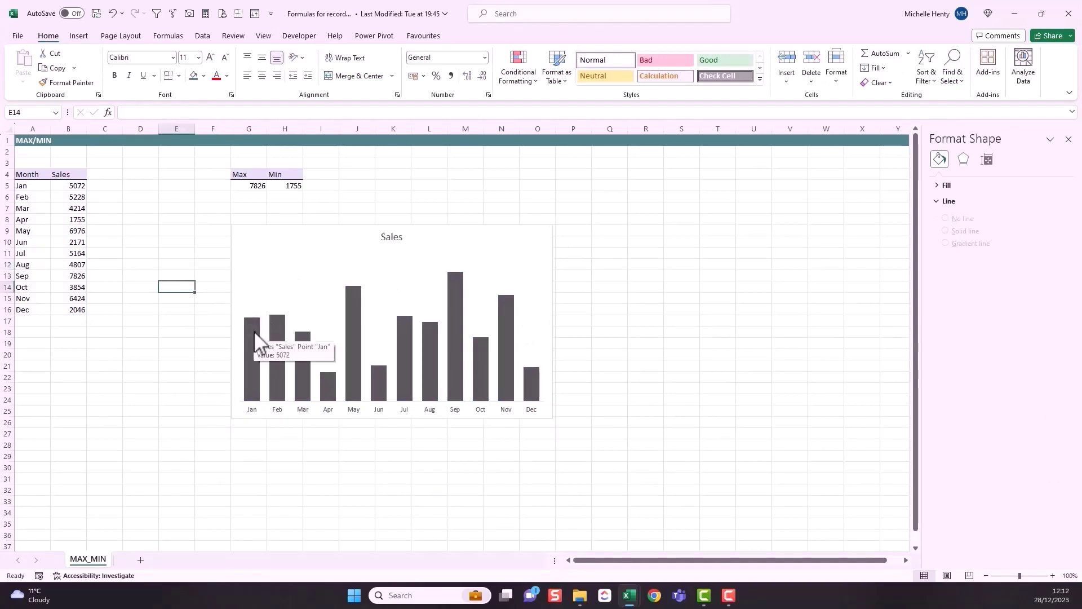
click(254, 330)
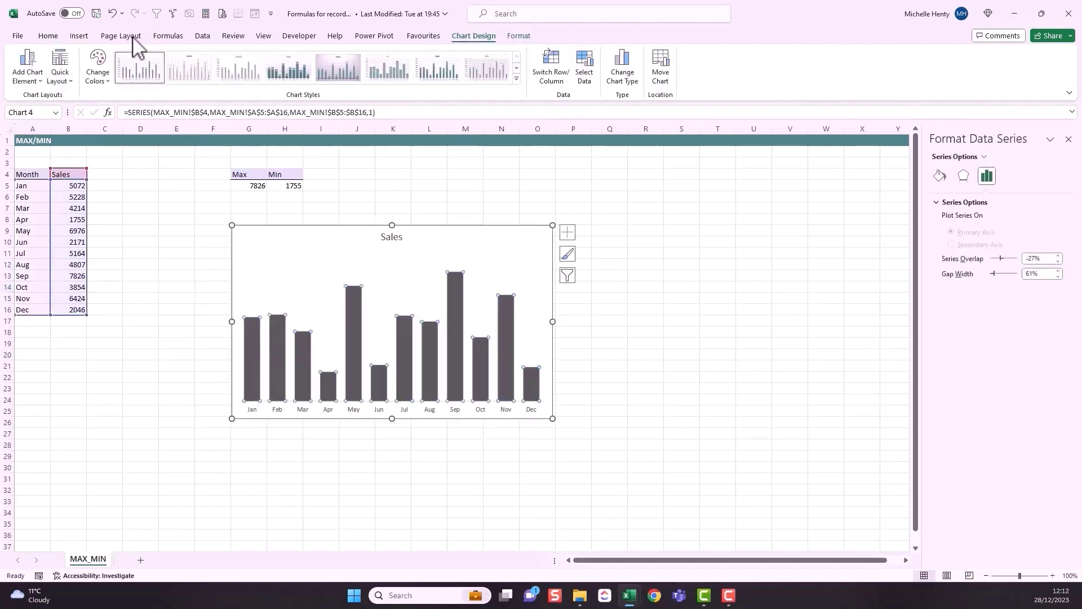
click(32, 76)
mouse_move(54, 148)
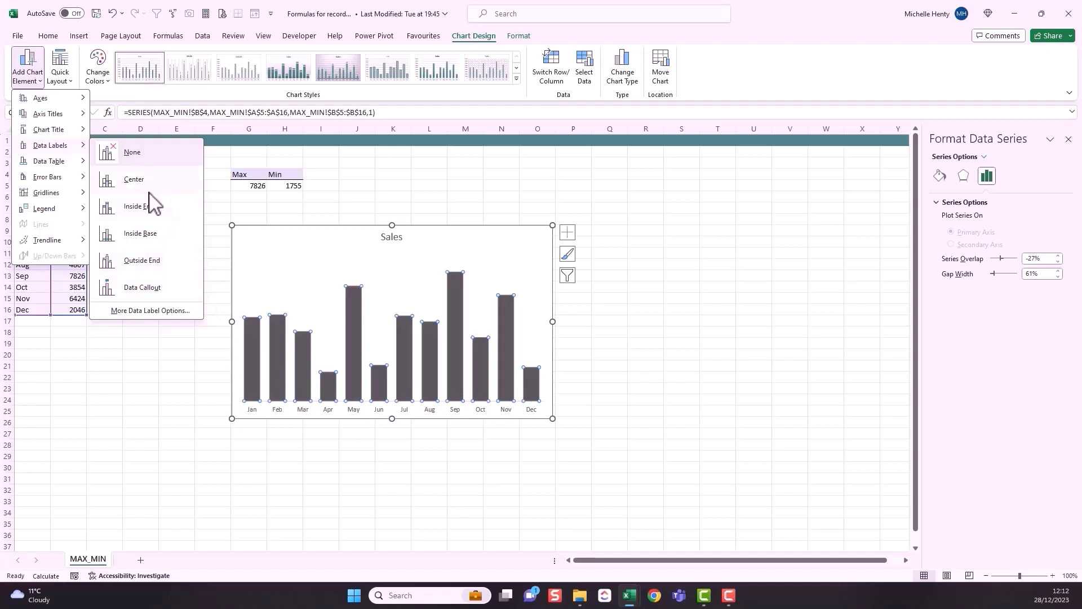
click(148, 265)
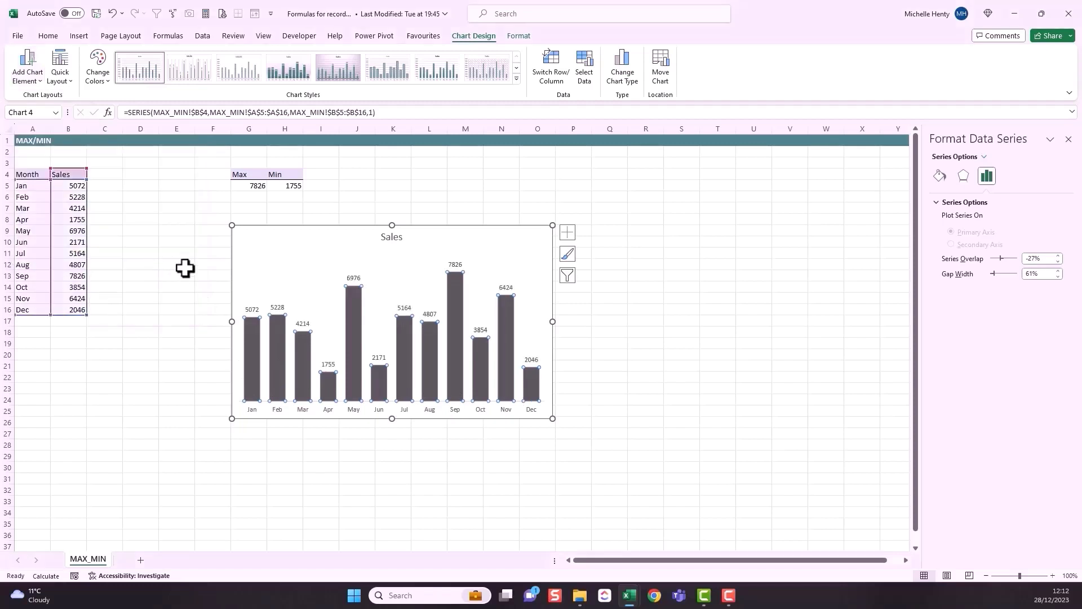
click(465, 456)
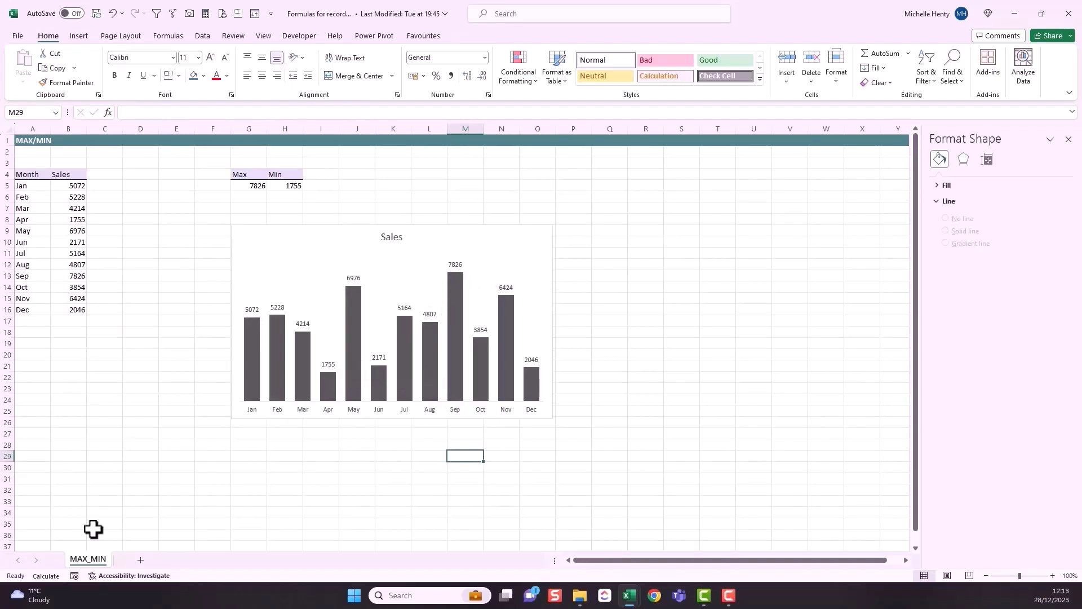
- Select only the September column in the Sales chart and give it a teal green solid fill
mouse_move(333, 400)
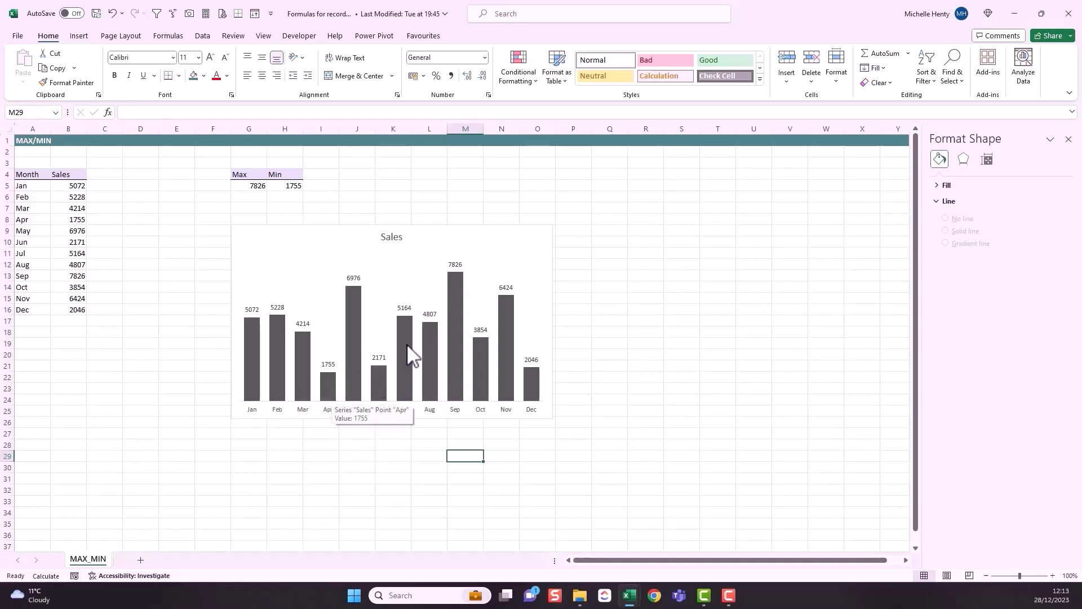
click(458, 300)
click(458, 300)
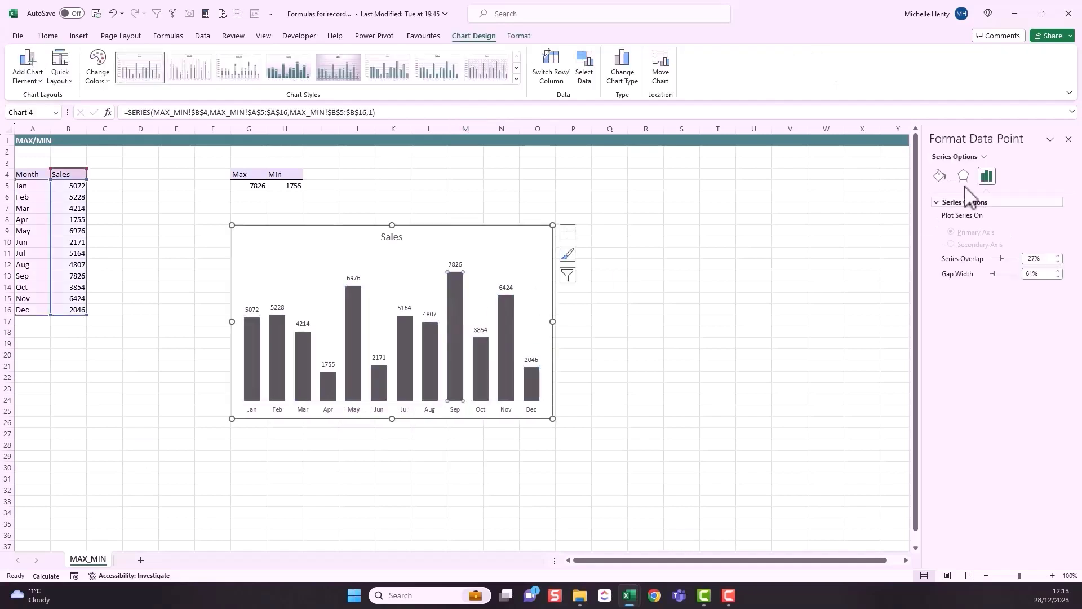
click(940, 176)
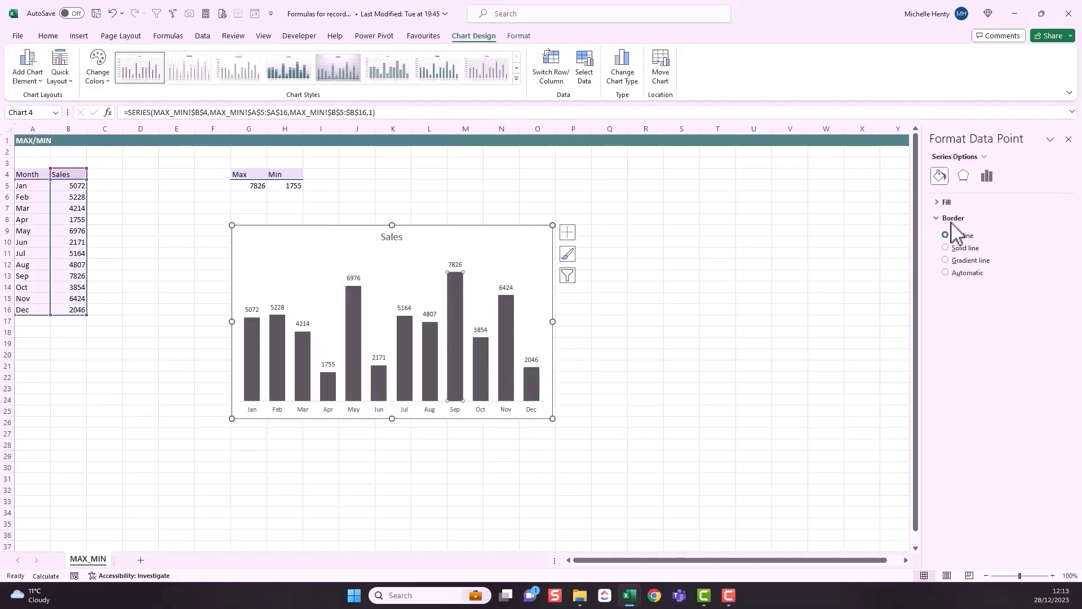
click(947, 202)
click(1053, 330)
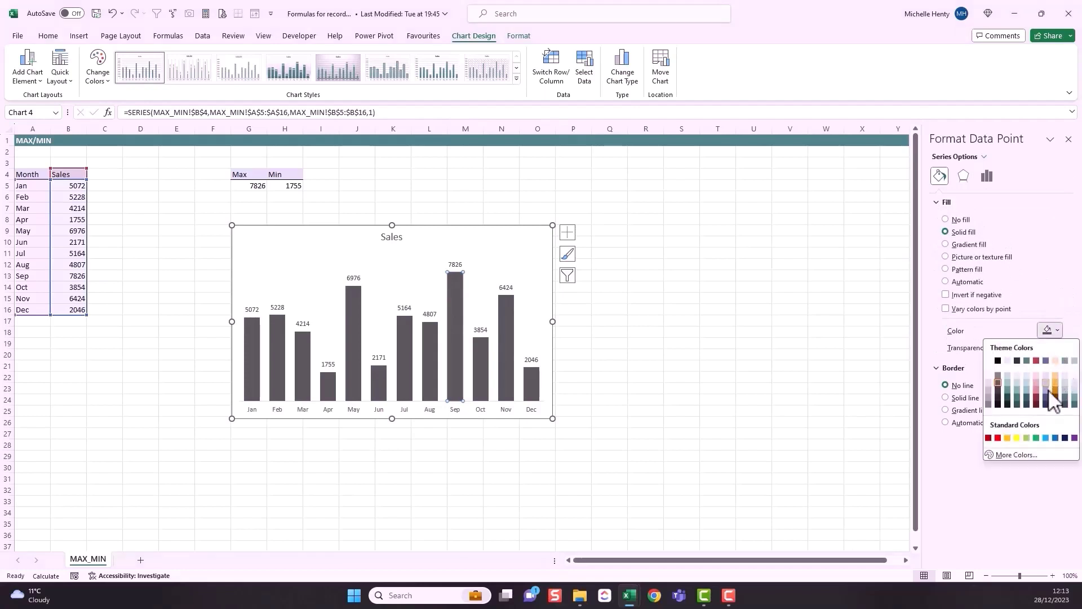
click(1018, 391)
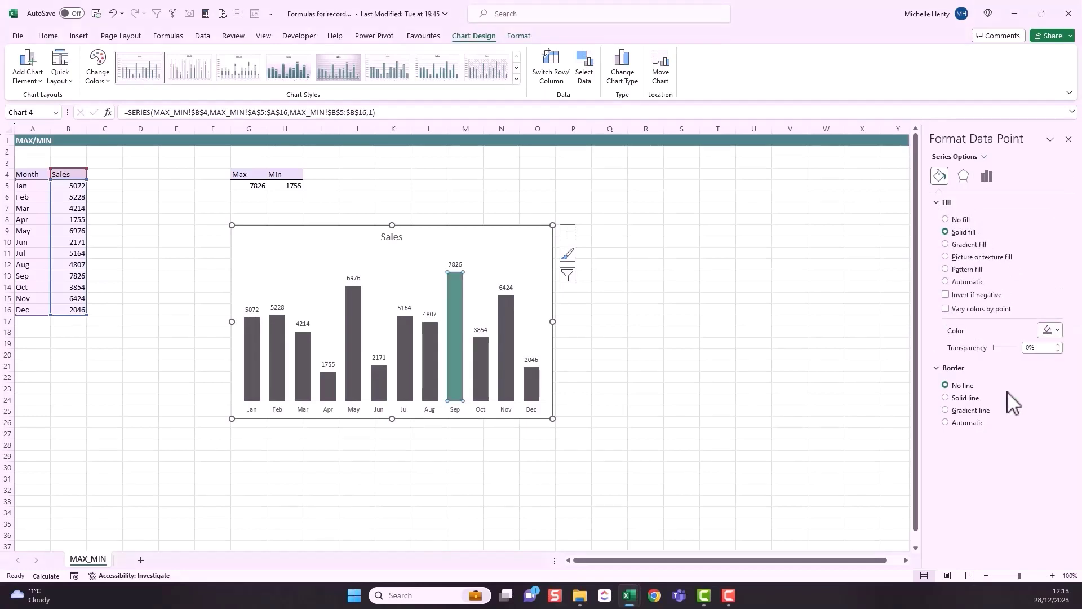
- Give only the April column in the Sales chart a red solid fill
click(328, 389)
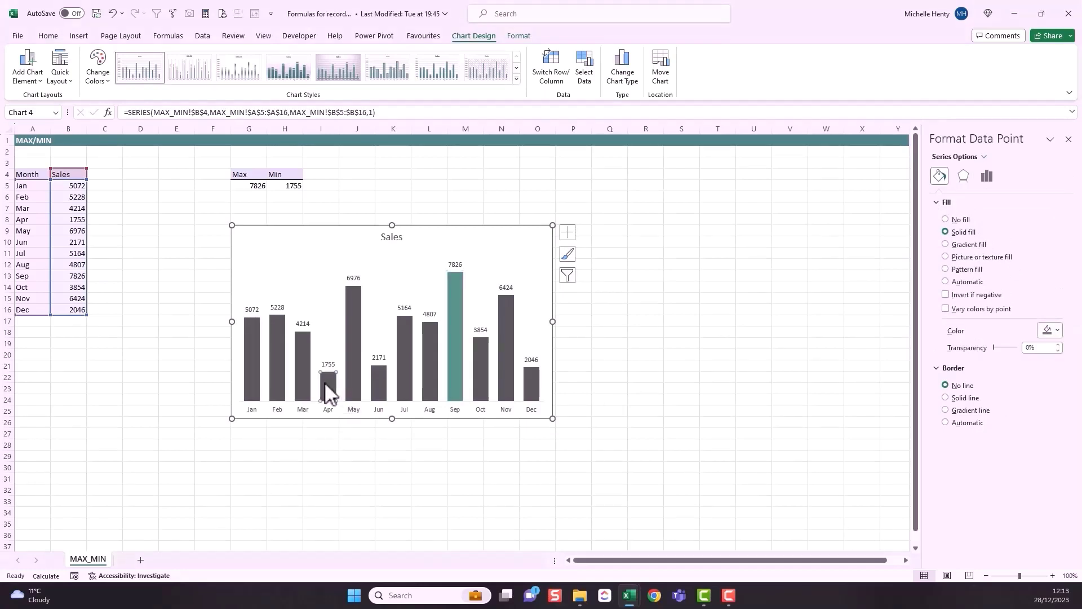
click(1053, 330)
click(1036, 361)
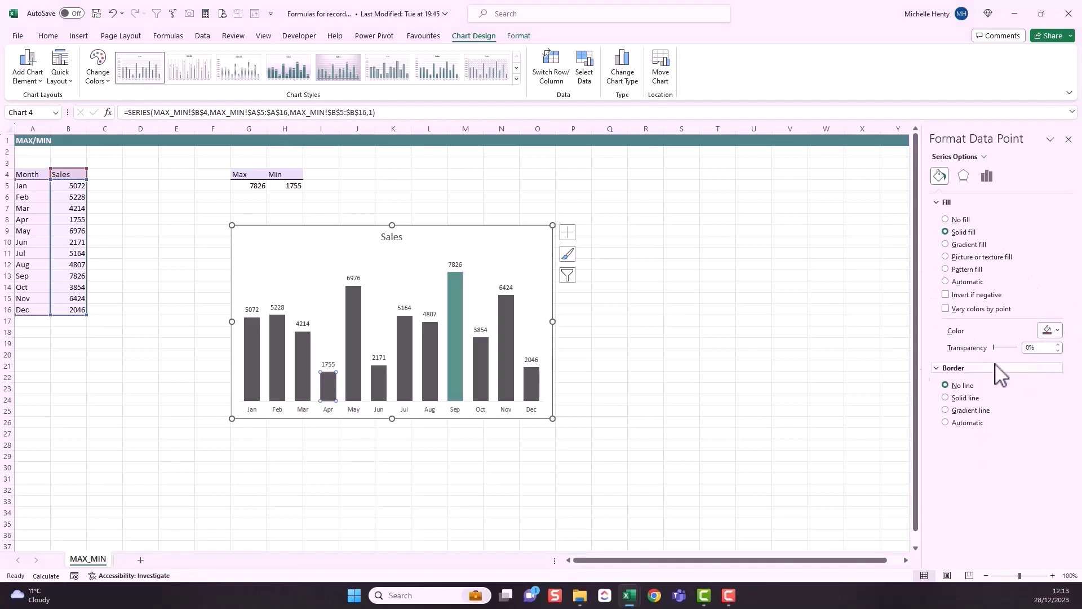
click(826, 366)
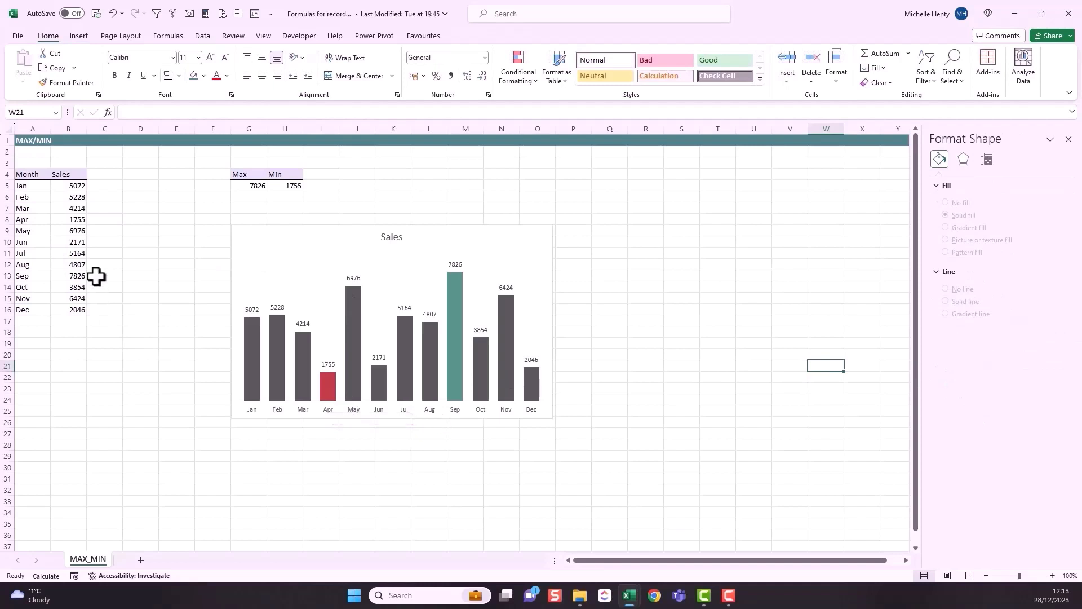
- Set the September sales in B13 to 1000 to test whether the column highlights follow the data
click(64, 277)
text(10)
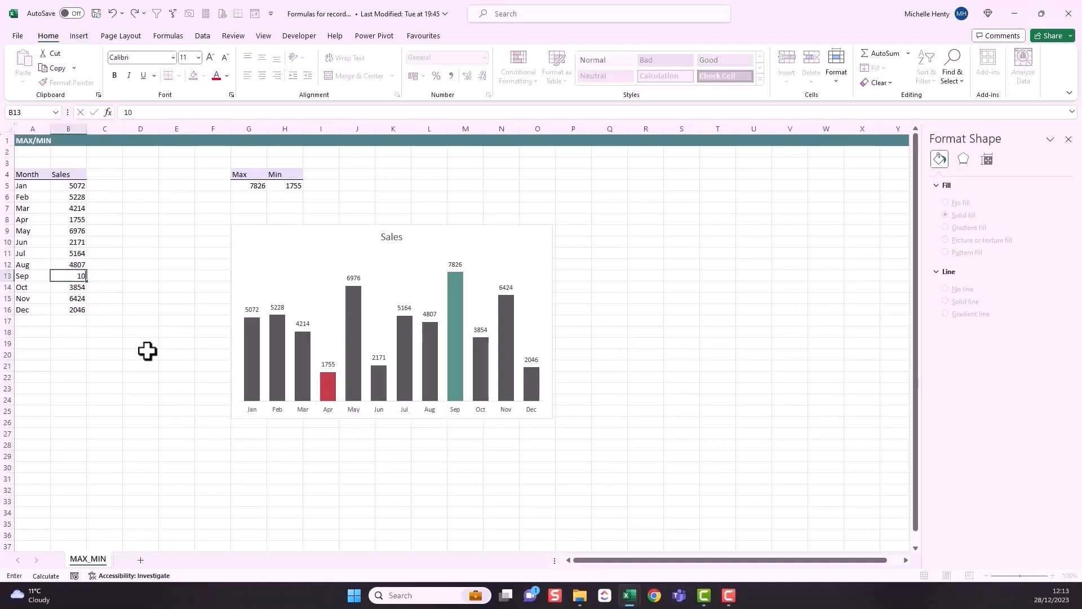
text(00)
key(Return)
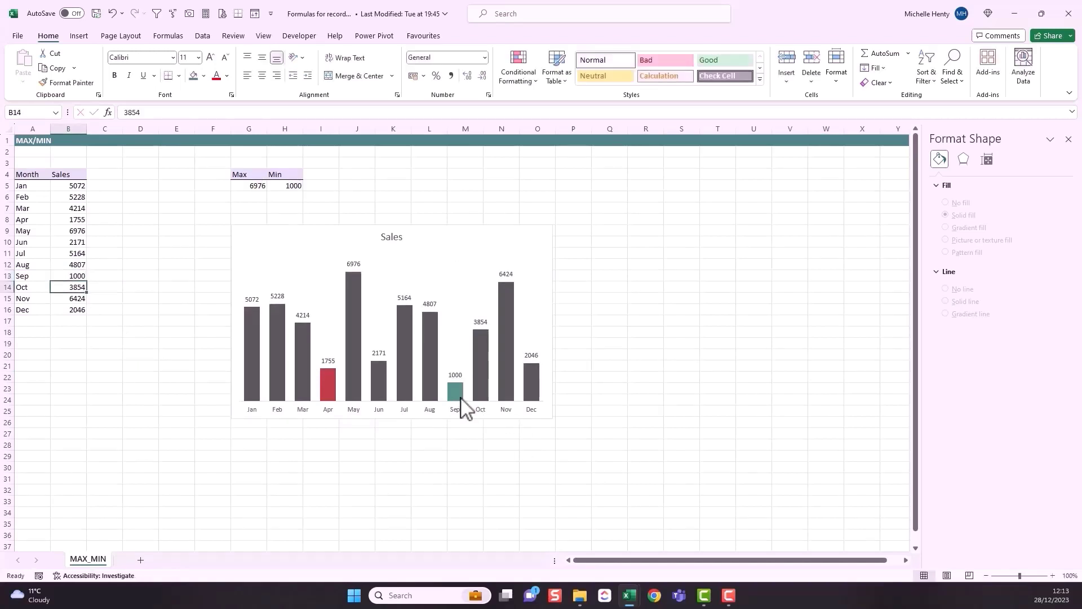
mouse_move(457, 396)
mouse_move(351, 291)
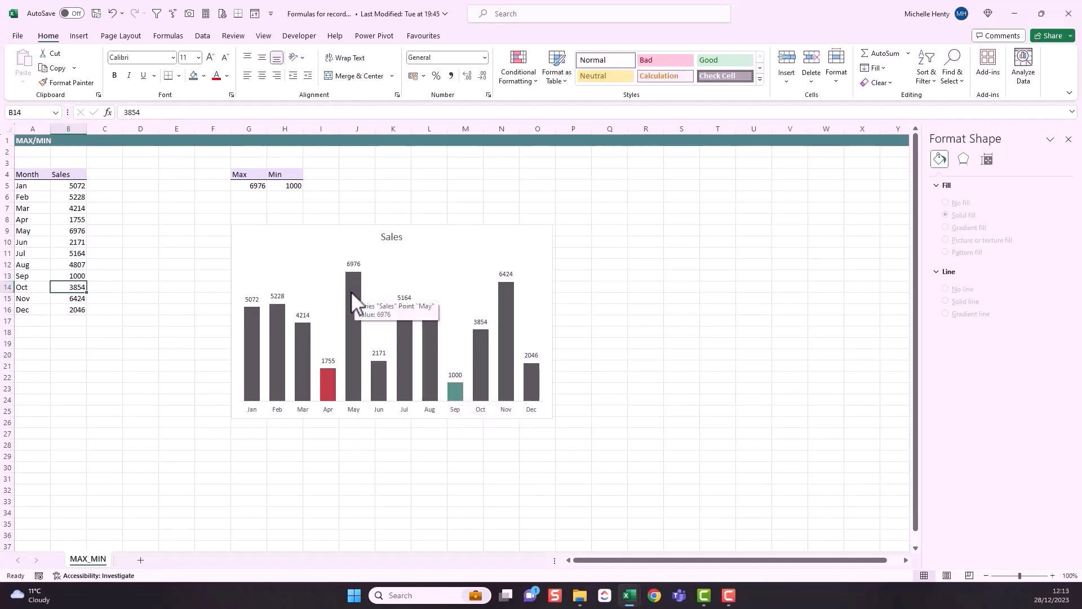
- Undo the September sales change and the individual fills of the April and September columns
key(ctrl+z)
click(351, 291)
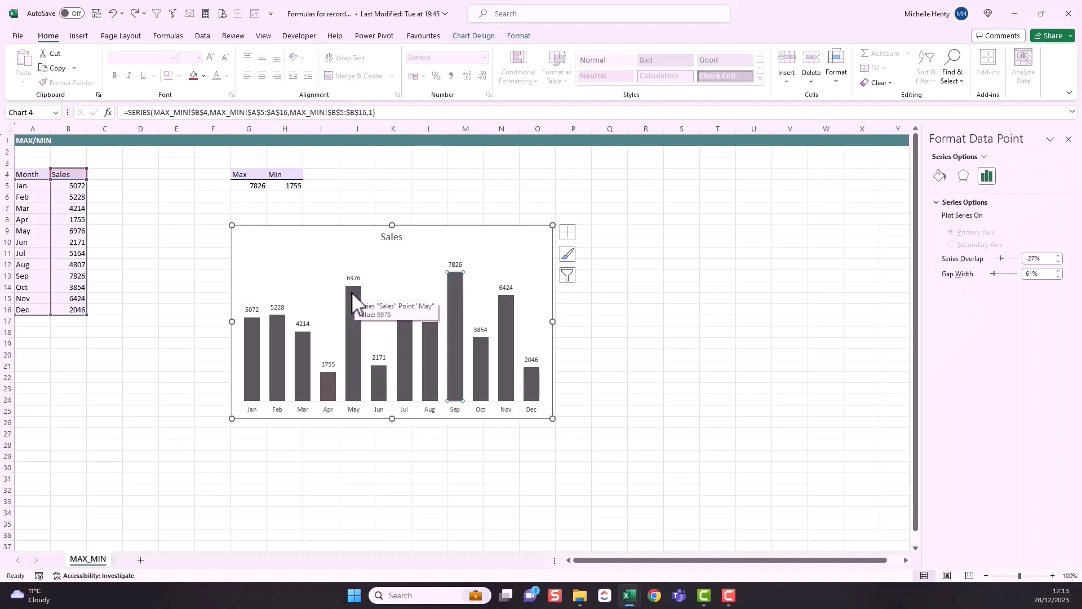
click(147, 208)
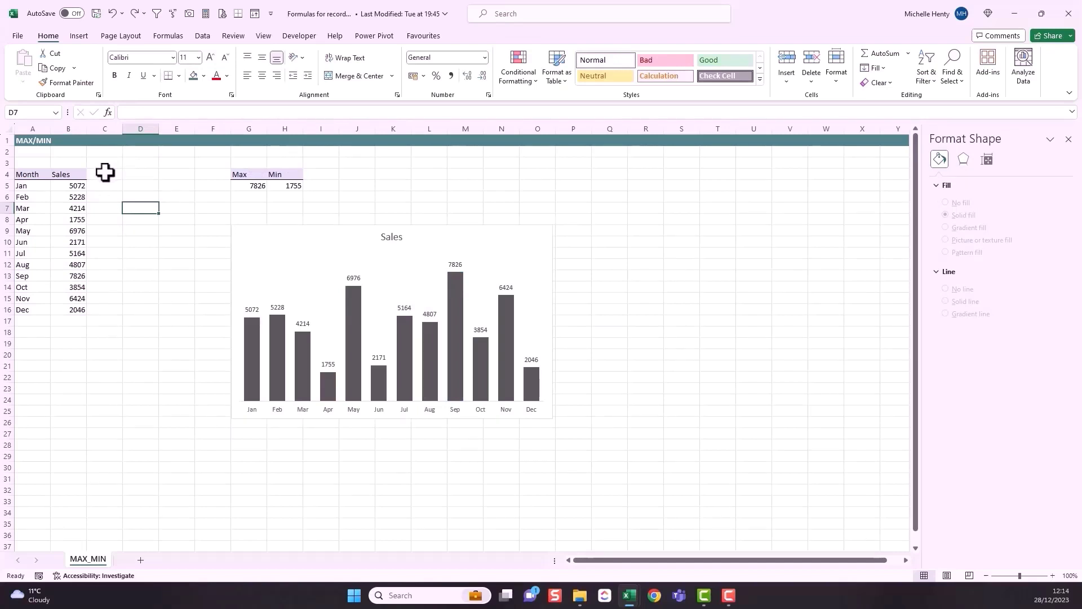
- Copy the Max and Min headers from G4:H4 to C4:D4 beside the Sales header
drag(244, 174, 275, 174)
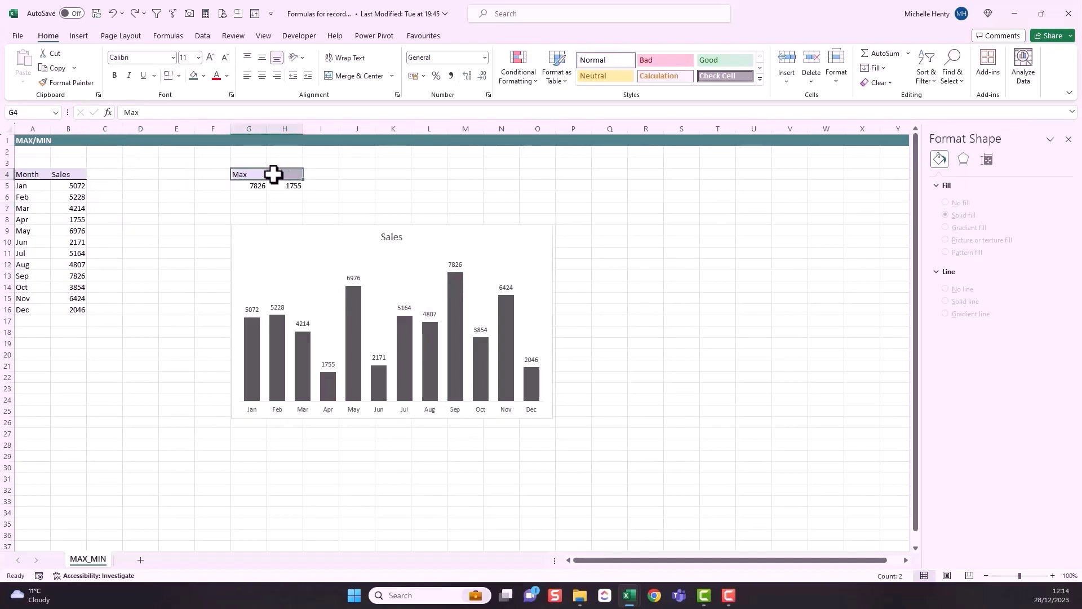
key(ctrl+c)
click(105, 174)
key(ctrl+v)
- Enter =IF(B5=MAX($B$5:$B$16),B5,"") in C5 and fill it down to C16
key(Down)
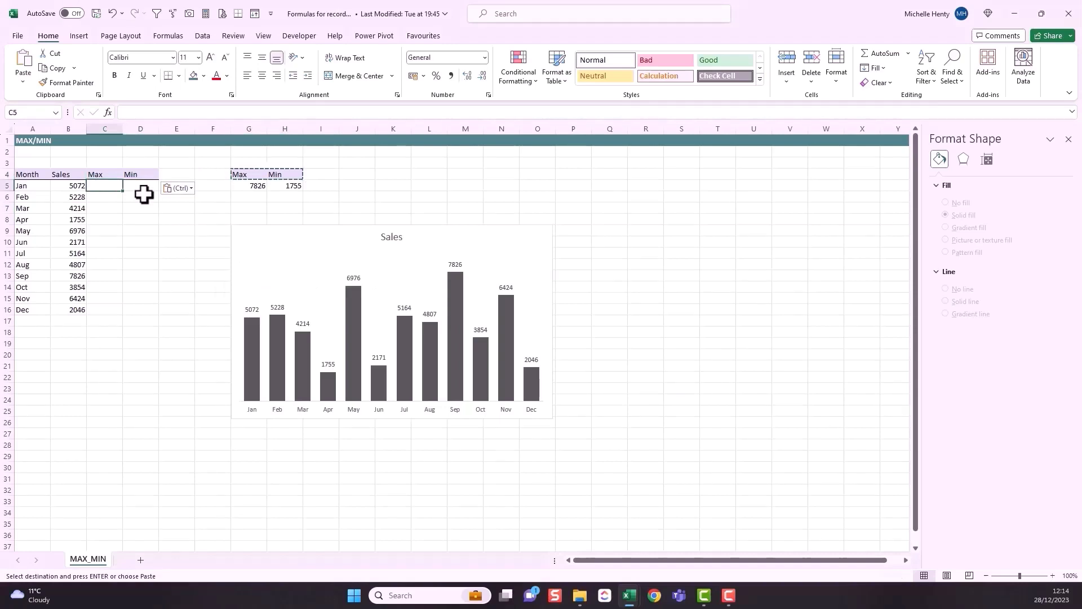
text(=if()
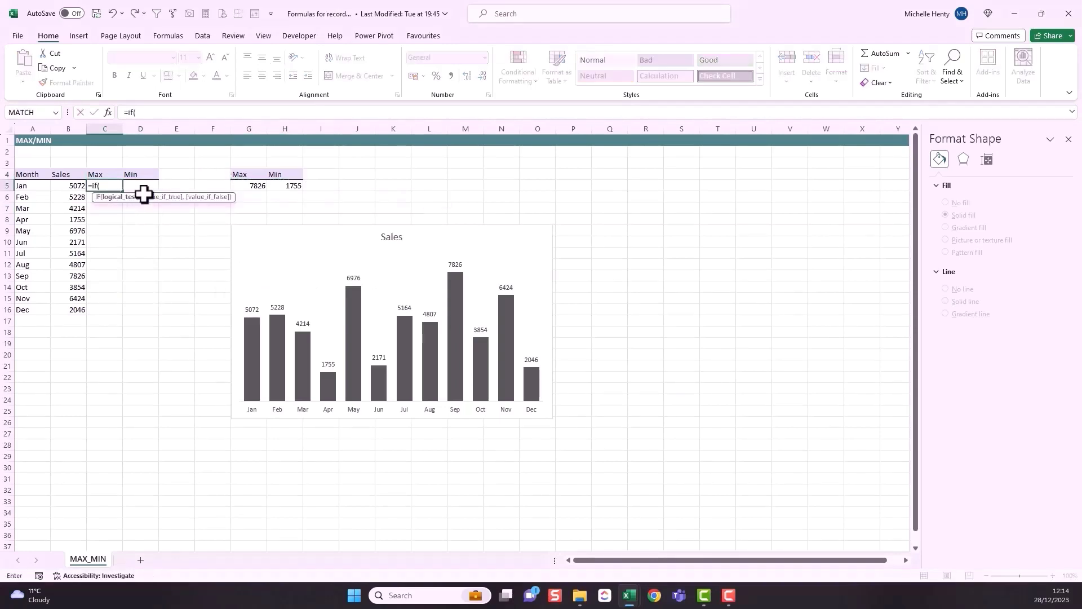
click(69, 186)
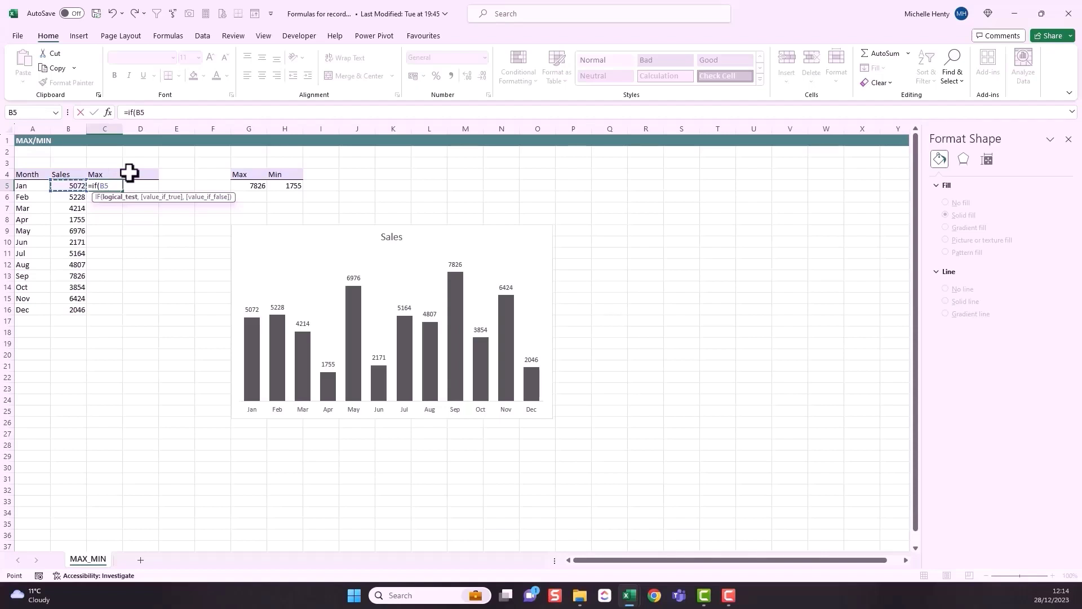
text(max()
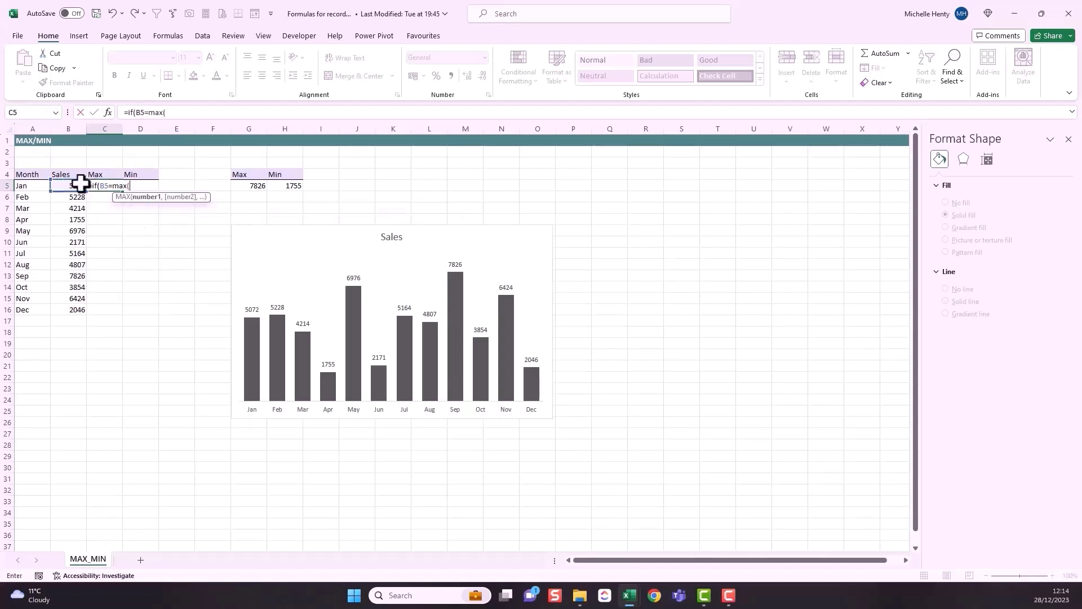
drag(74, 189, 91, 310)
key(F4)
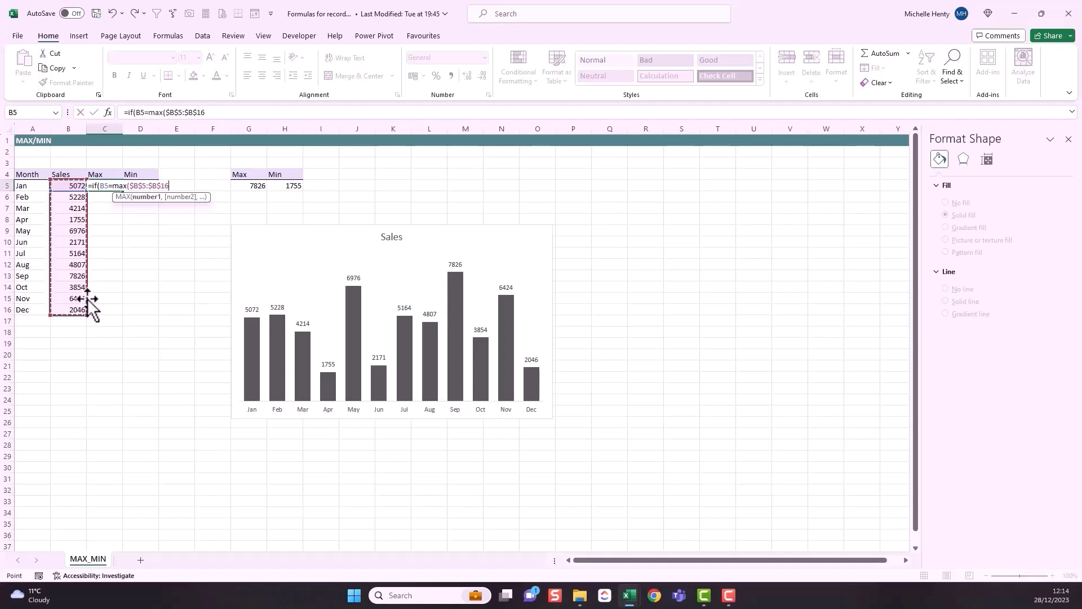
text())
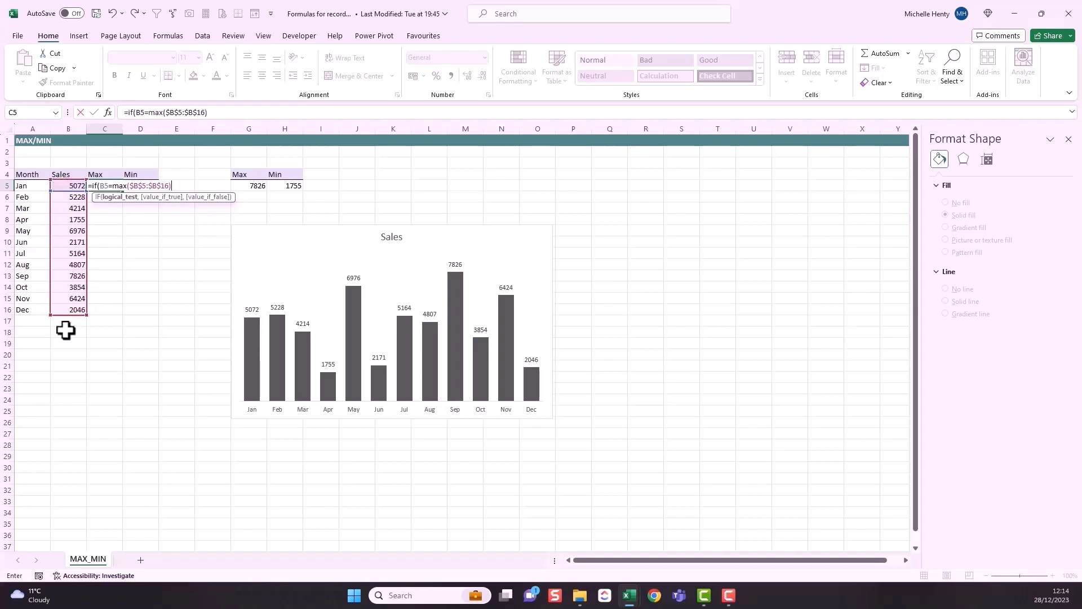
text(,)
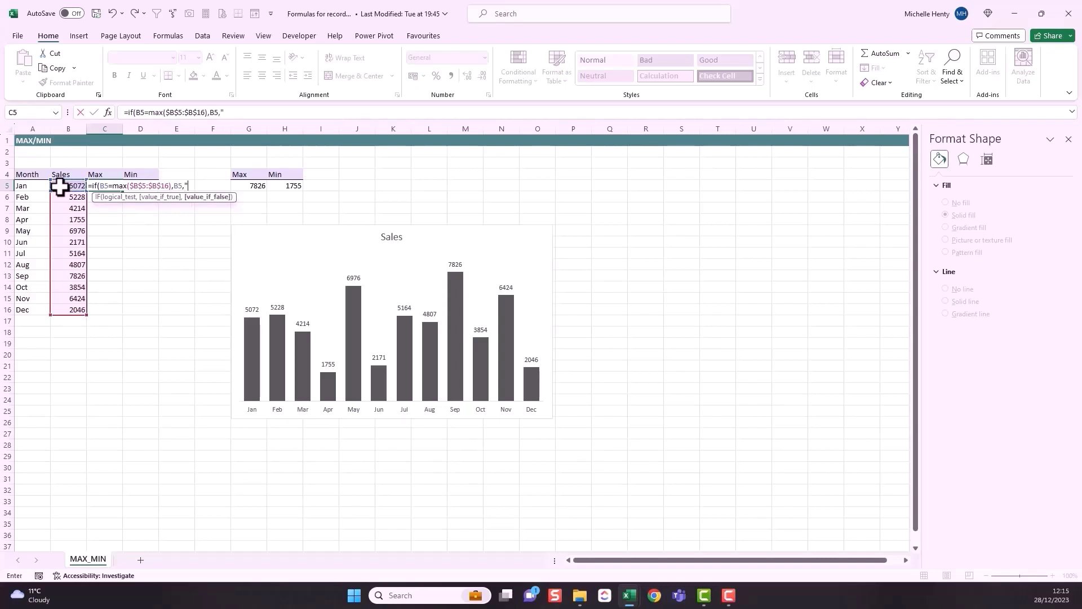
text())
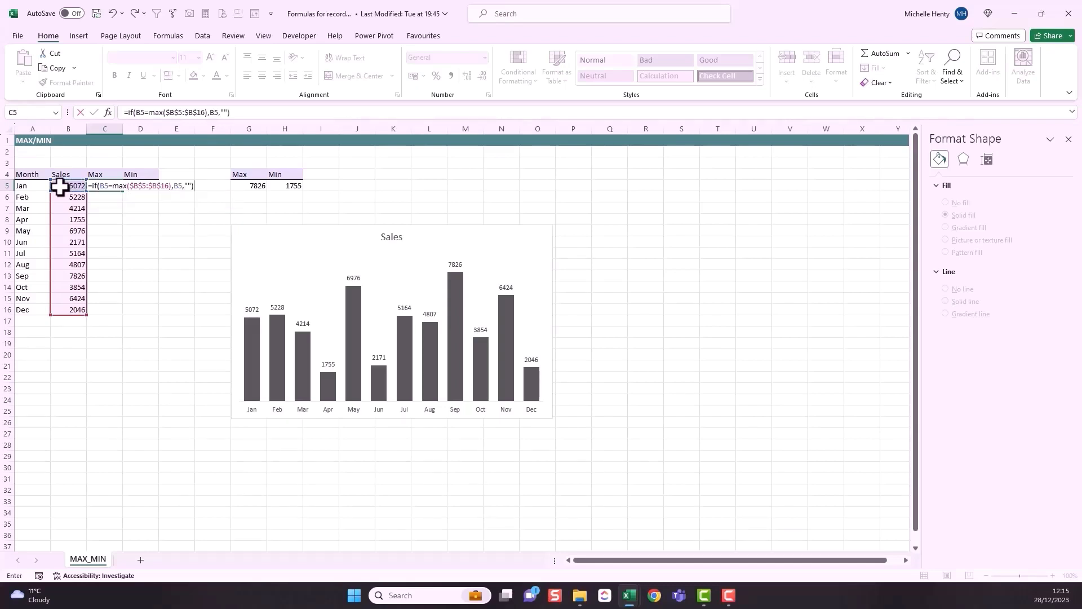
key(Return)
click(109, 184)
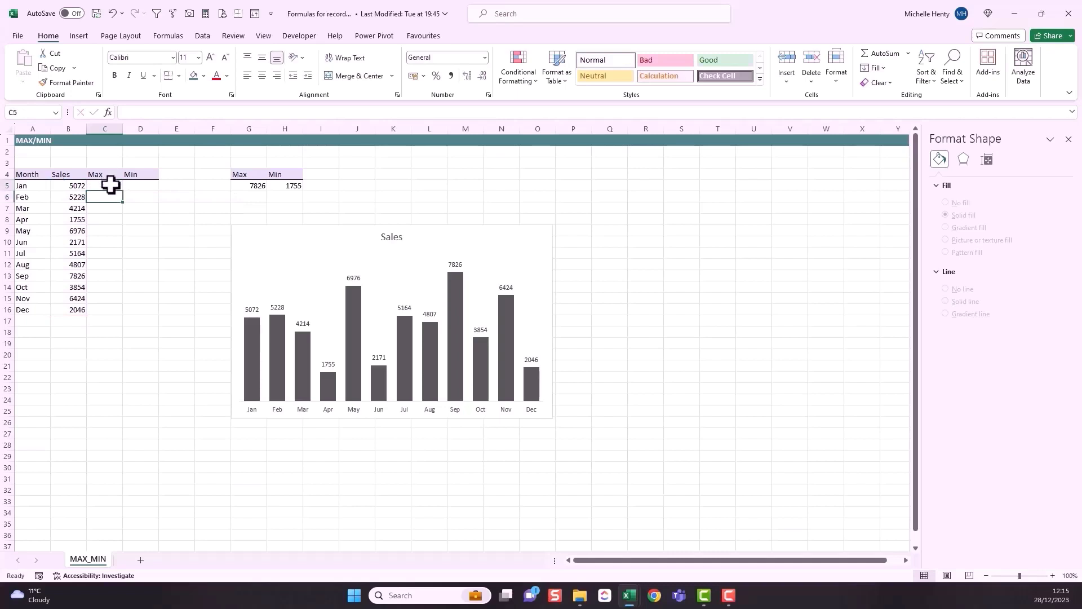
drag(123, 191, 121, 314)
- Examine the copied Max formulas in C13 and C10 and the cells they refer to
click(78, 275)
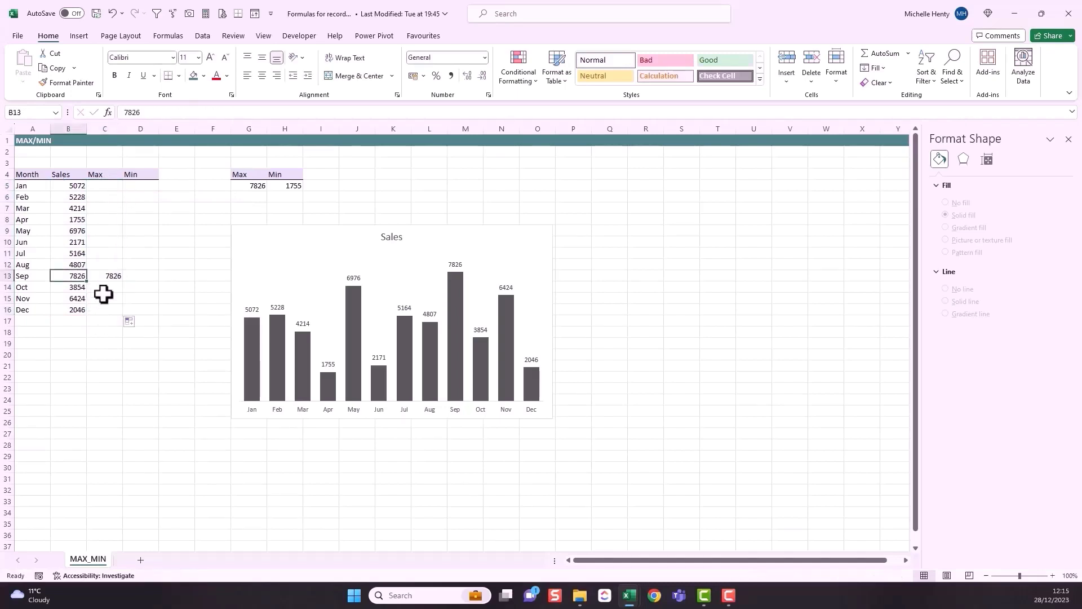
key(Right)
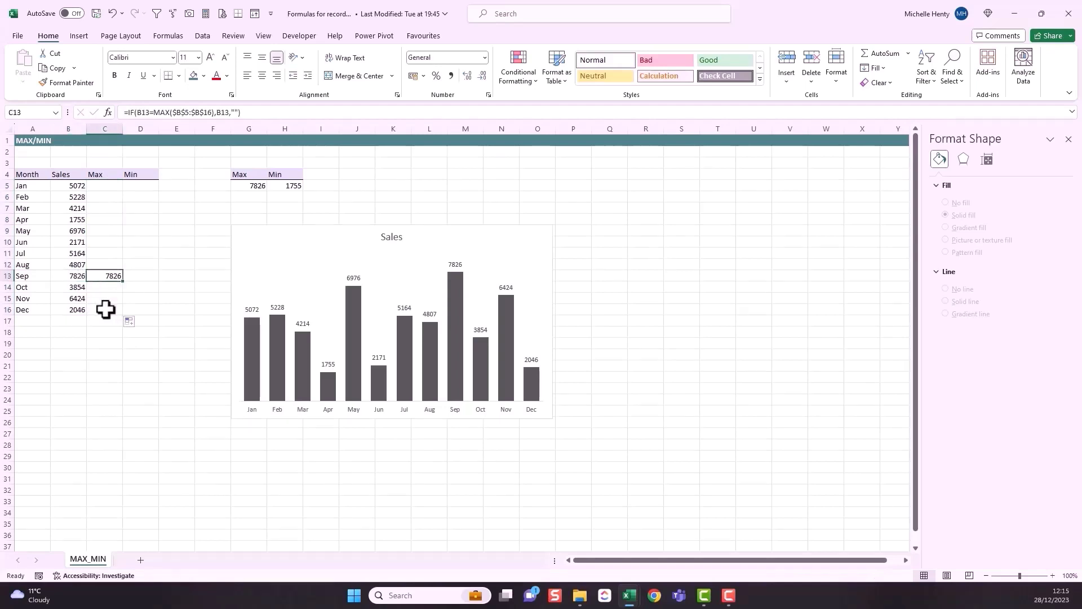
key(F2)
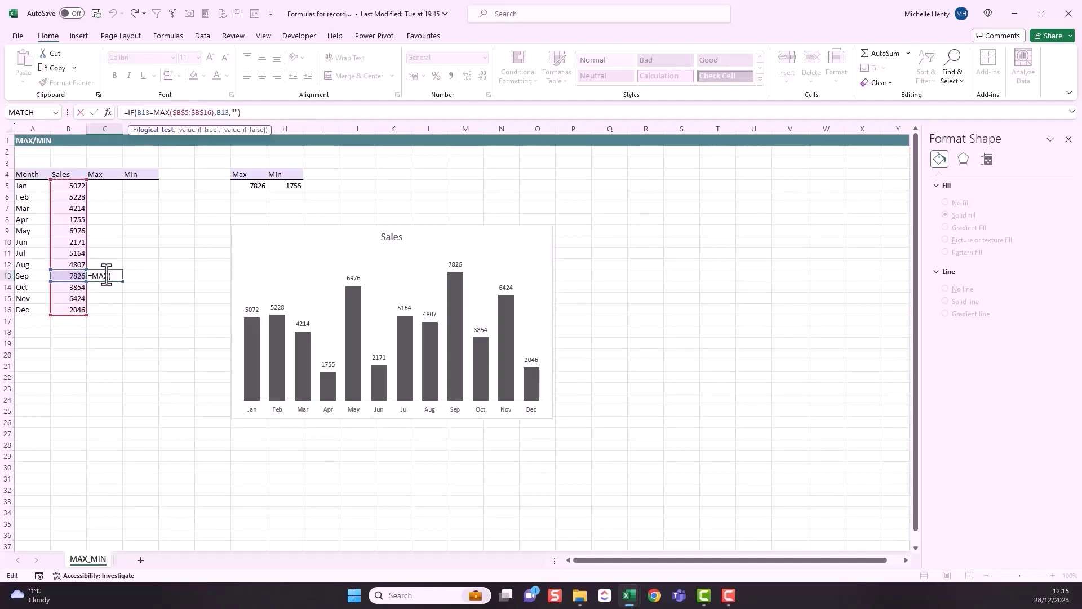
key(Escape)
click(93, 242)
click(80, 242)
click(100, 242)
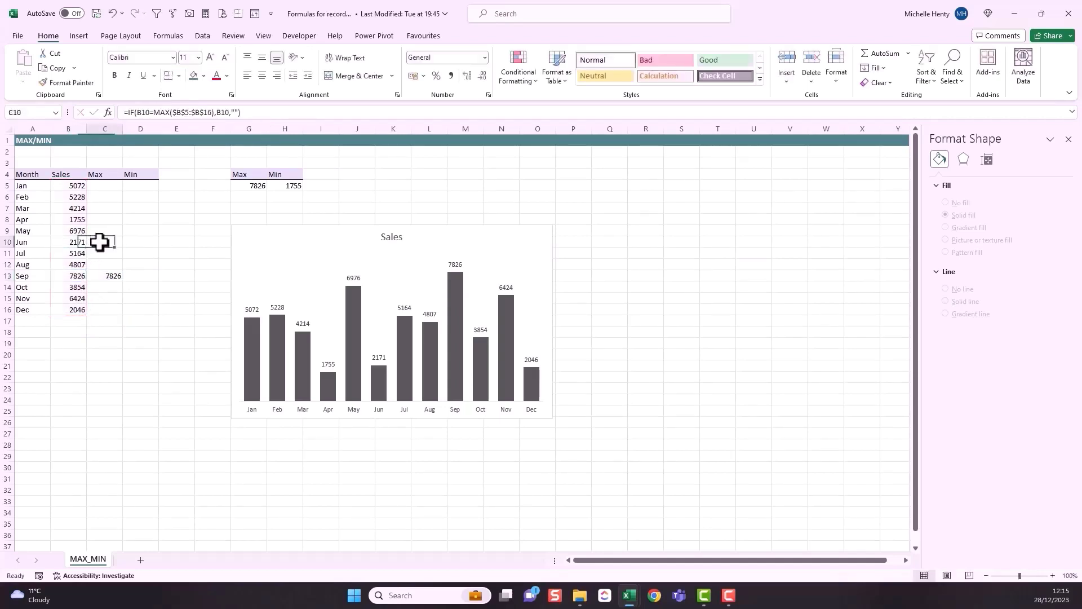
click(160, 112)
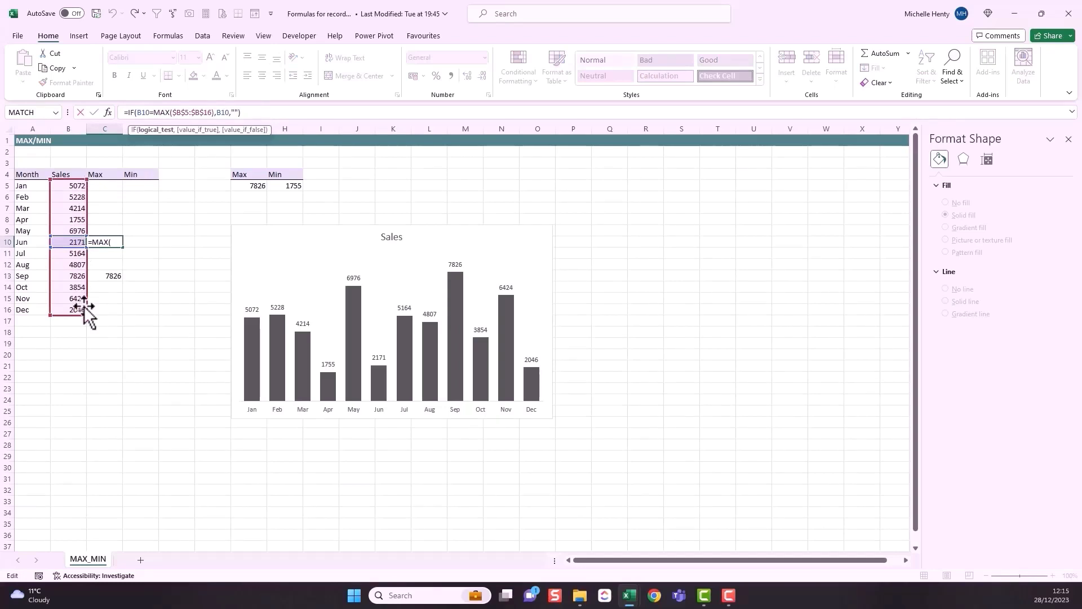
click(234, 114)
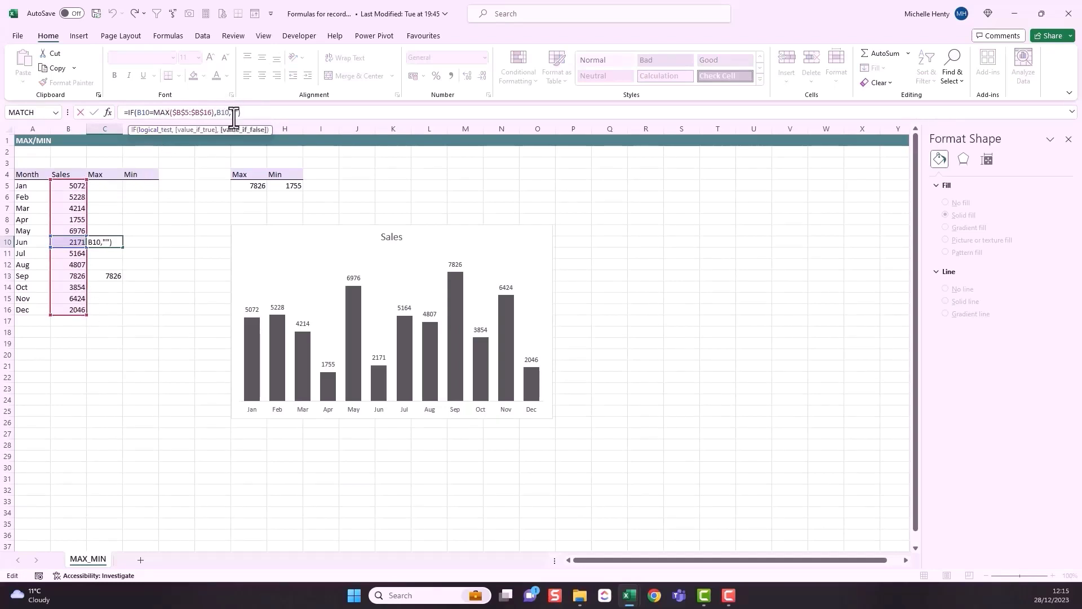
key(Return)
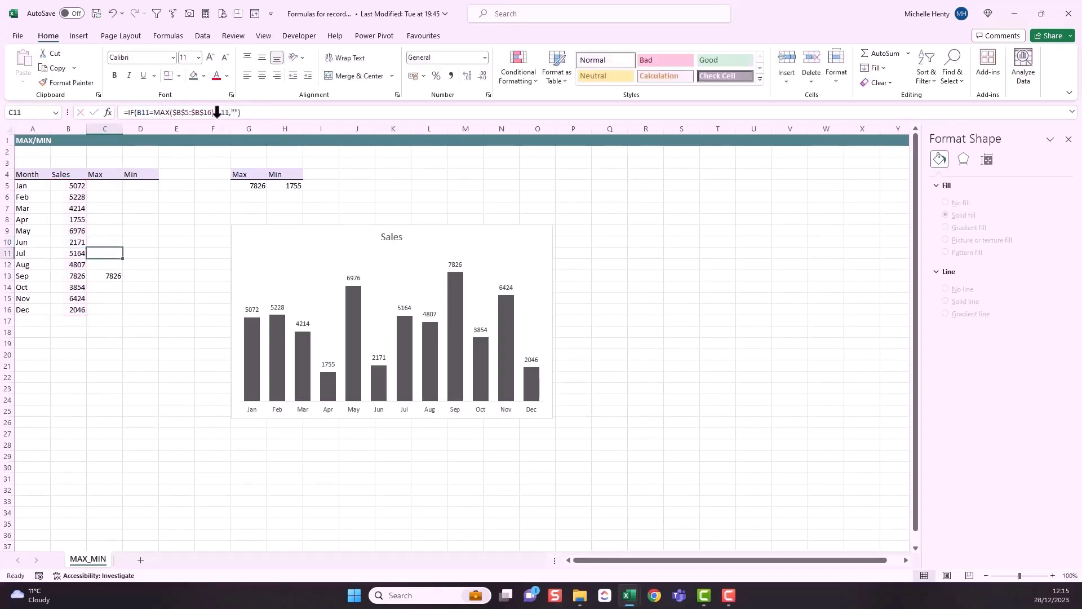
- Test the Max column by setting the June sales in B10 to 8000, and undo that change
click(70, 242)
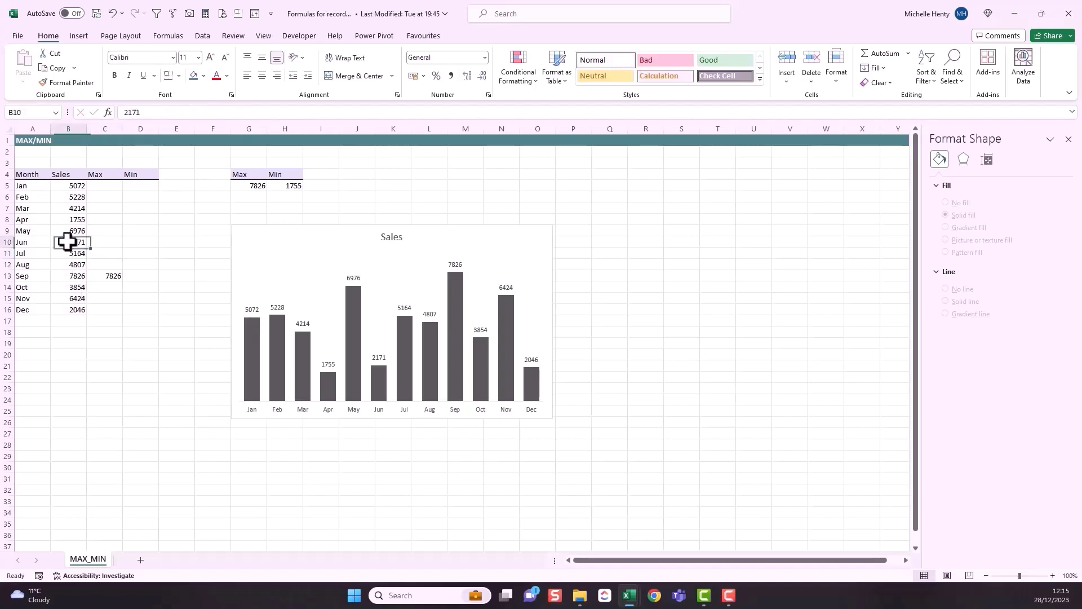
text(8000)
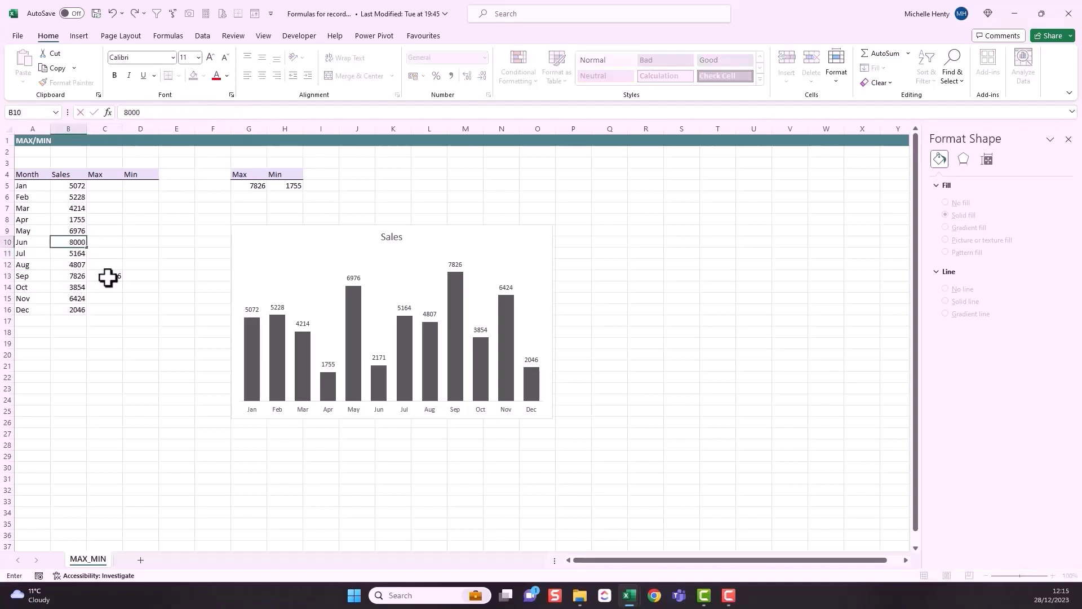
key(Return)
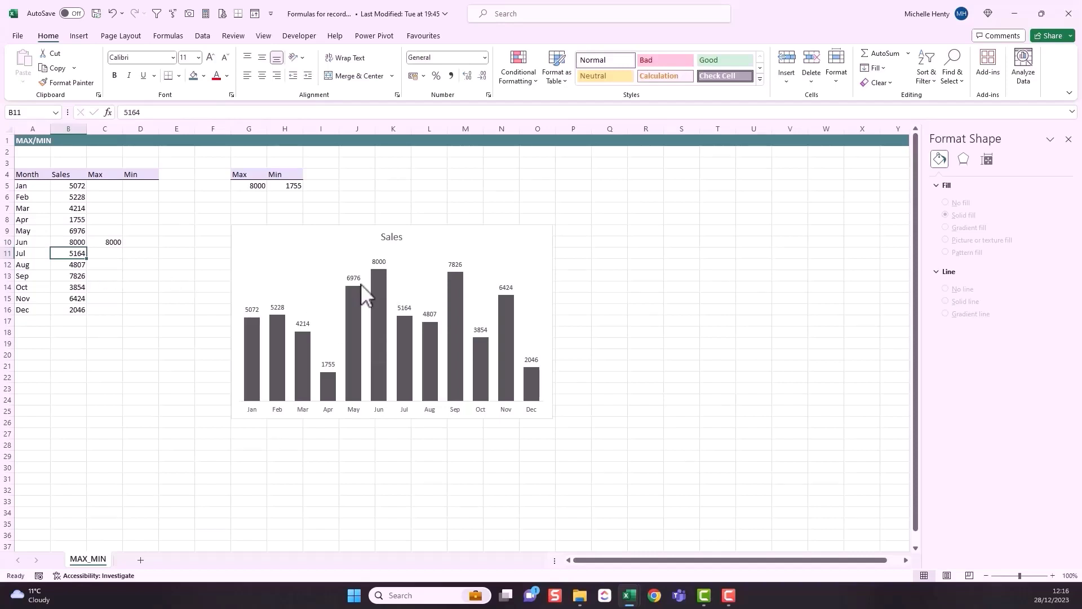
key(ctrl+z)
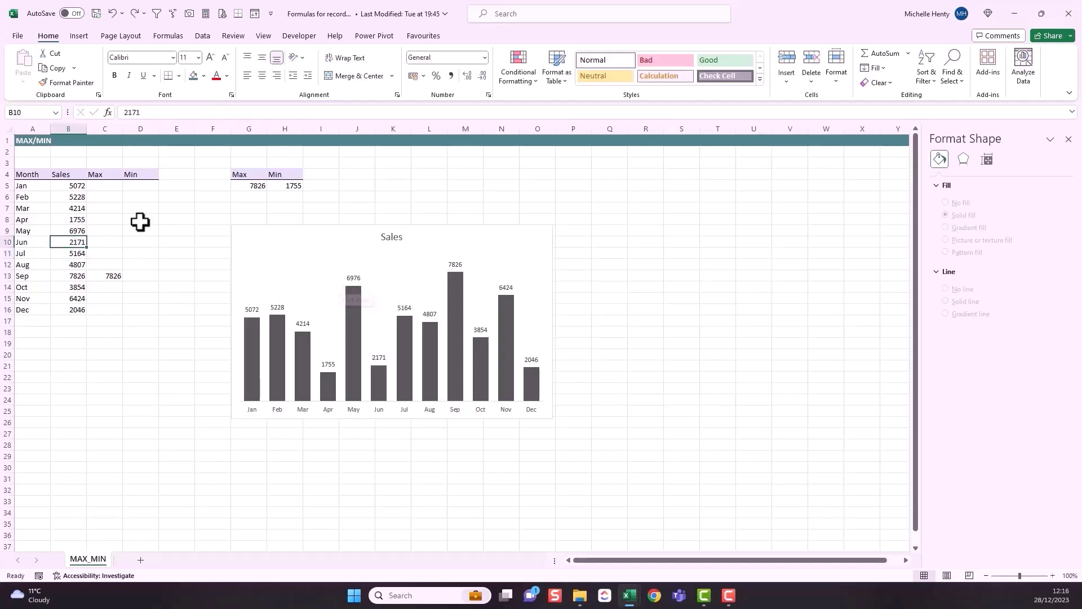
- Enter =IF(B5=MIN($B$5:$B$16),B5,"") in D5 under the Min header
click(141, 186)
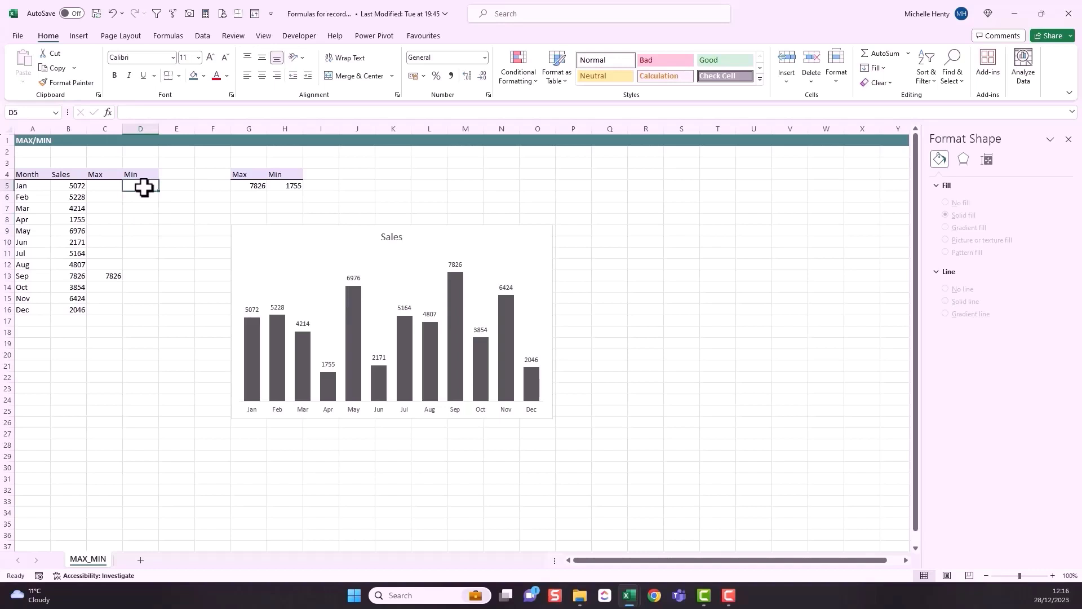
text(=if()
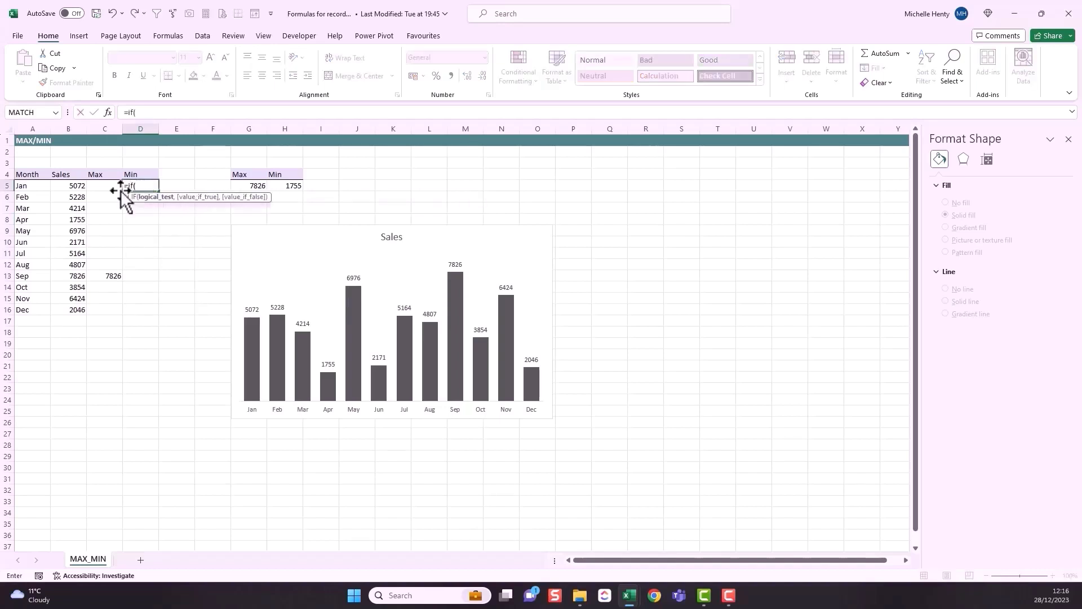
click(71, 185)
text(=min()
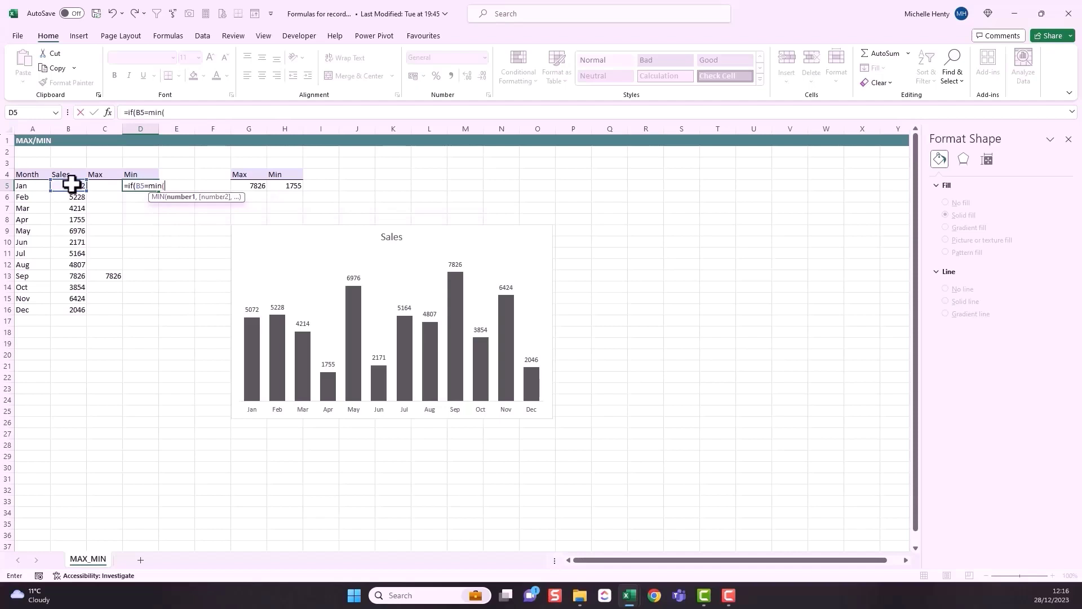
drag(71, 184, 73, 314)
key(F4)
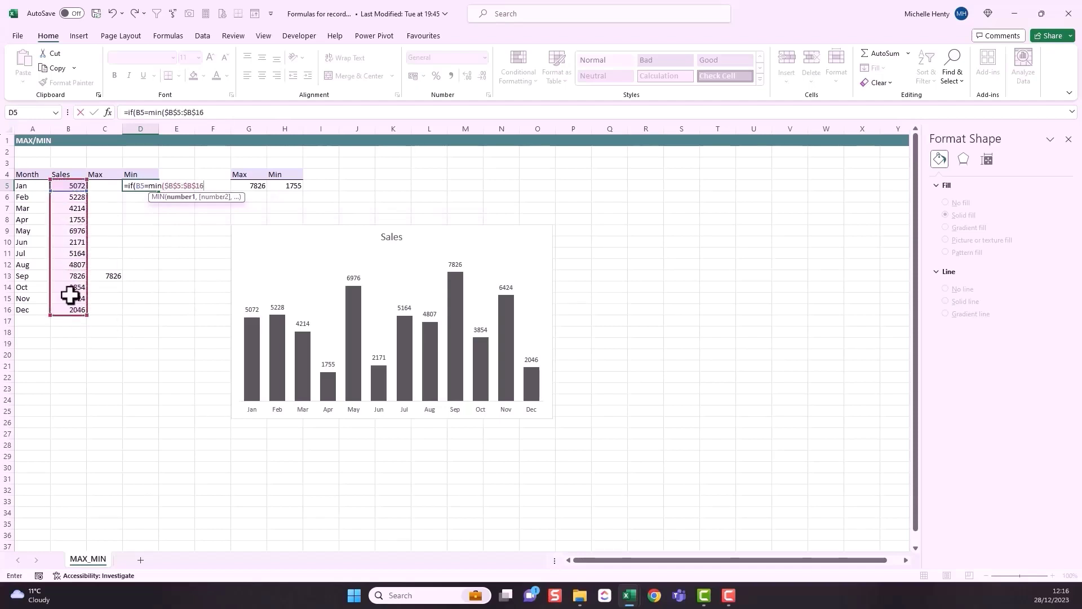
text())
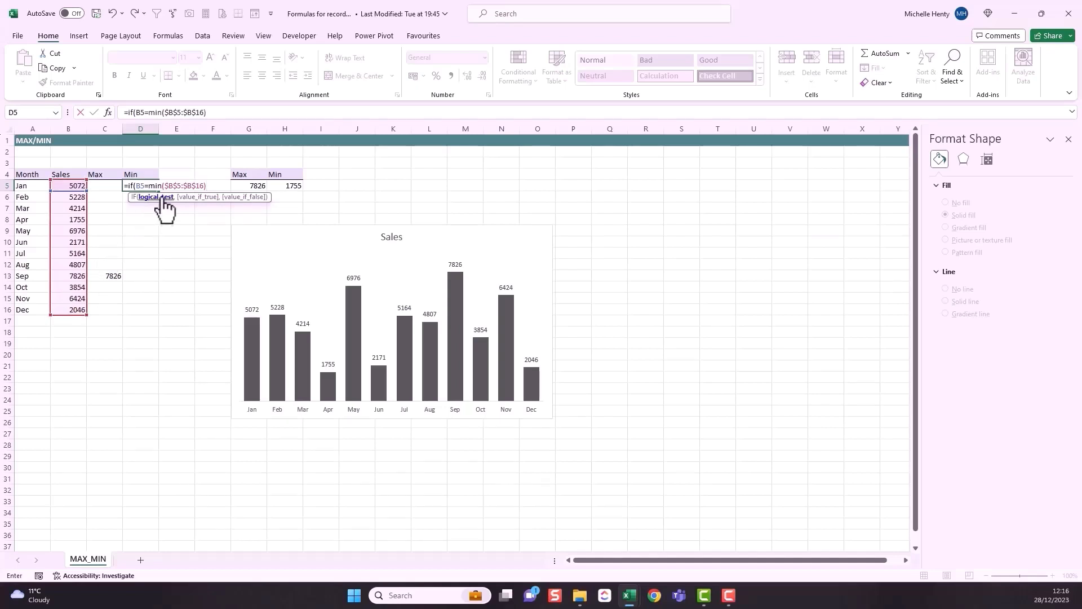
text(,)
click(68, 187)
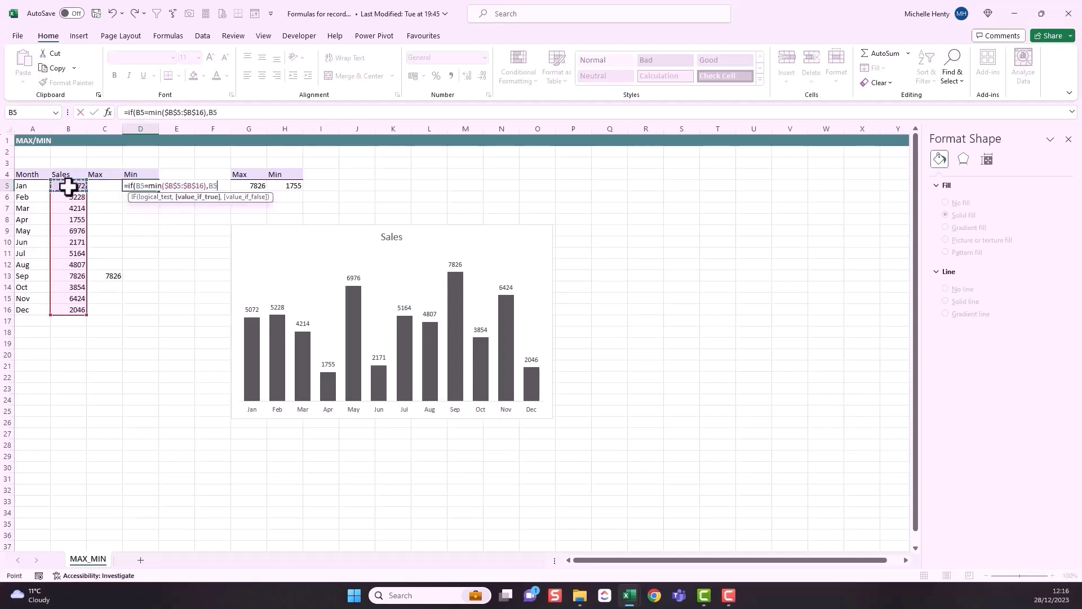
text(,""))
key(Return)
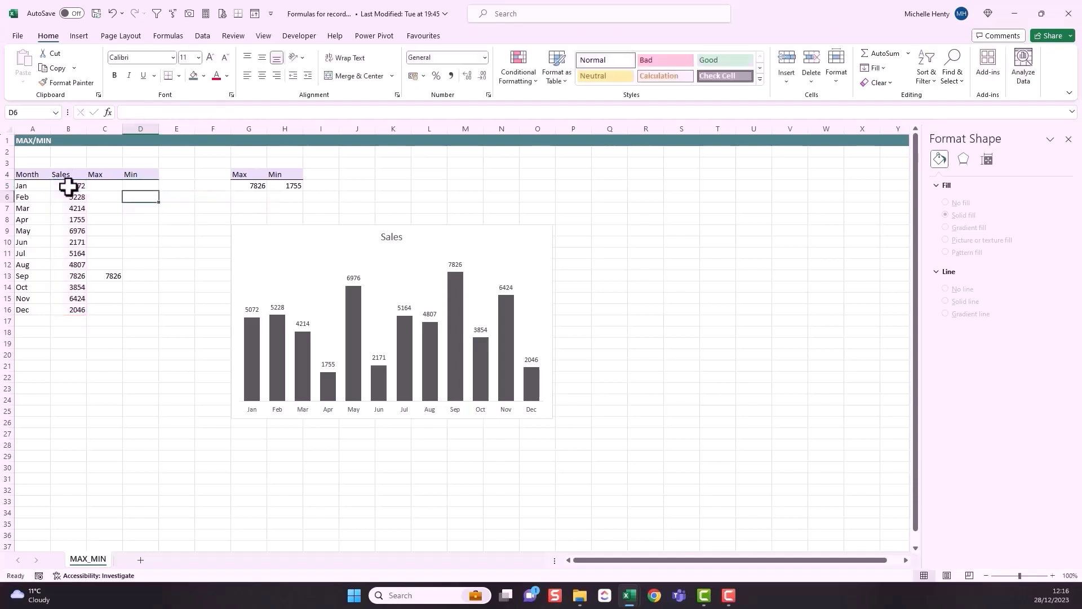
- Fill the Min formula from D5 down to D16 and check the copied formula in D8
click(143, 187)
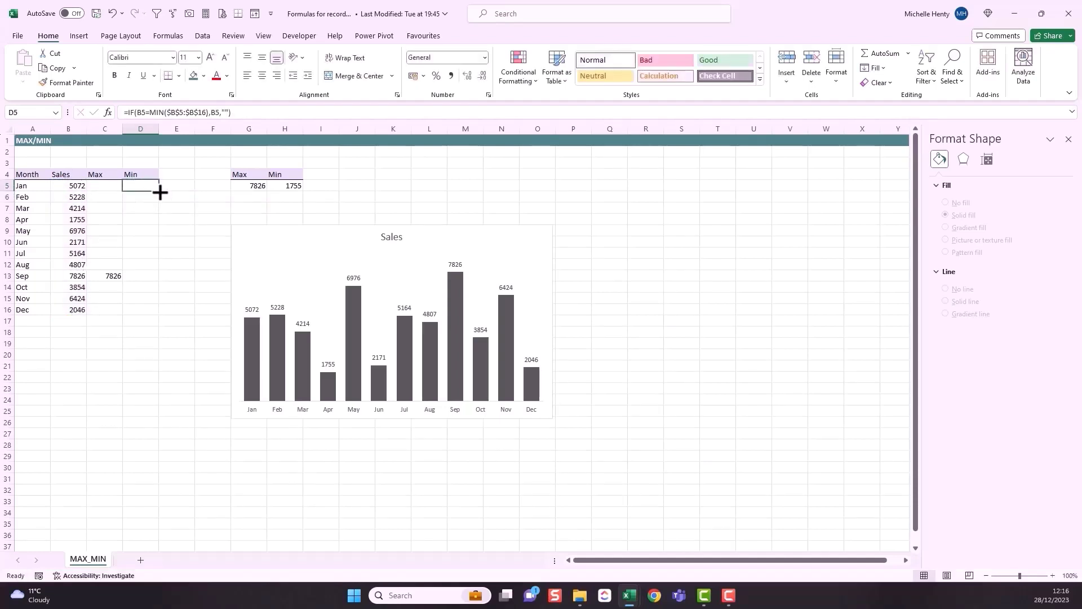
drag(159, 191, 160, 314)
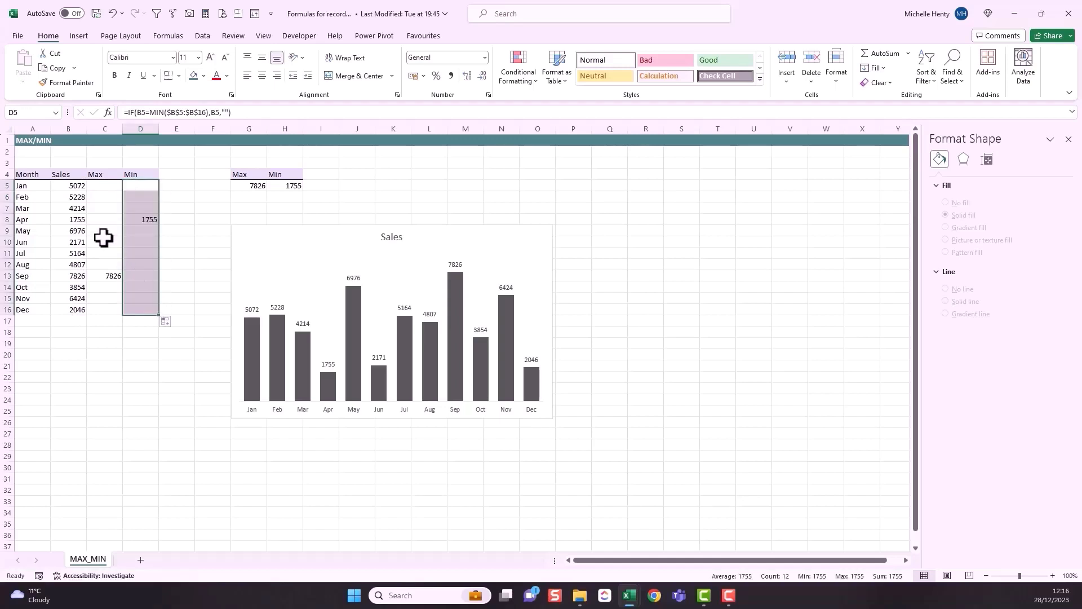
click(135, 220)
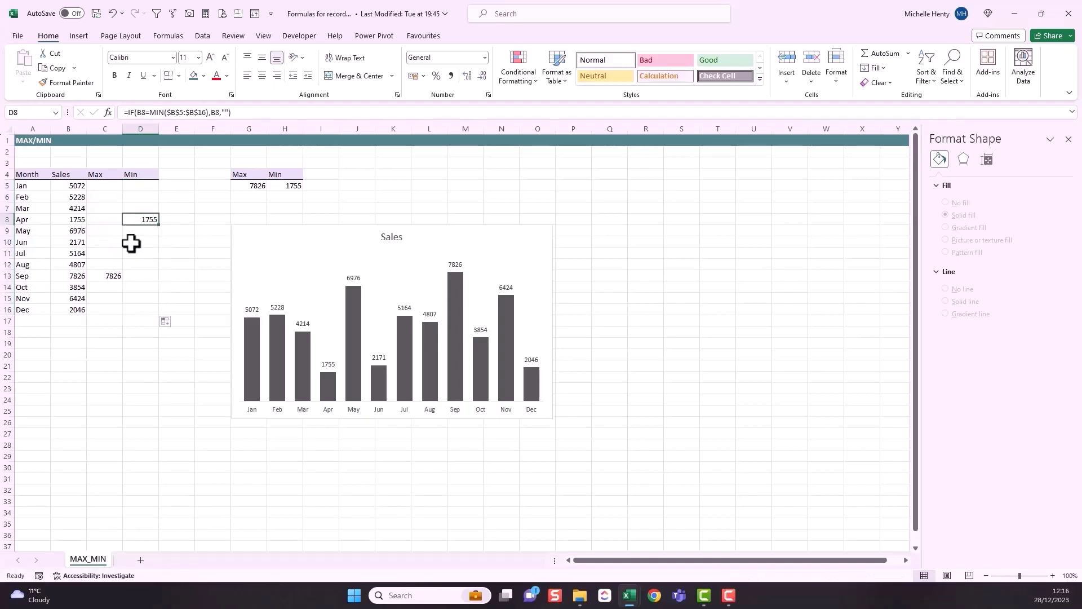
- Test the Min column by setting the February sales in B6 to 200, and undo that change
click(71, 198)
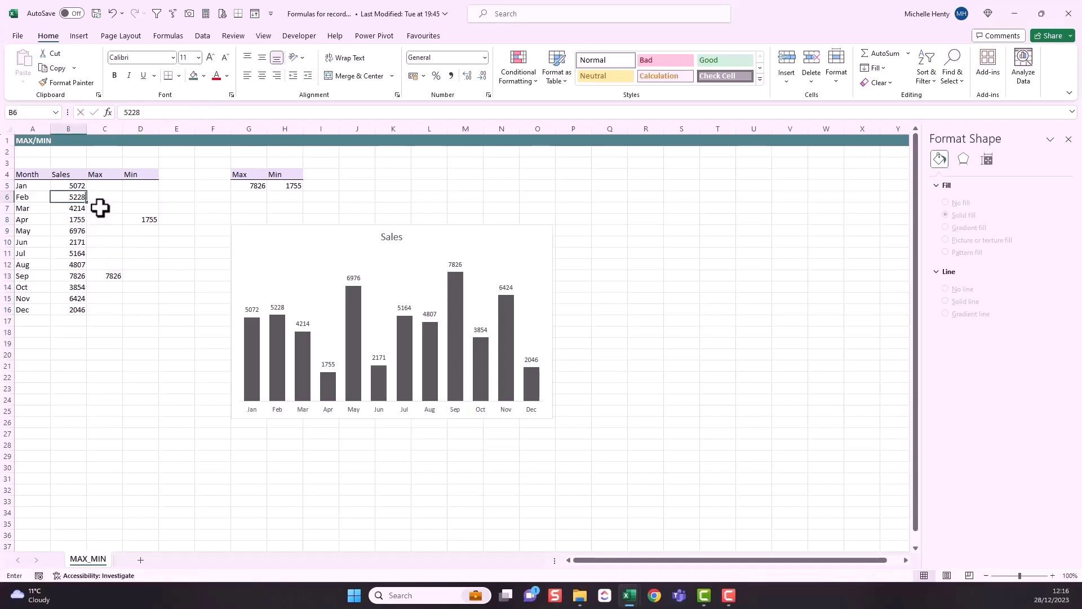
text(200)
key(Return)
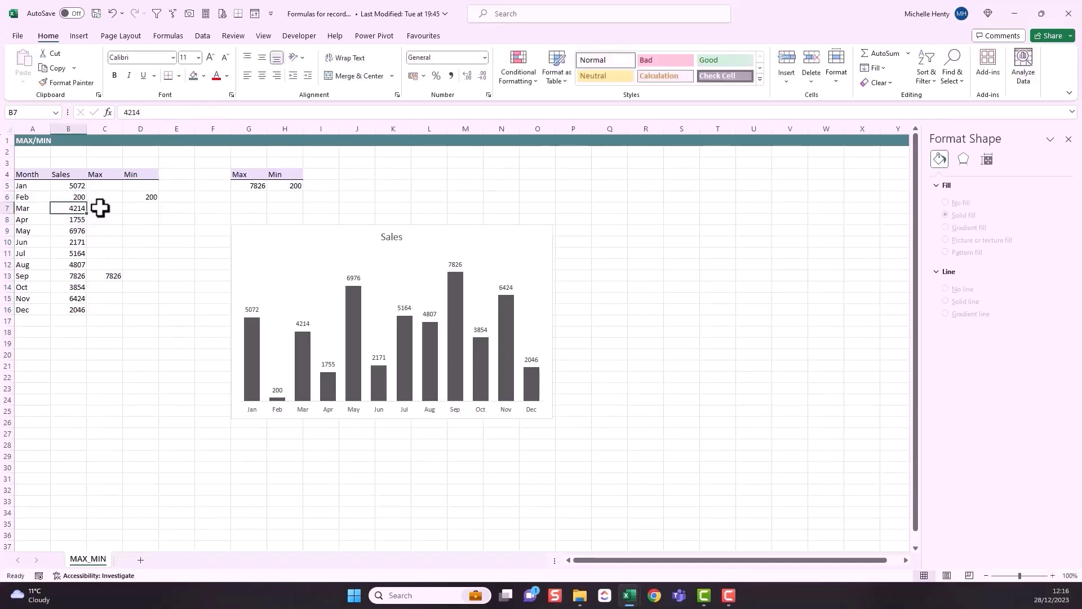
key(ctrl+z)
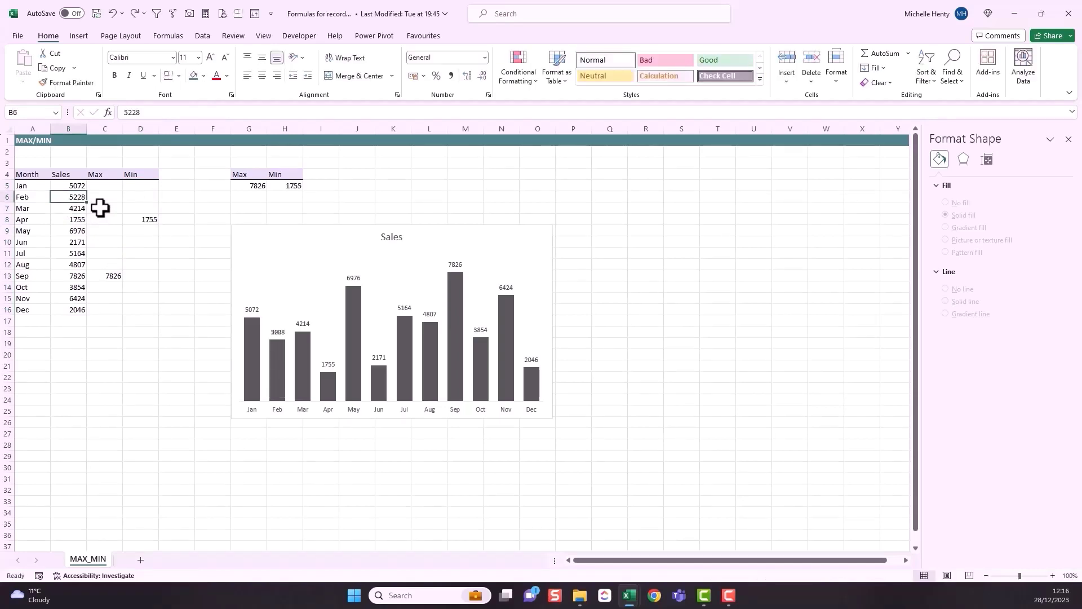
- Add a data series to the Sales chart with its name from C4 (Max) and its values from C5:C16
click(110, 187)
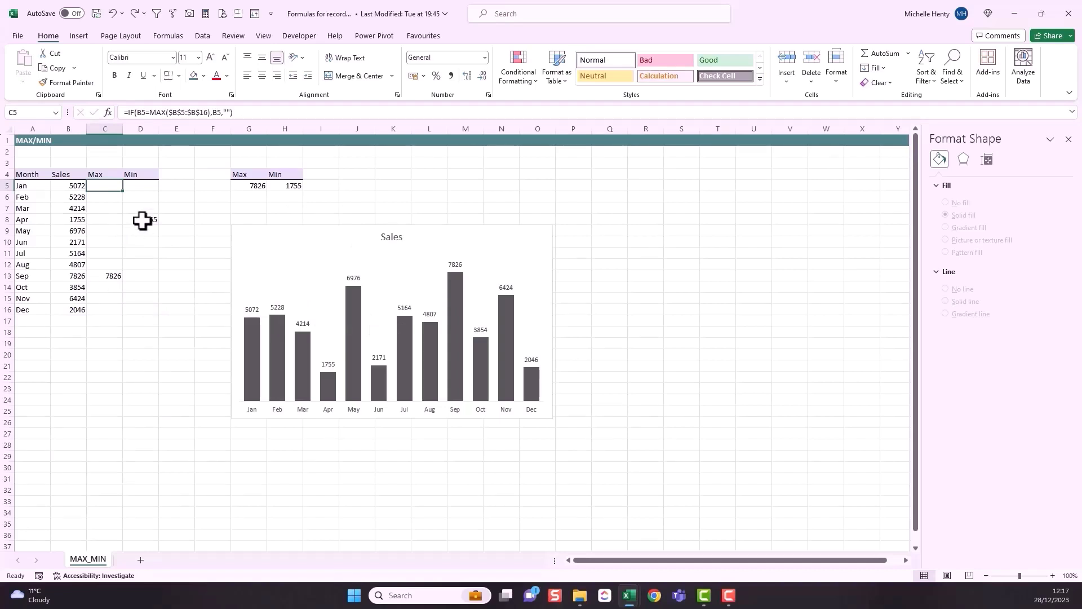
click(309, 237)
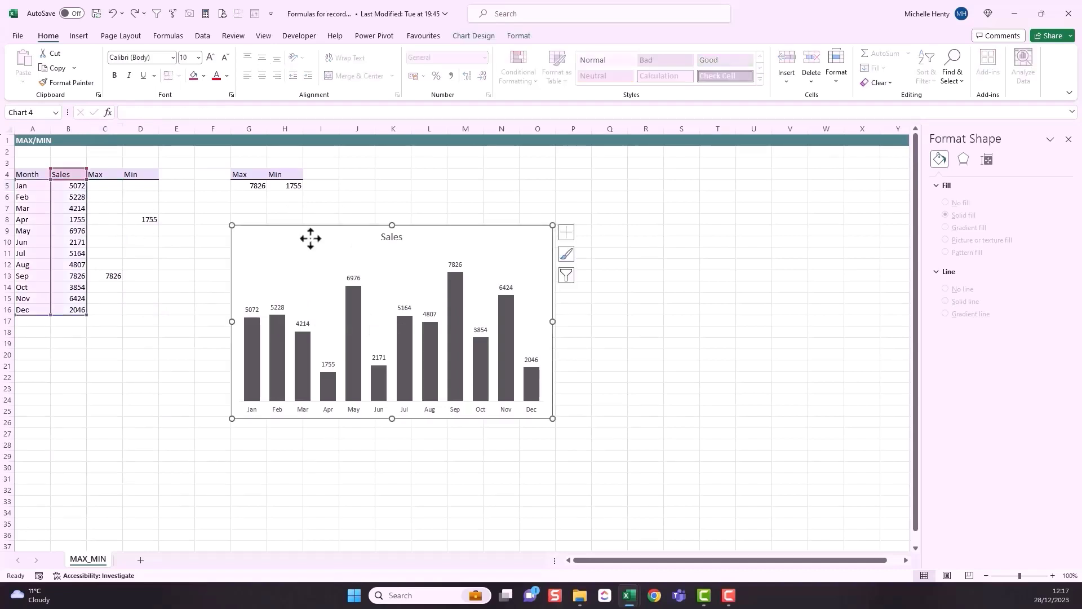
click(484, 37)
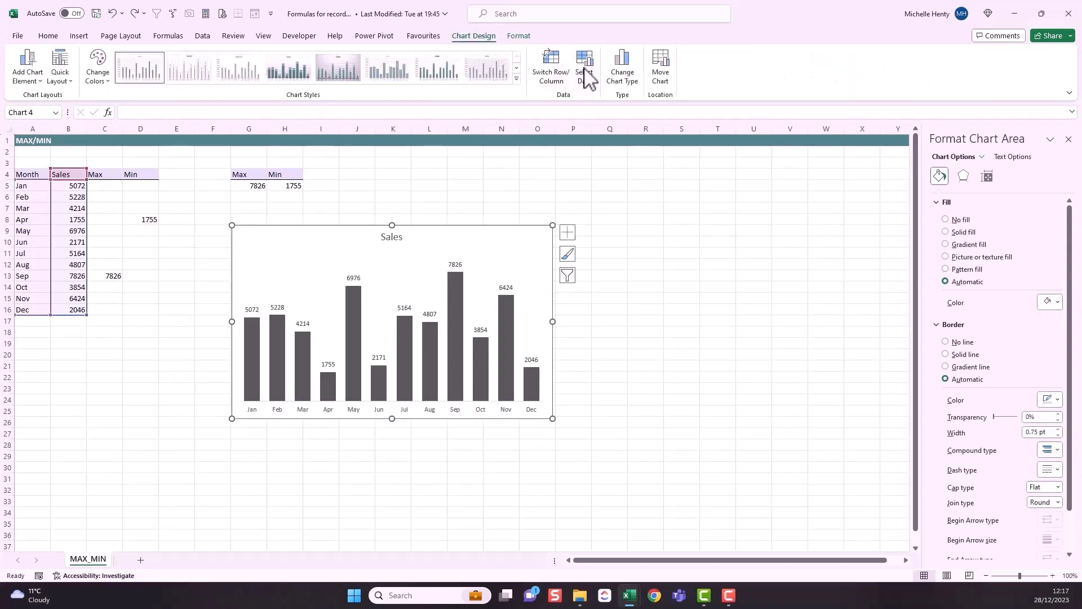
click(586, 73)
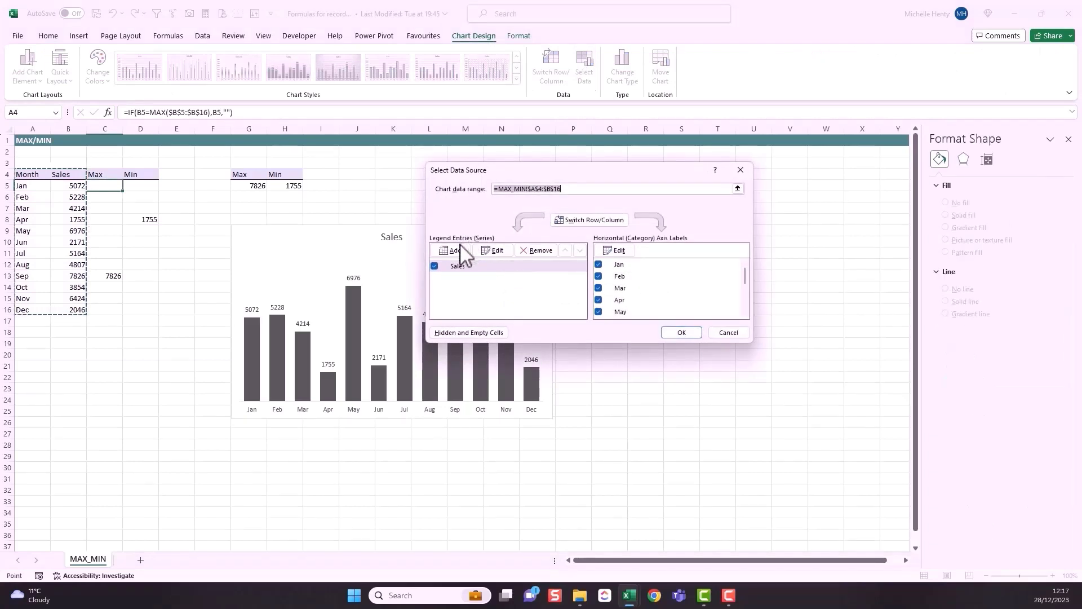
click(454, 251)
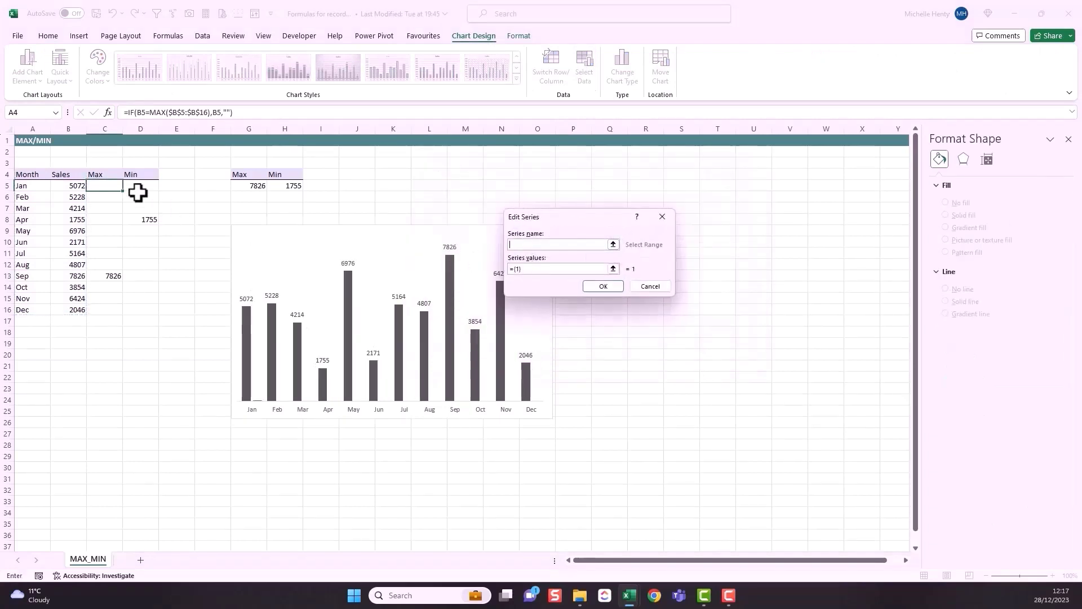
click(99, 174)
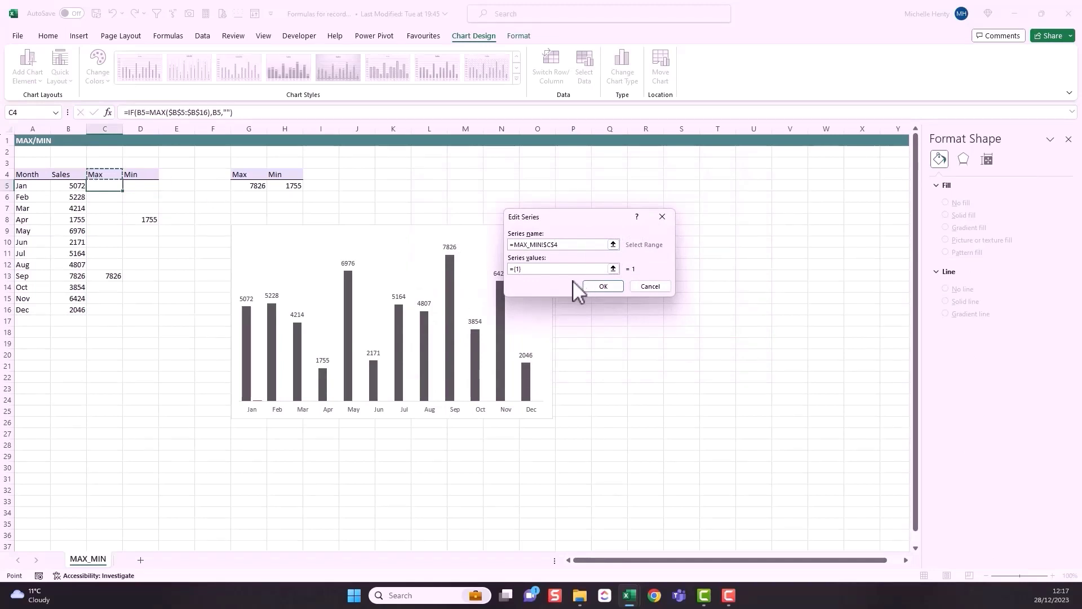
drag(532, 270, 502, 280)
key(BackSpace)
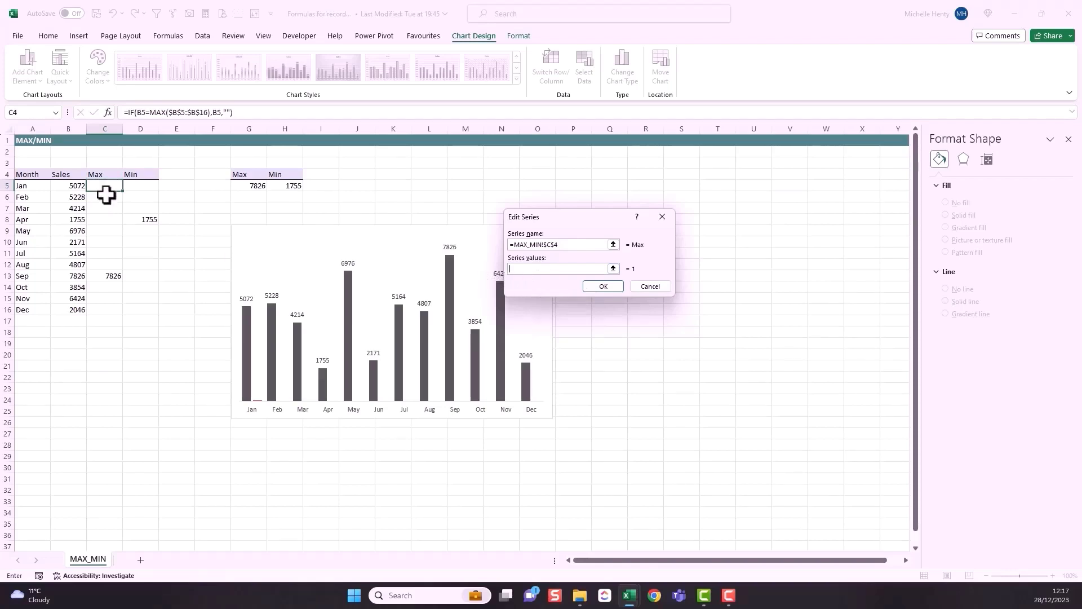
drag(106, 186, 102, 305)
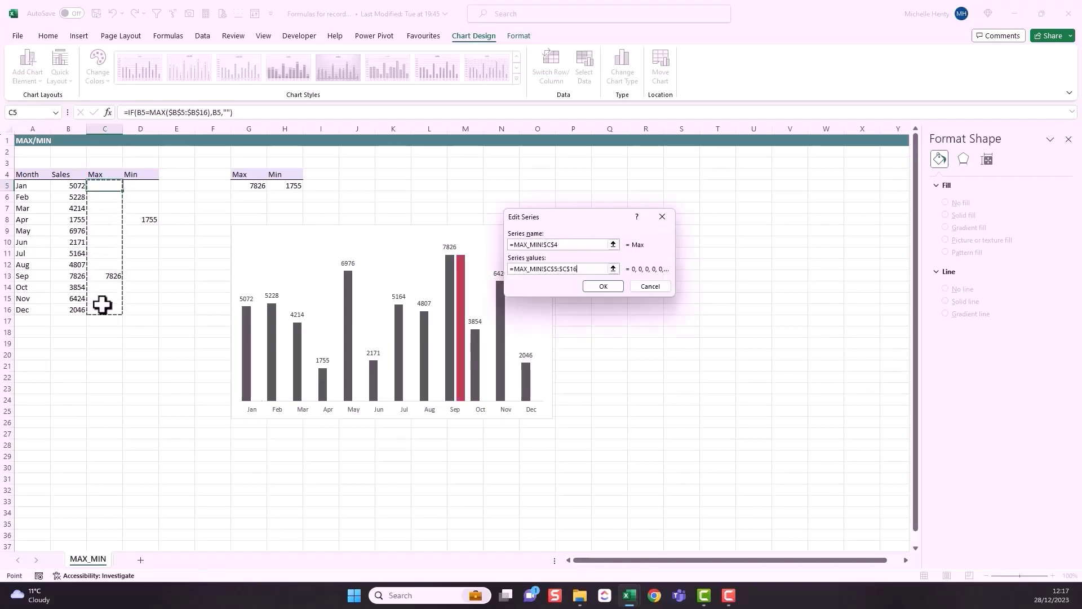
click(612, 286)
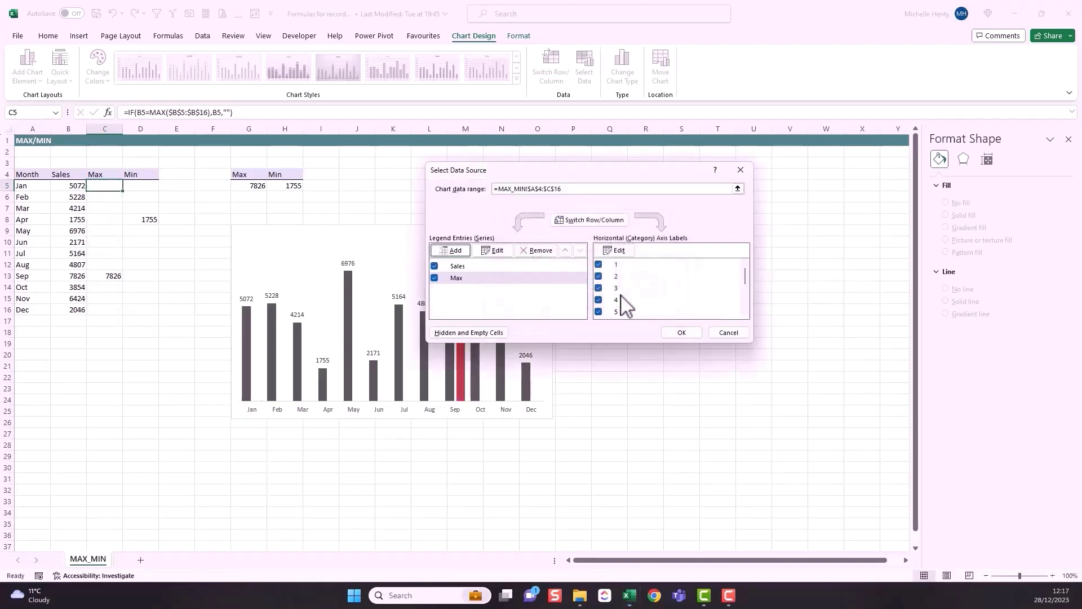
- Add another chart series with its name from D4 (Min) and values from D5:D16, and apply the data source changes
click(457, 255)
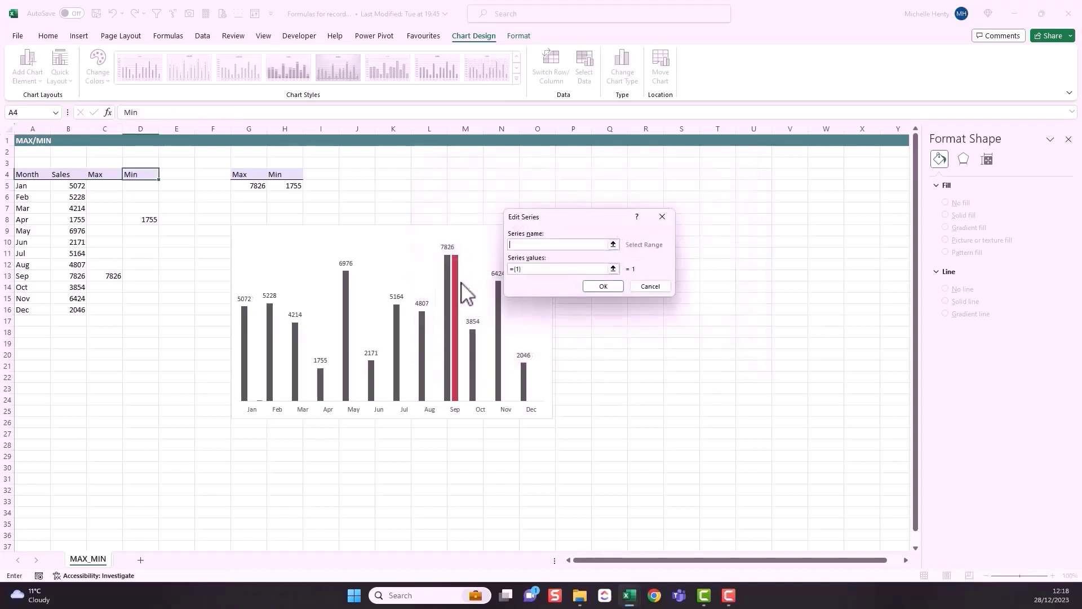
click(142, 174)
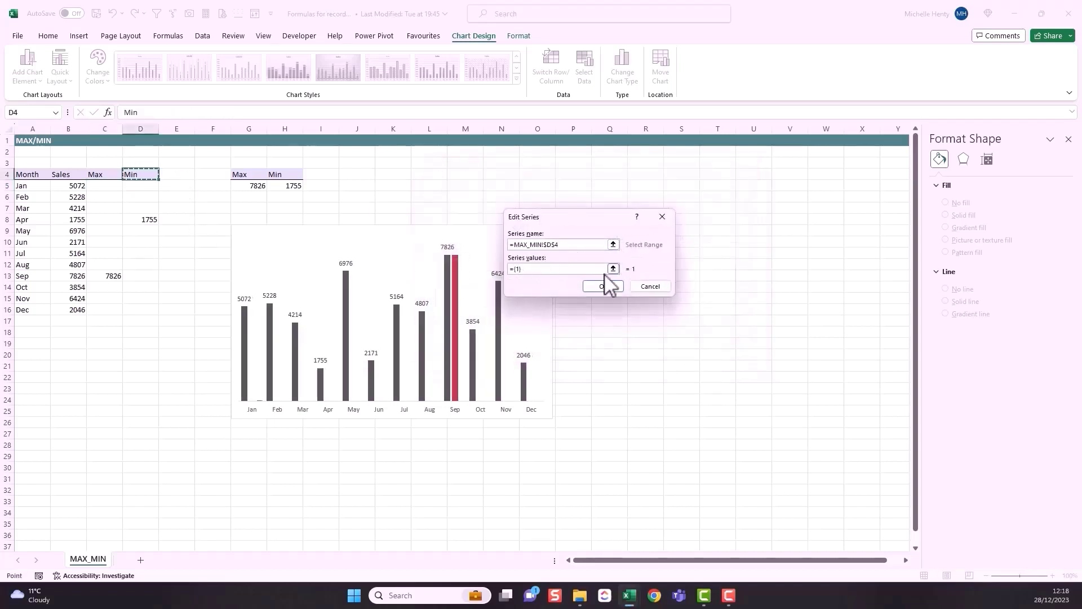
click(541, 270)
drag(542, 269, 485, 267)
key(Delete)
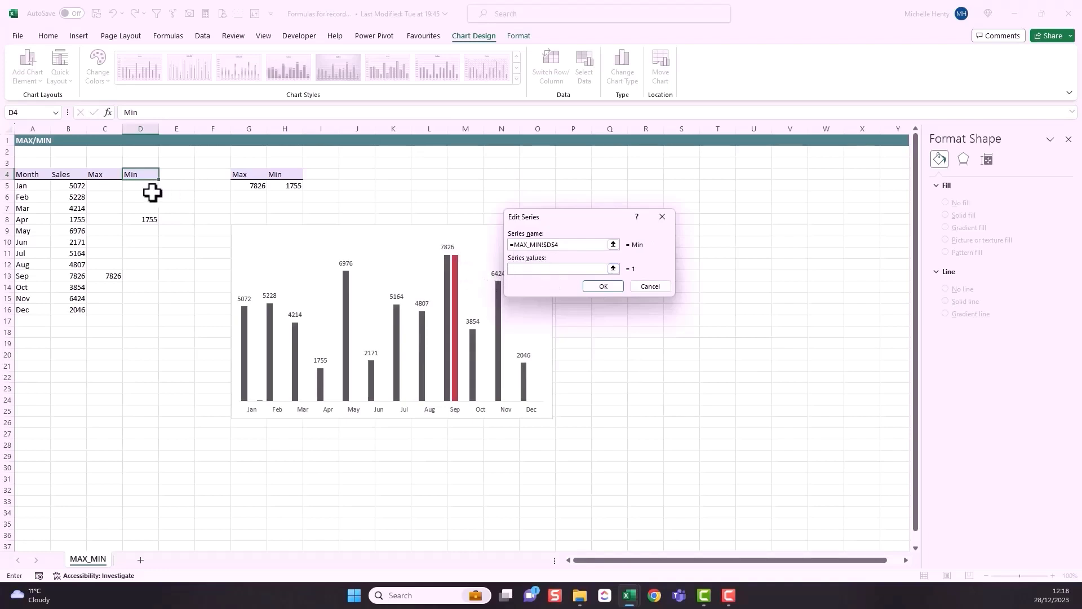
drag(148, 189, 143, 312)
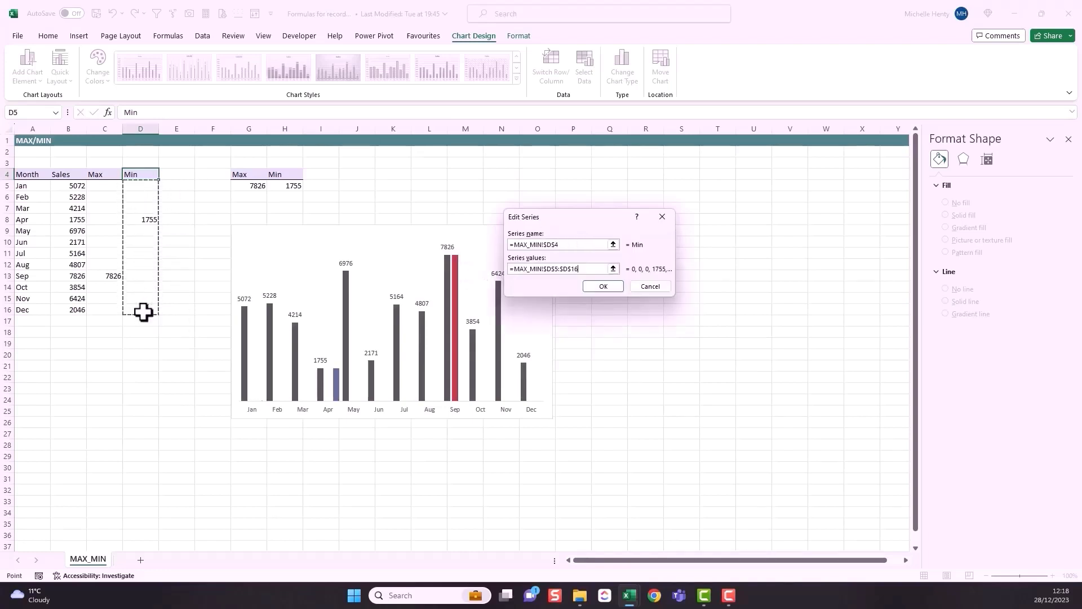
click(620, 285)
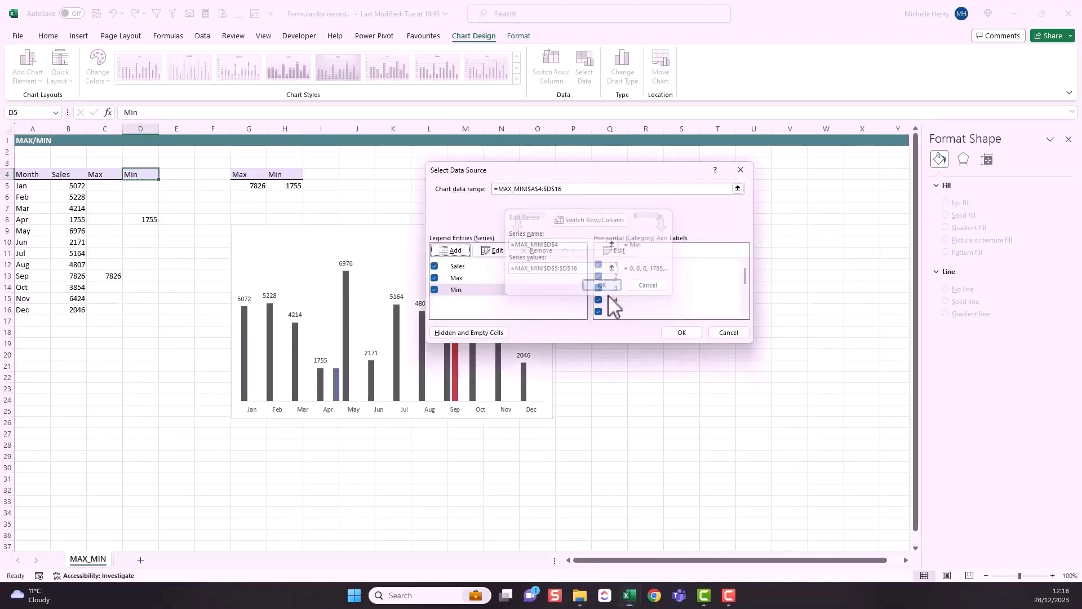
click(690, 334)
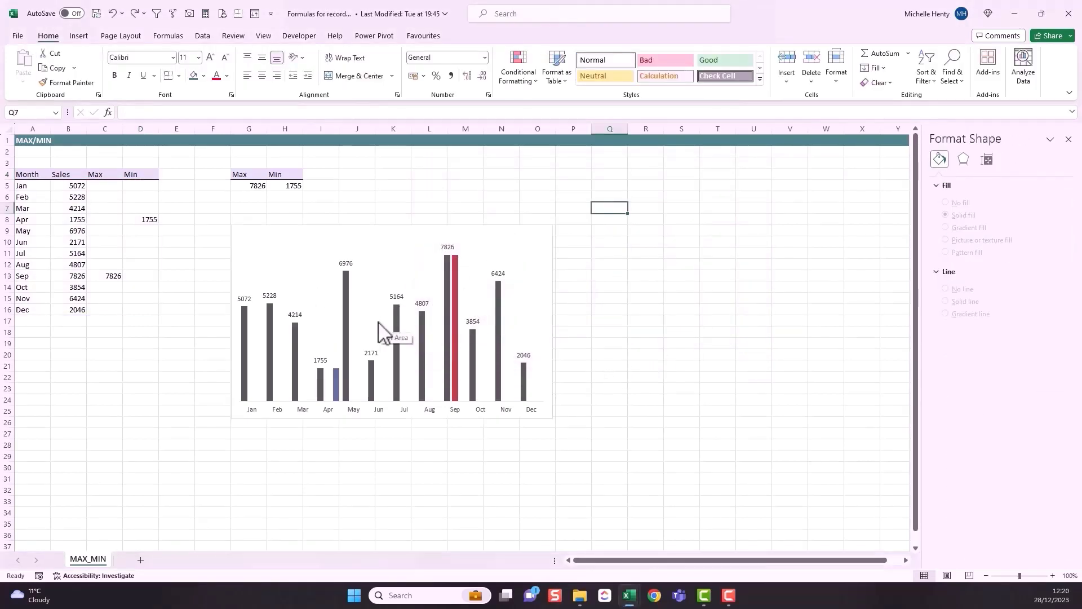
- Set the series overlap of the chart's Sales columns to 100%
click(289, 231)
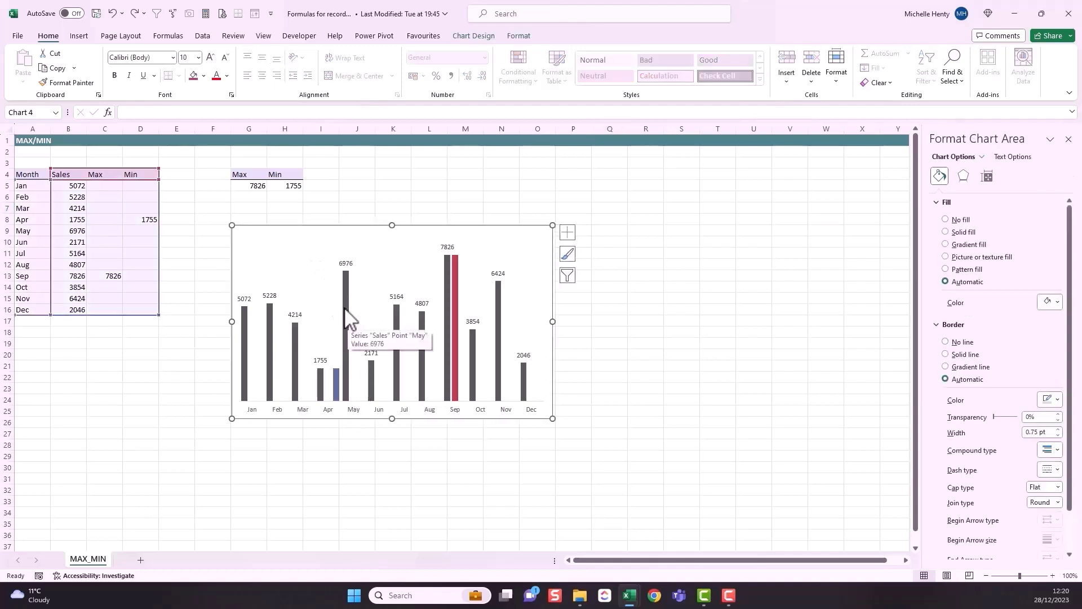
click(496, 310)
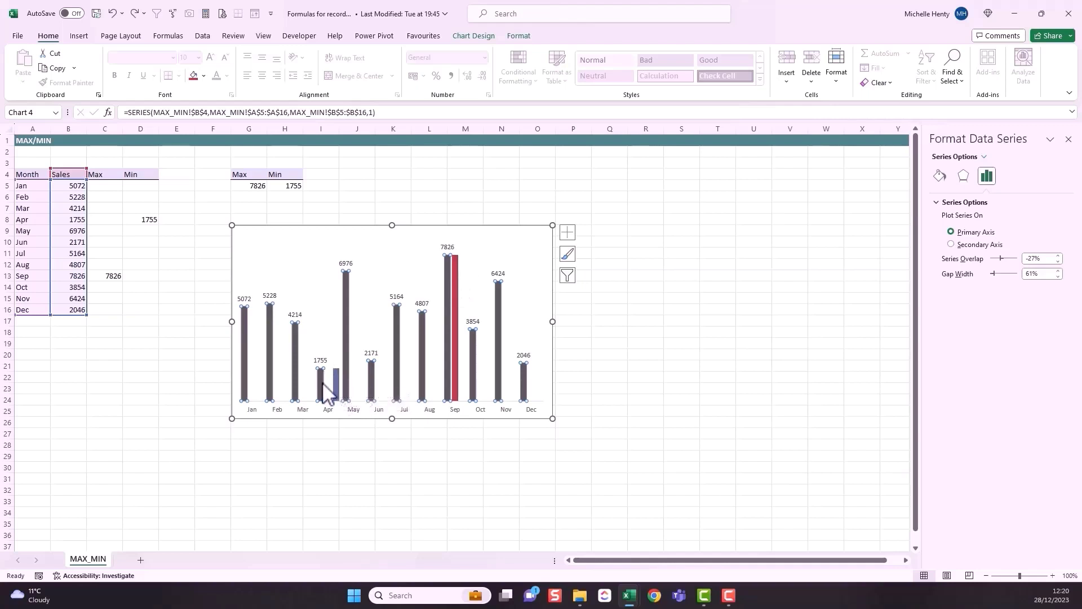
click(1023, 259)
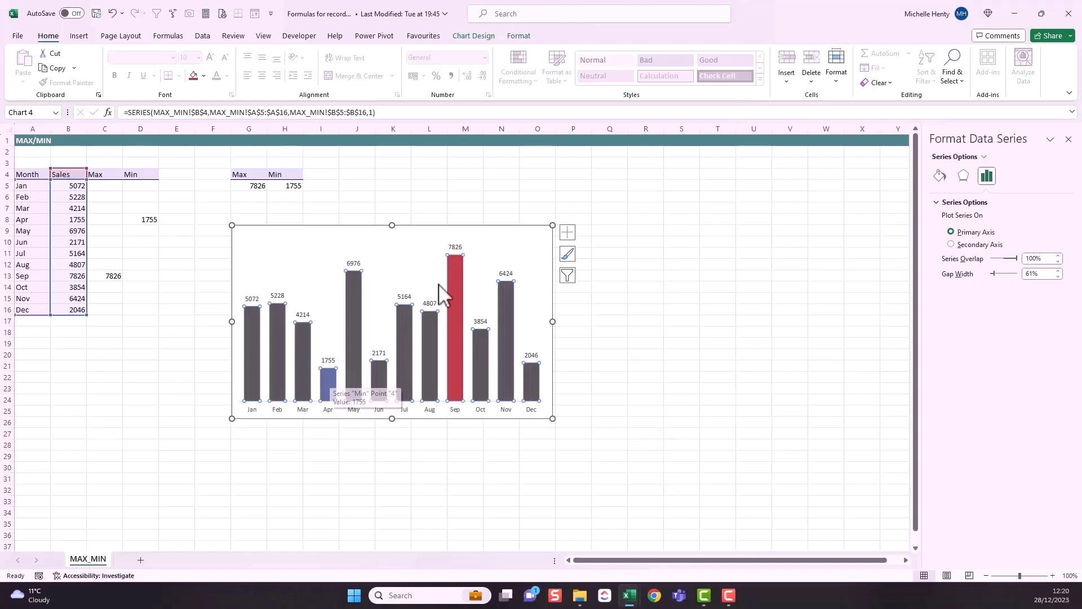
- Give the chart's Max series a solid muted teal theme fill with no border line
mouse_move(454, 273)
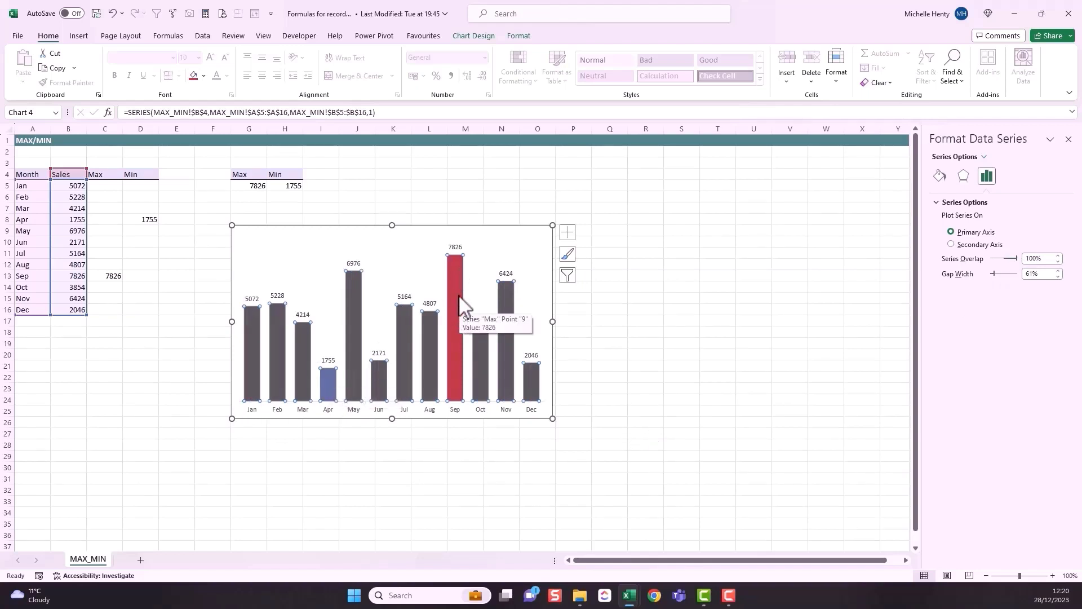
click(519, 36)
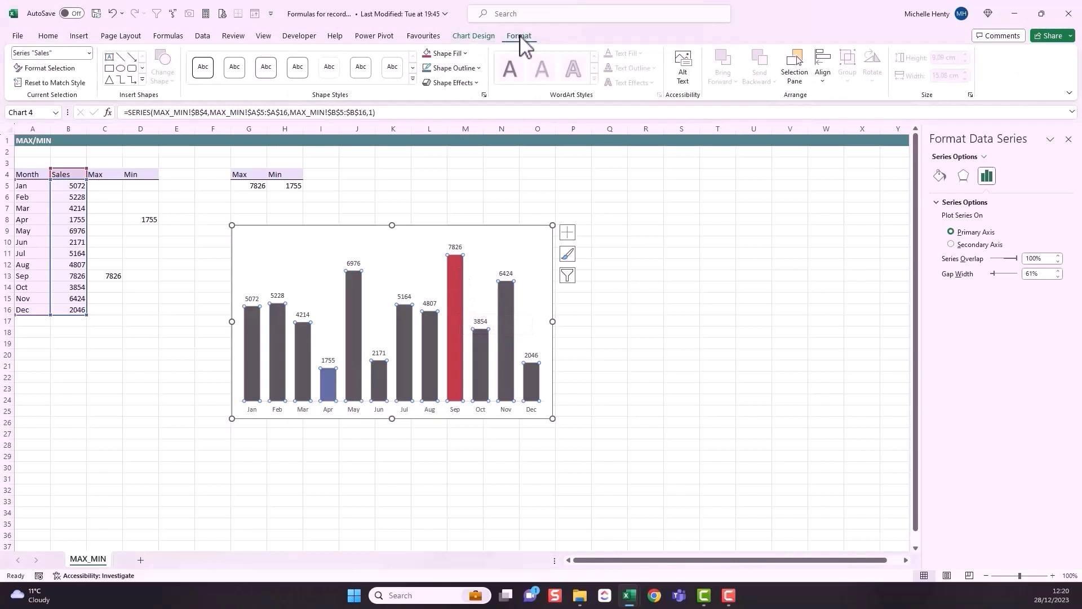
click(88, 52)
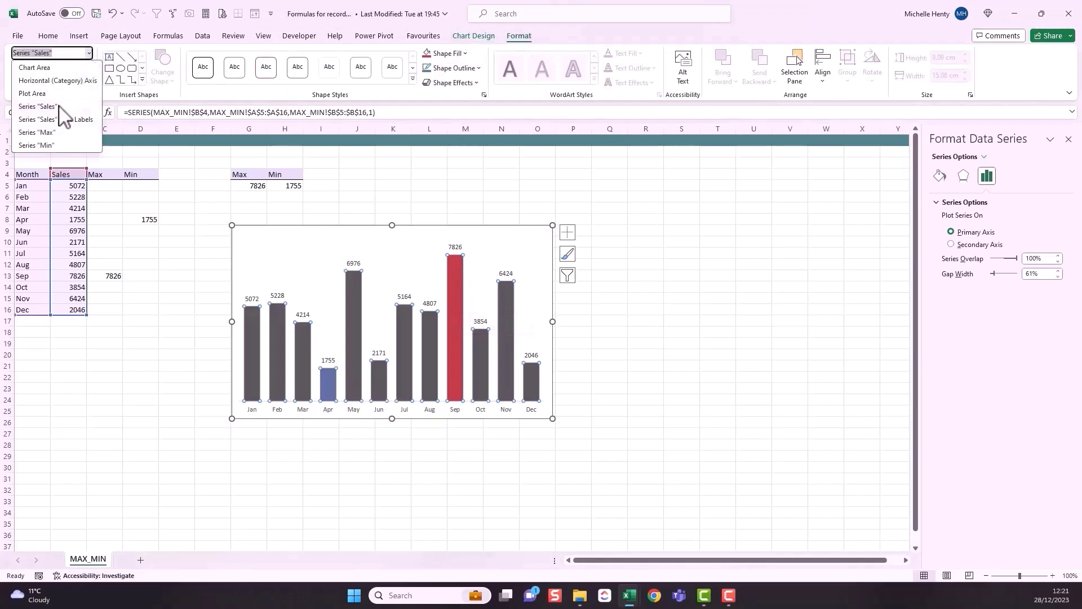
click(44, 133)
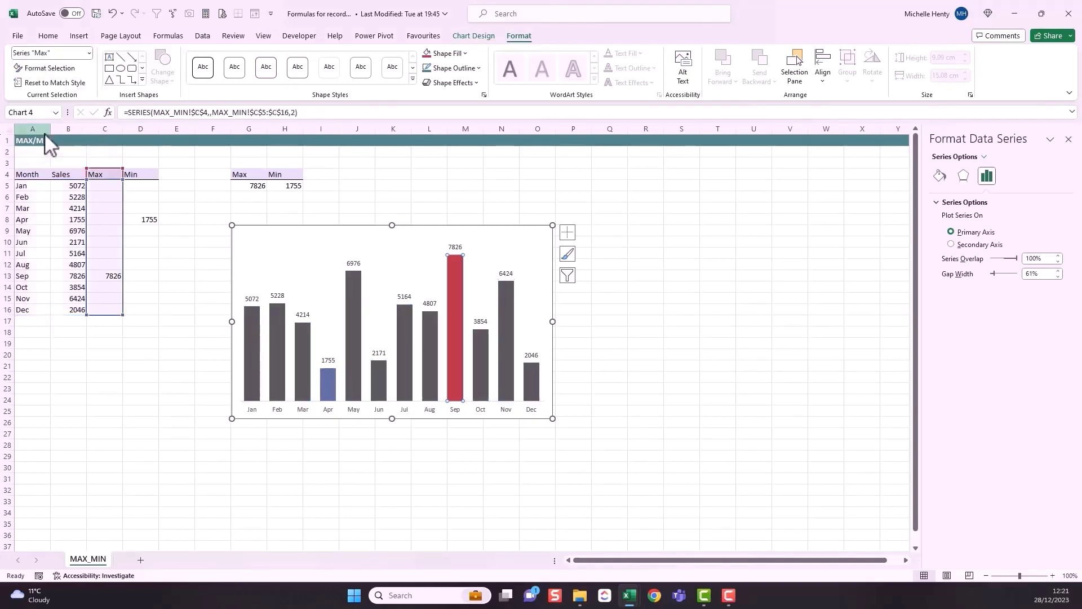
click(940, 176)
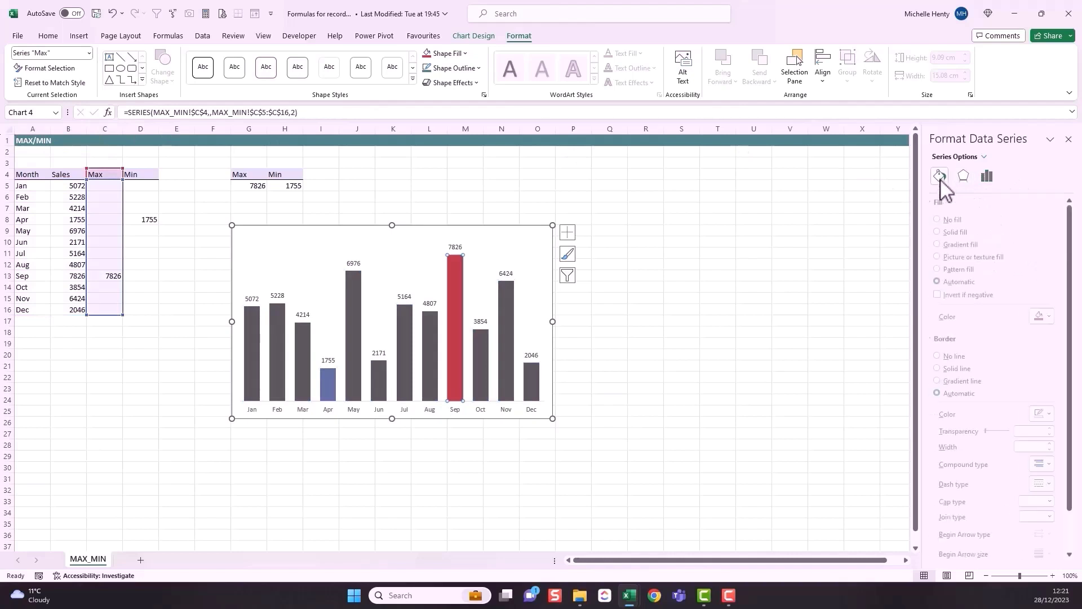
click(1052, 316)
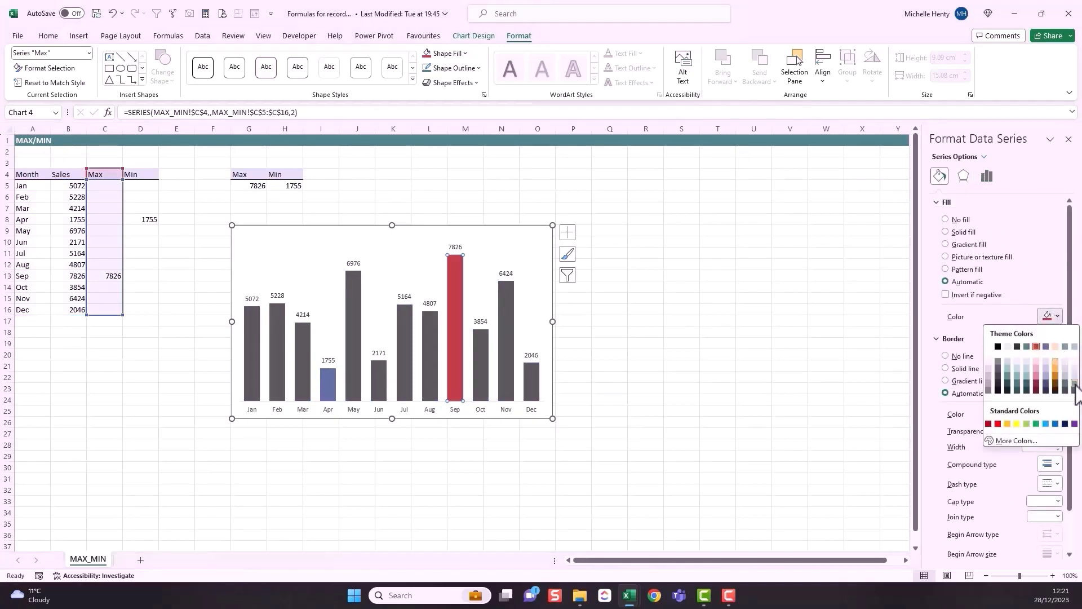
click(1065, 347)
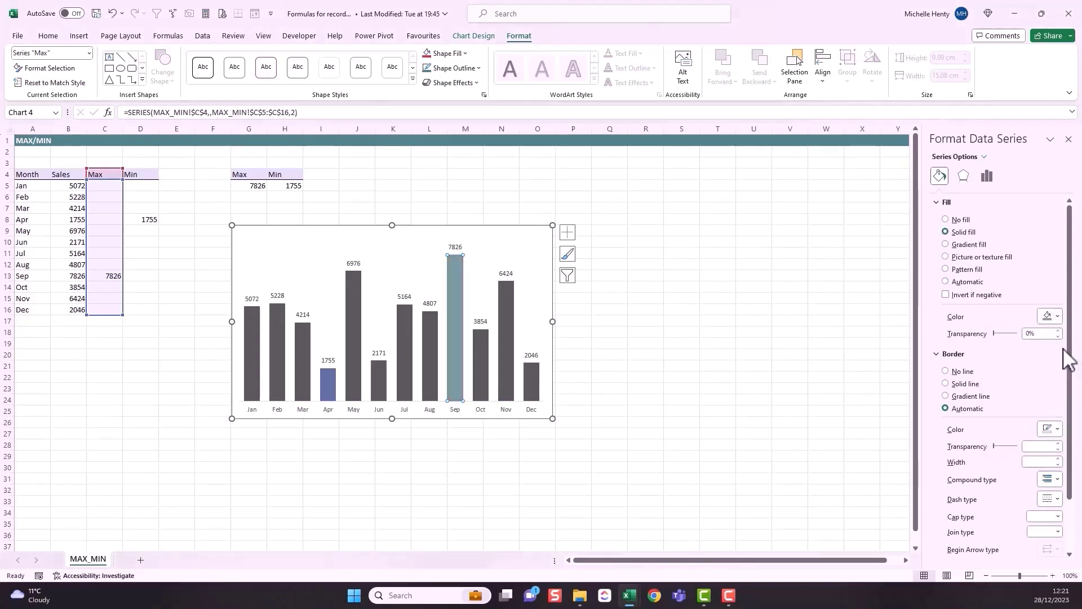
click(947, 371)
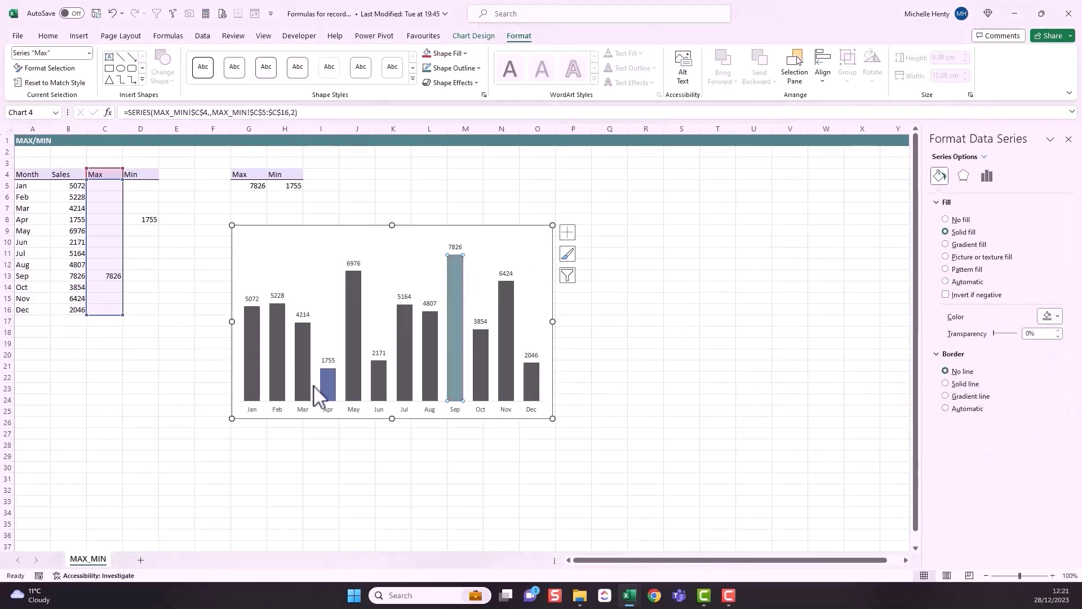
- Give the chart's Min series a solid red theme fill with no border line
click(88, 53)
click(49, 145)
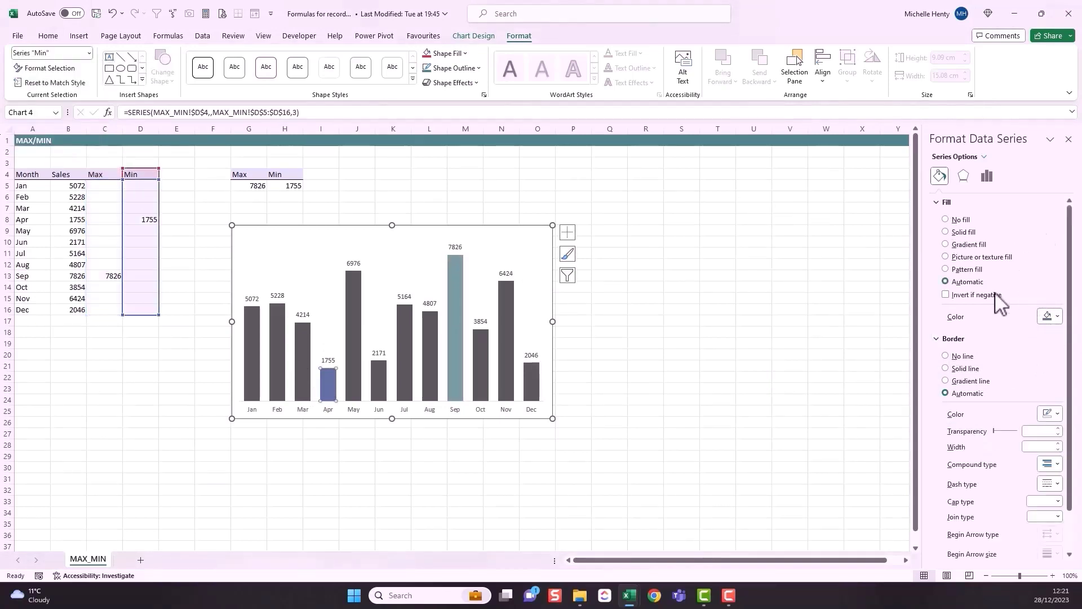
click(1050, 316)
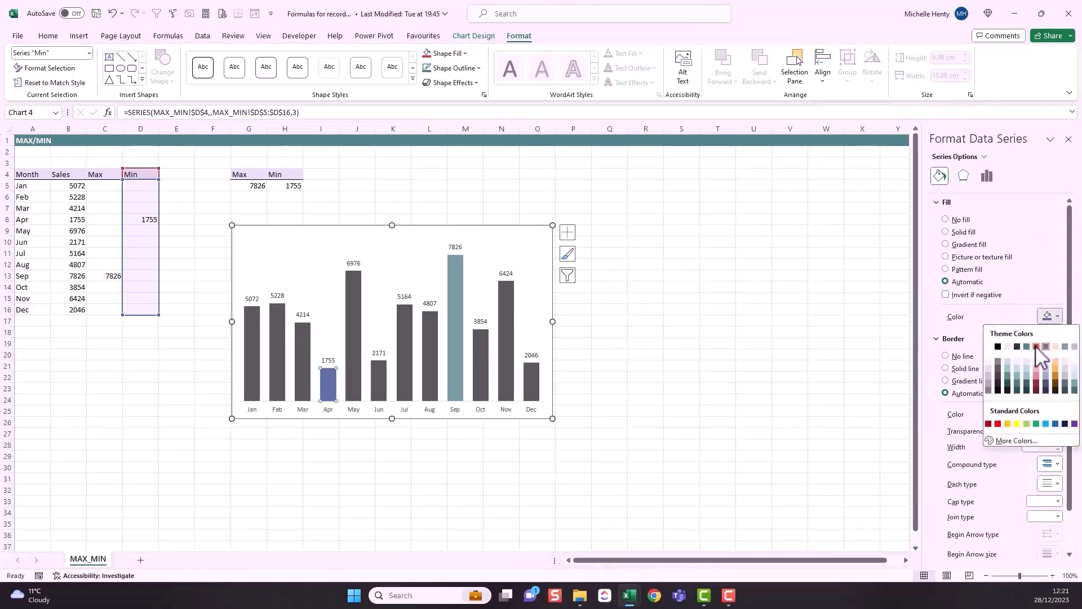
click(1036, 361)
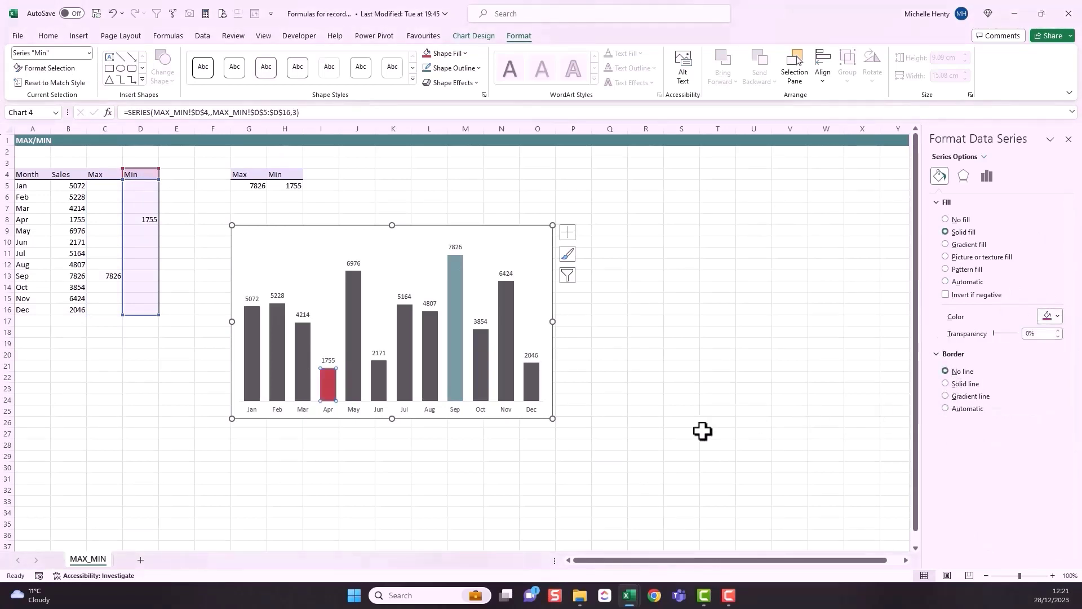
key(Escape)
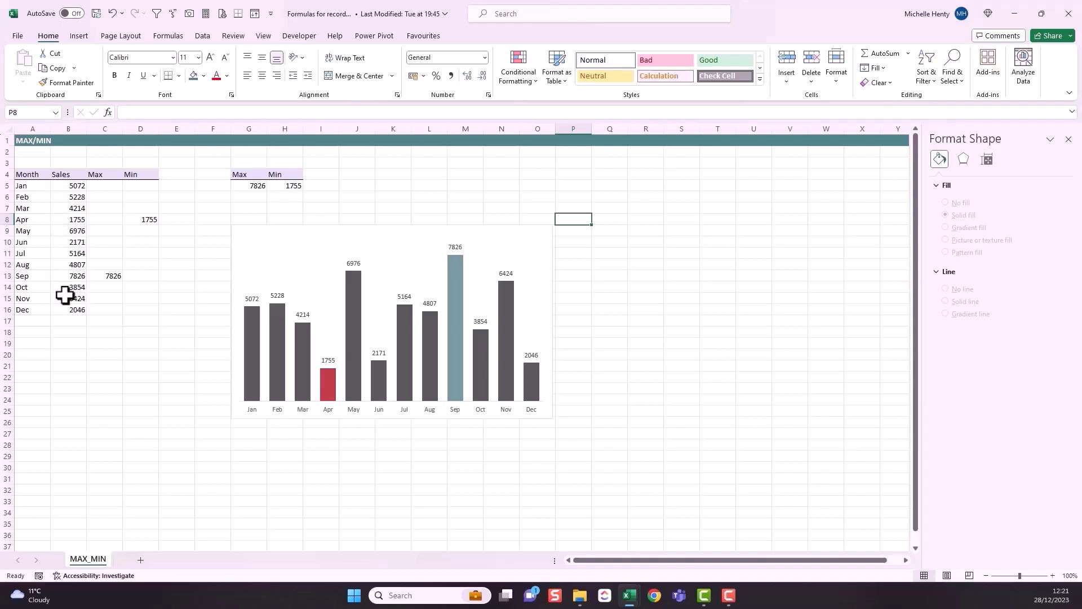
- Test the highlighting by setting January's sales in B5 to 8000 and November's in B15 to 1000
click(69, 185)
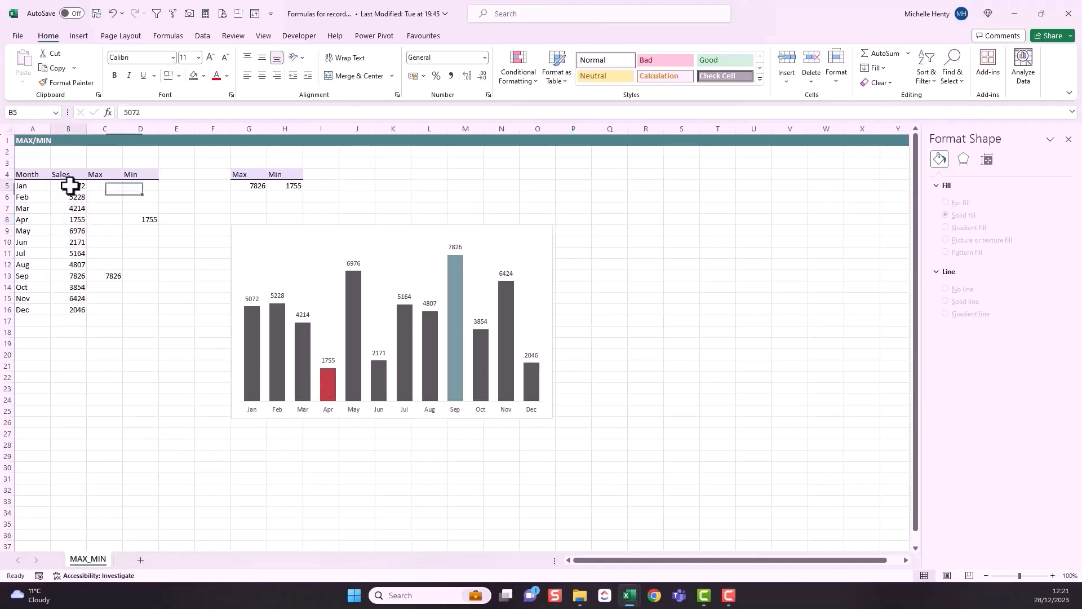
text(800)
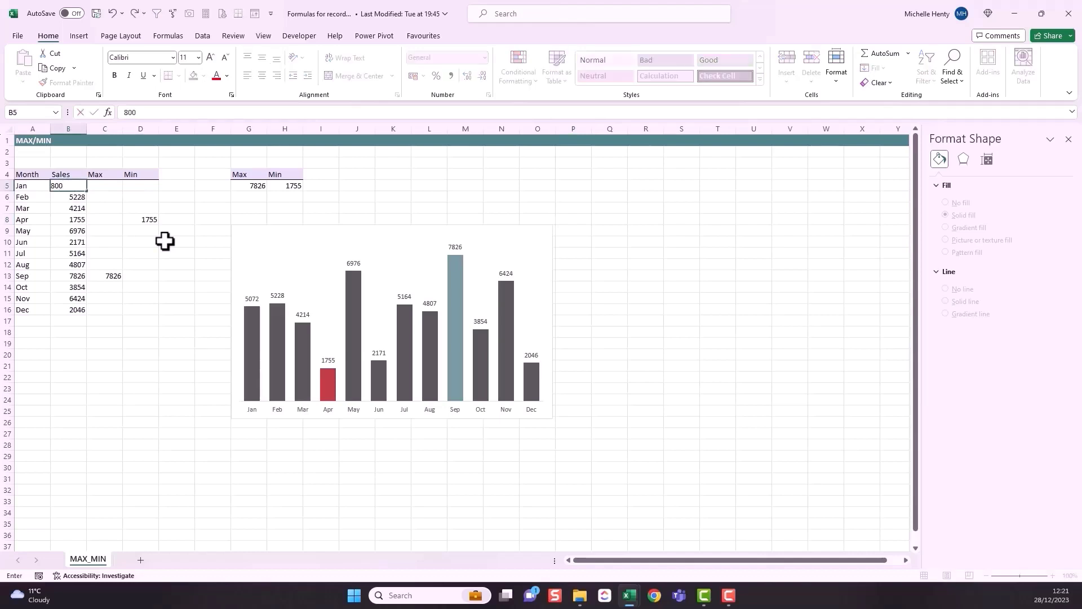
text(0)
key(Return)
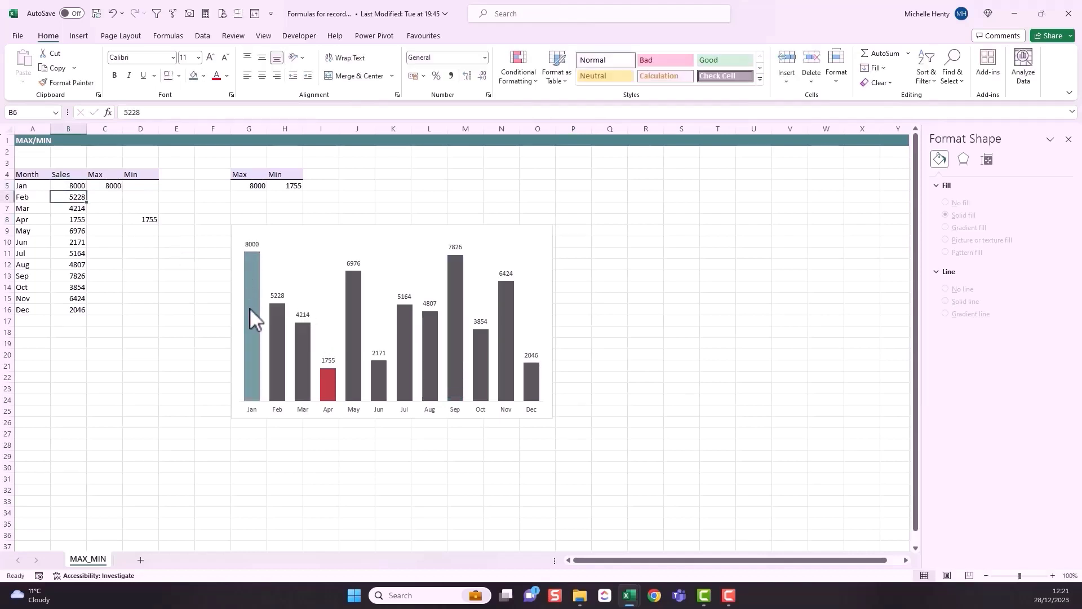
click(73, 301)
text(1000)
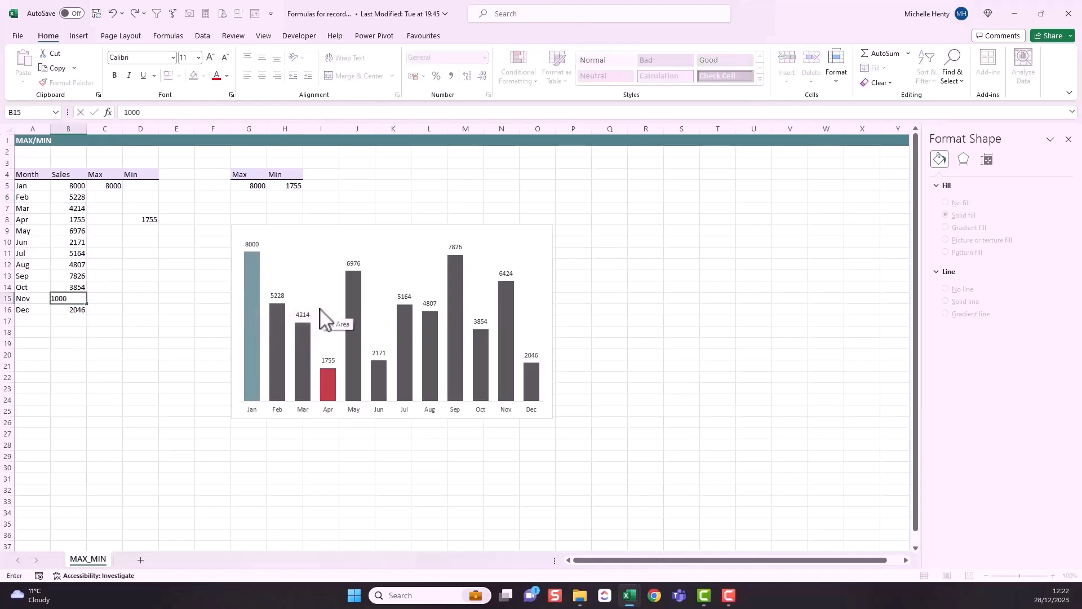
key(Return)
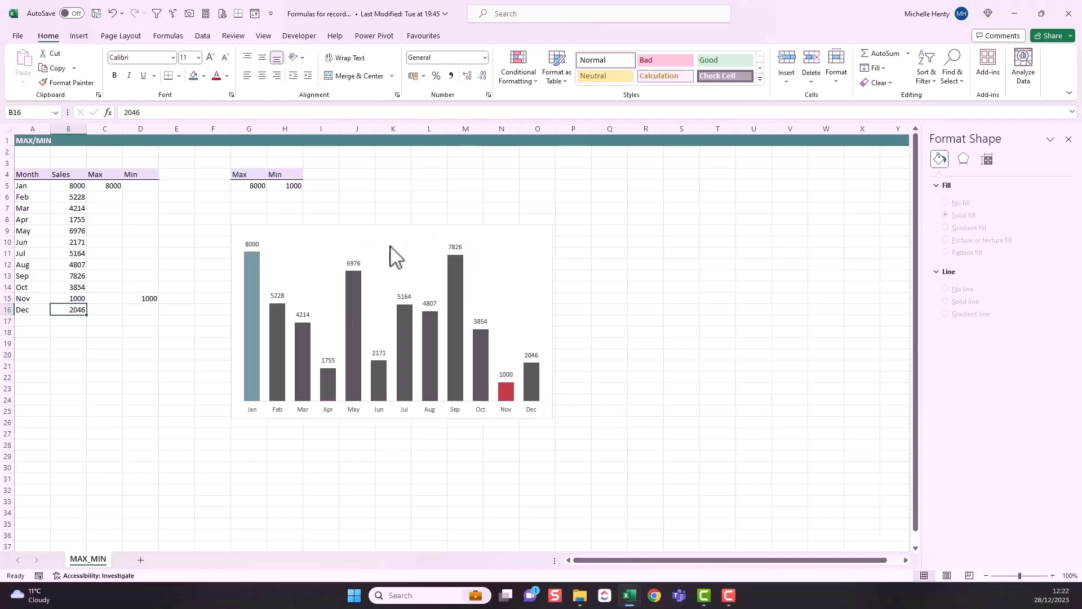
- Remove the outline around the chart area
click(392, 231)
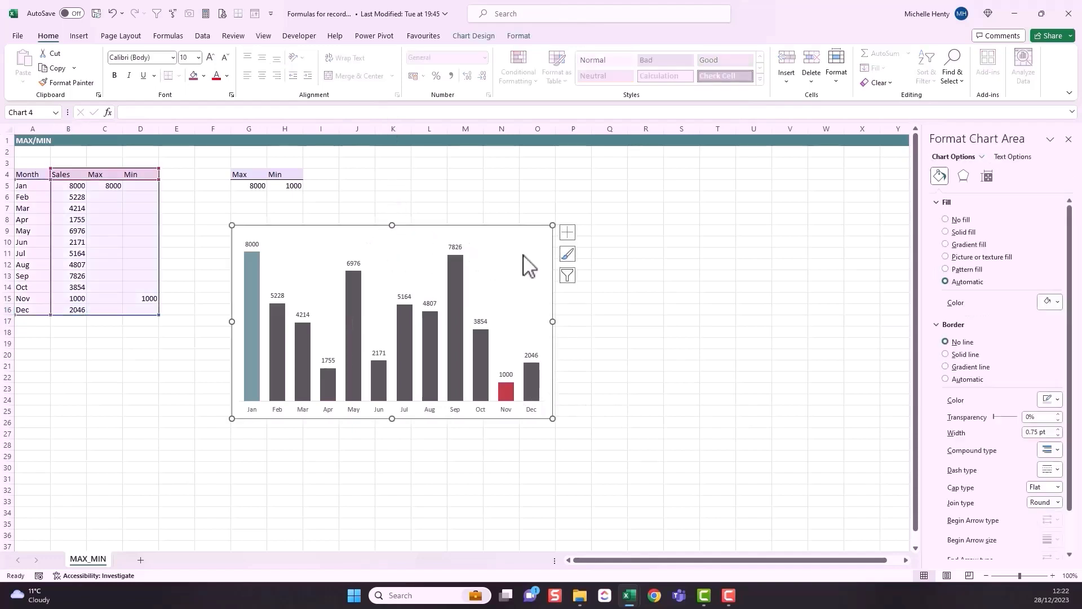
click(518, 36)
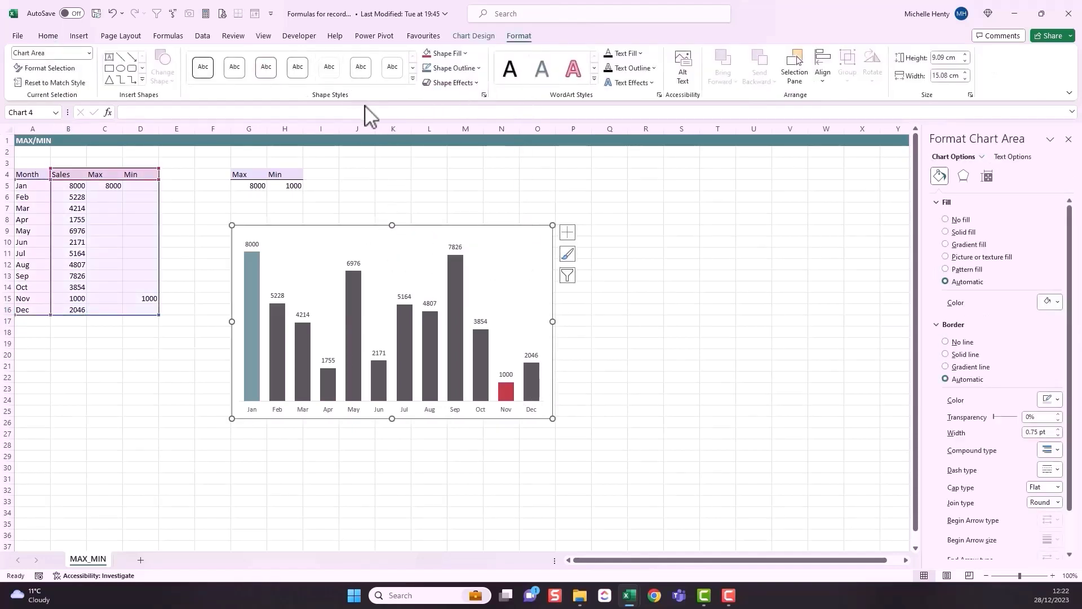
click(479, 68)
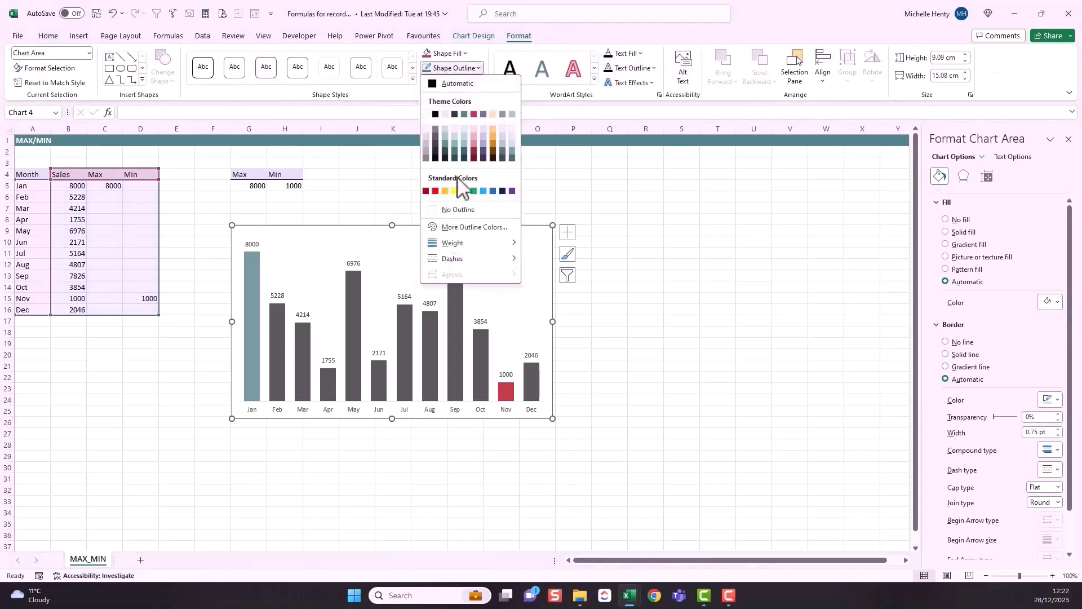
click(451, 210)
key(Escape)
- Turn off the gridlines on the MAX_MIN worksheet
key(ctrl+a)
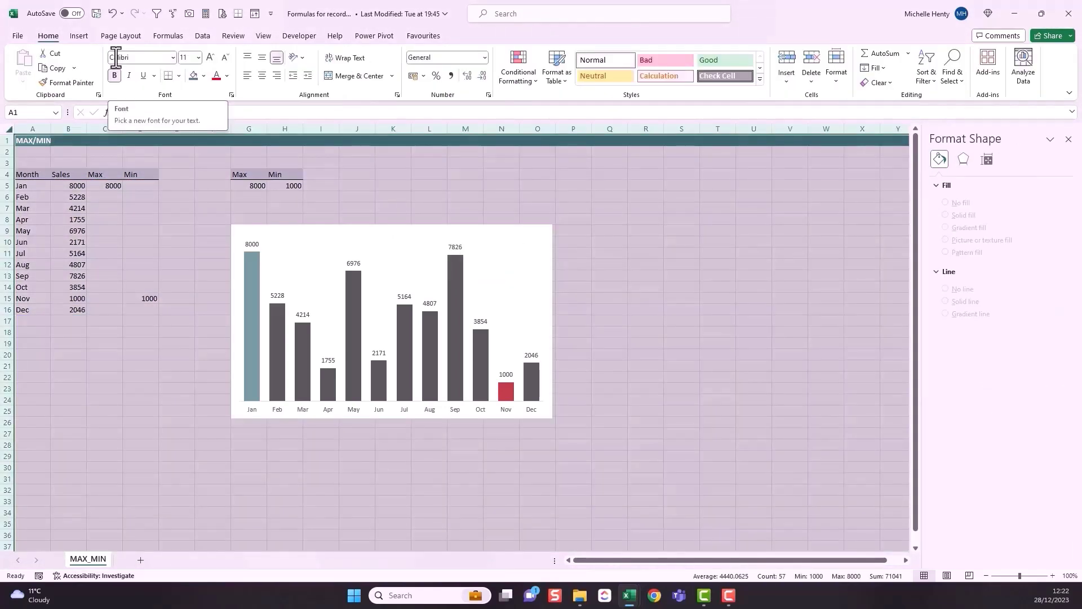
click(263, 37)
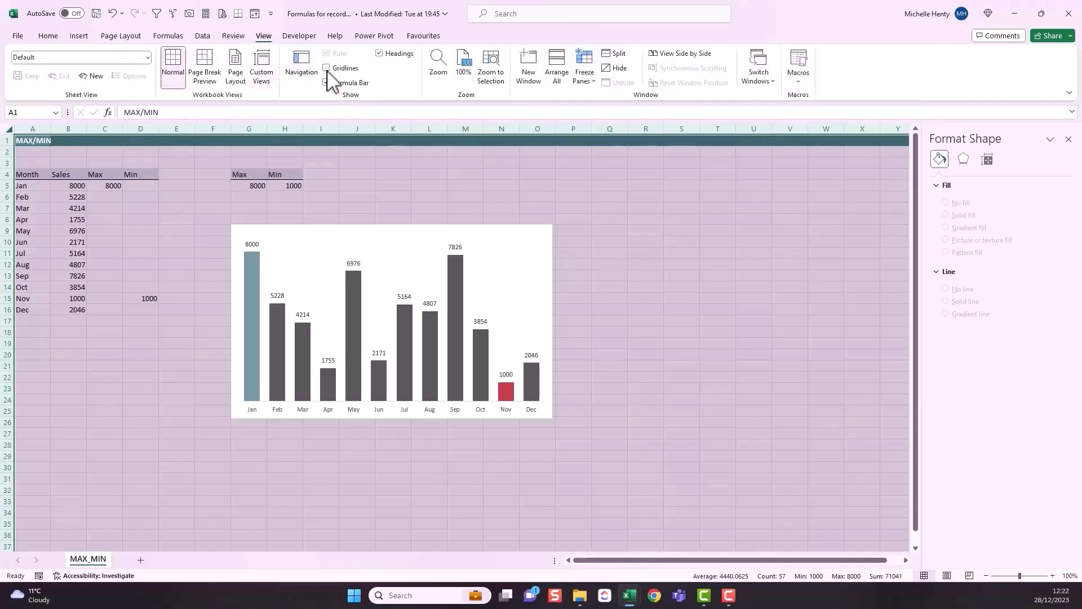
click(697, 230)
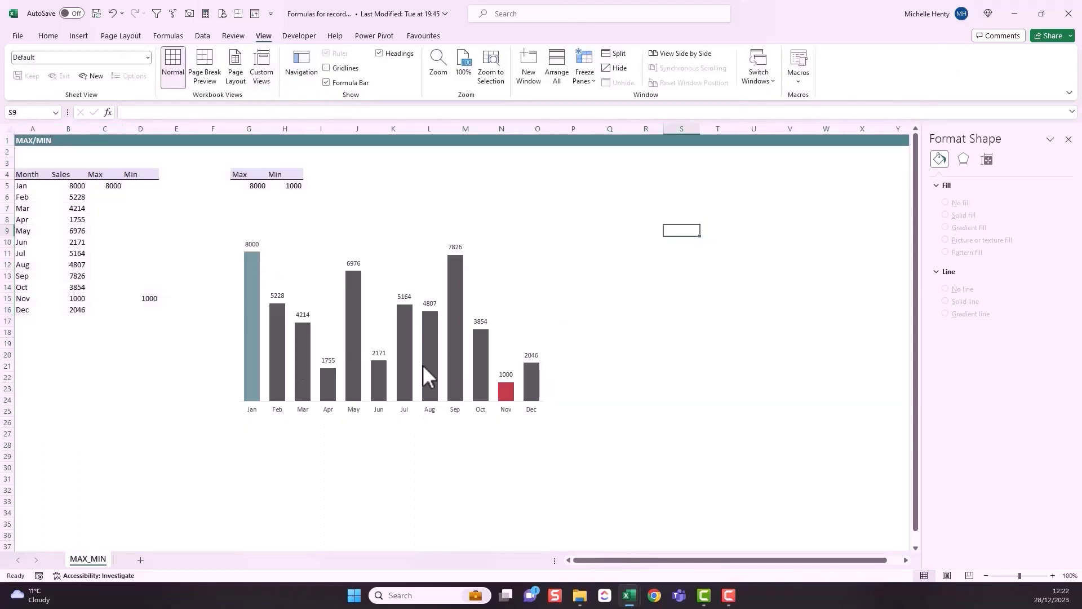
- Enter Sales 2023 in cell C2 and add a chart title above the chart
click(105, 152)
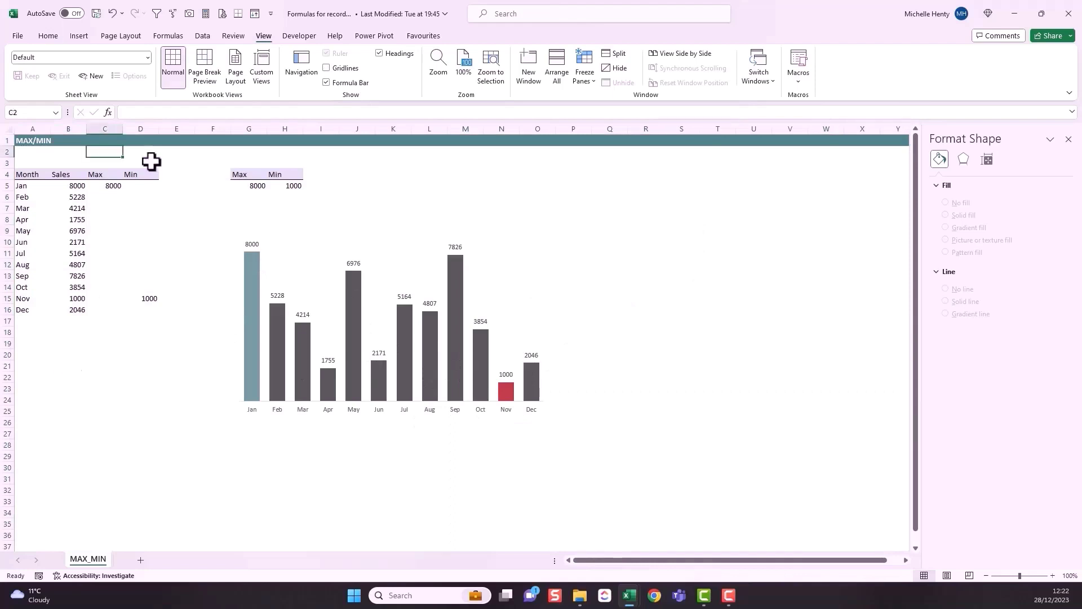
text(Sales 2023)
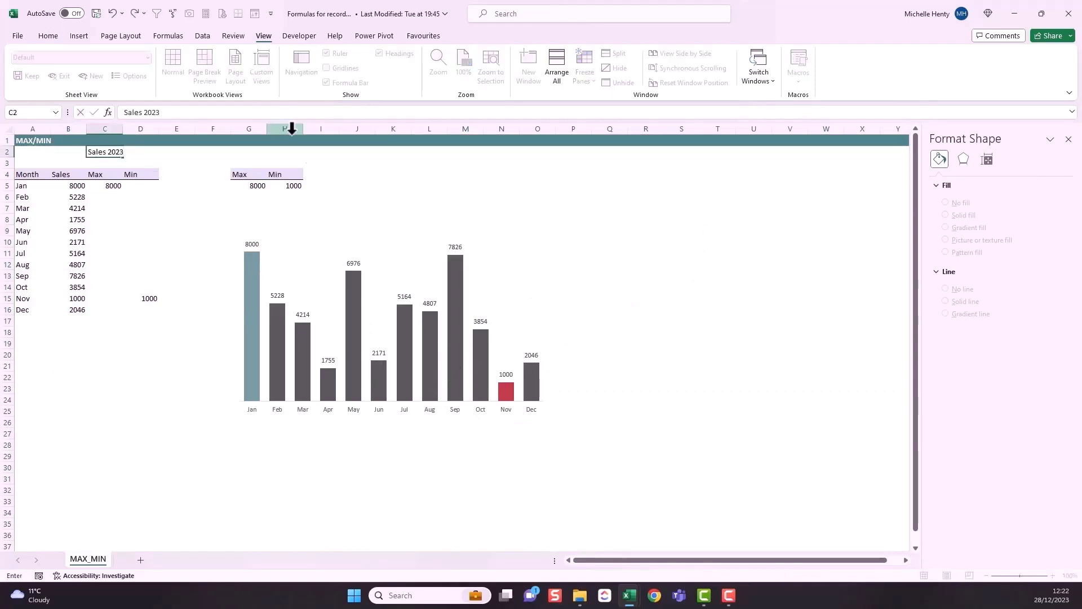
click(372, 237)
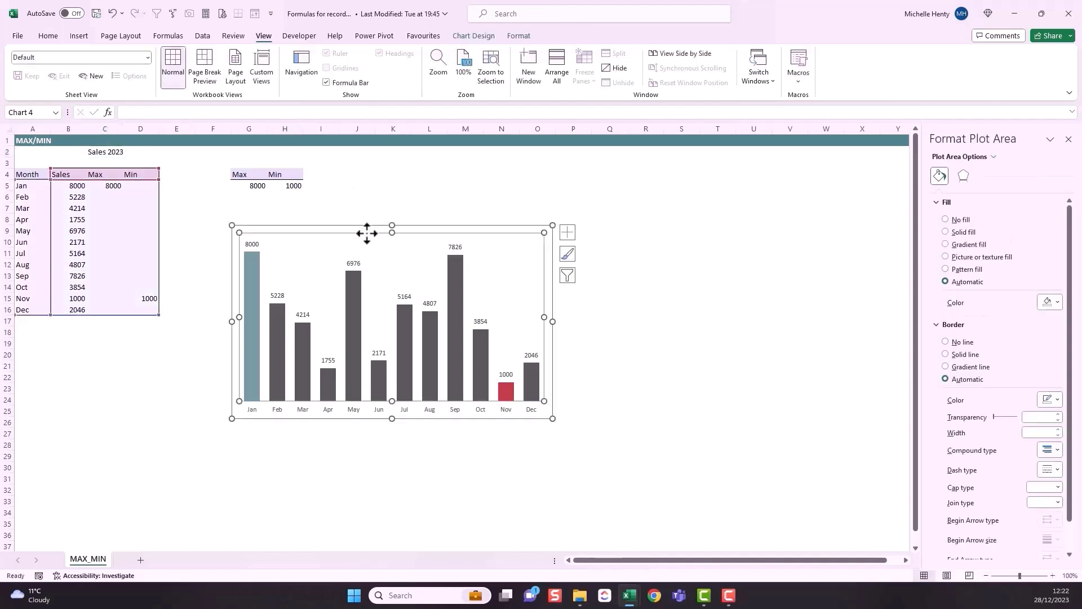
click(473, 35)
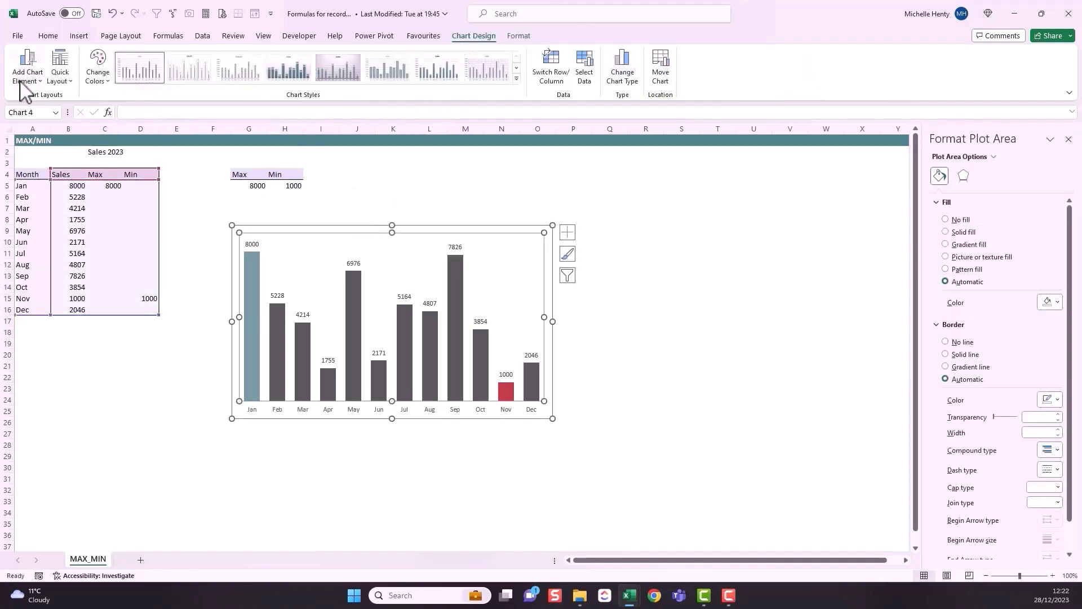
click(26, 73)
mouse_move(49, 130)
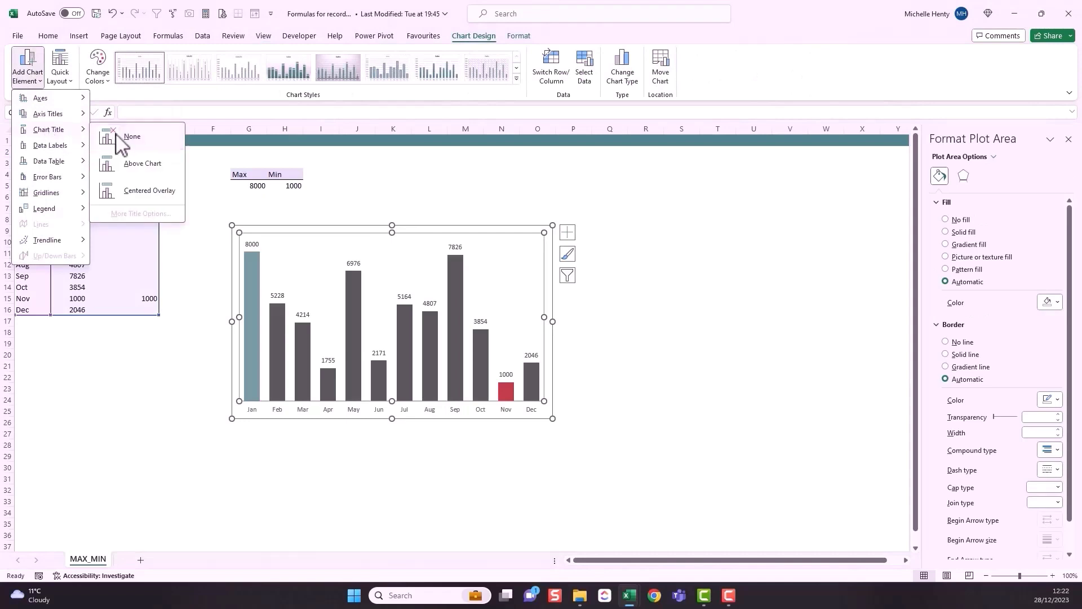
click(144, 164)
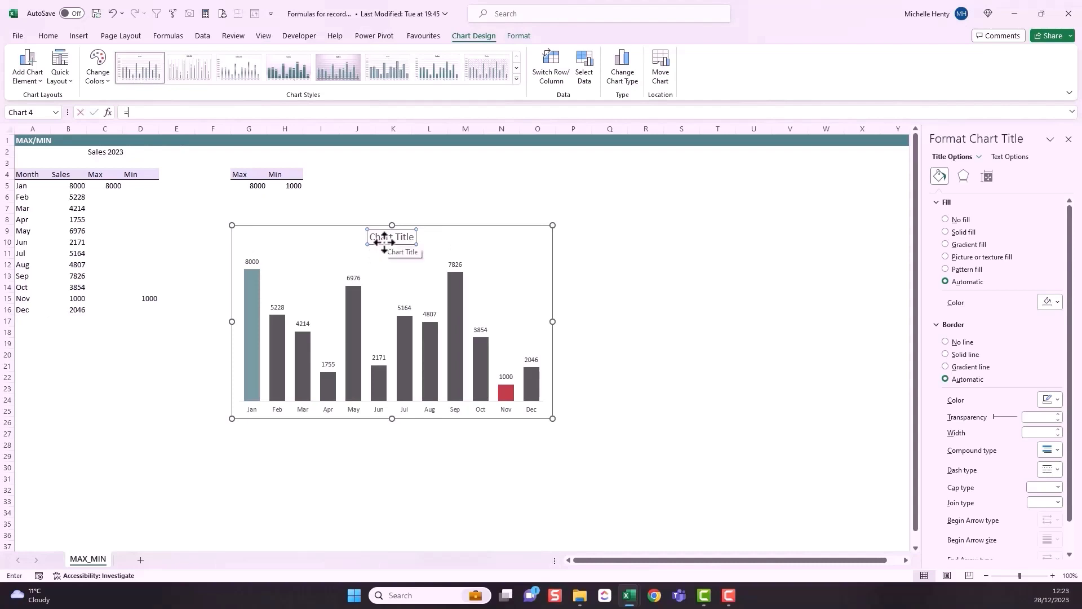
- Link the chart title to cell C2 with the formula =MAX_MIN!$C$2
text(=)
click(105, 153)
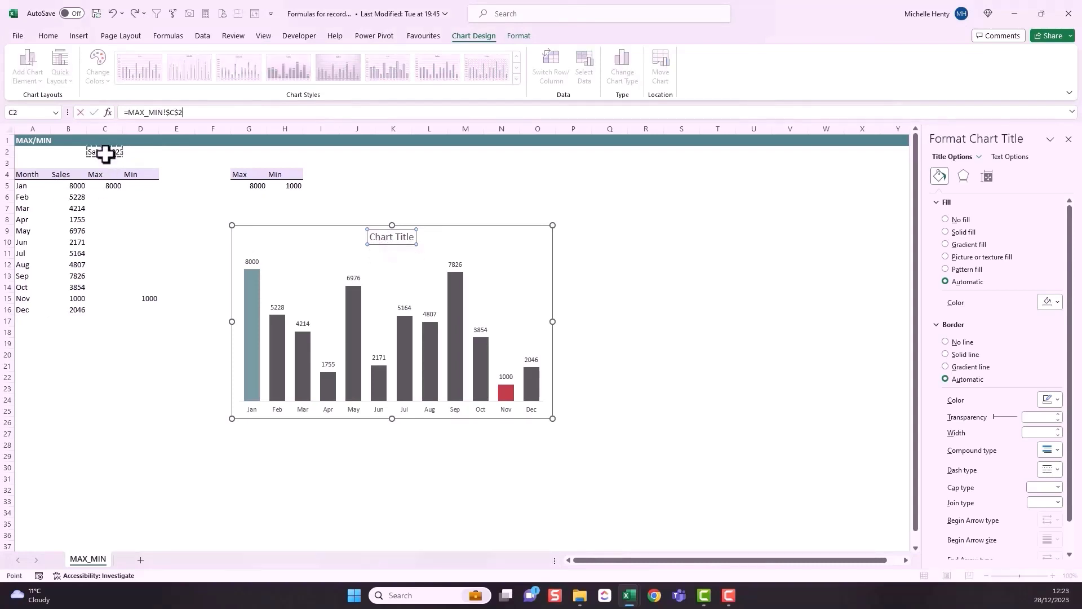
key(Return)
click(105, 153)
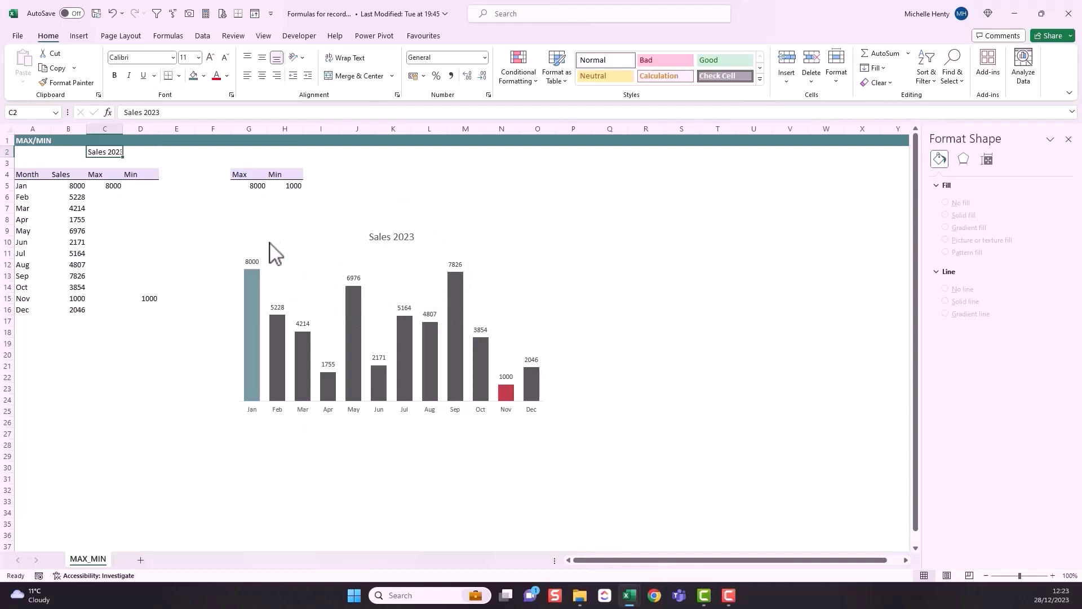
click(184, 231)
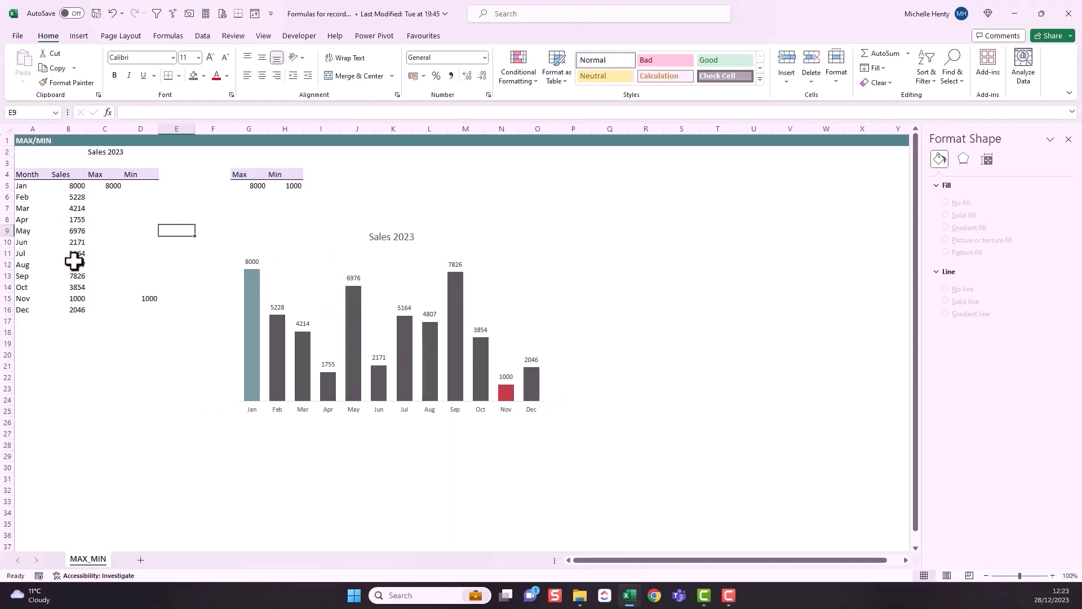
- Delete the Sales 2023 column chart from the worksheet
click(264, 238)
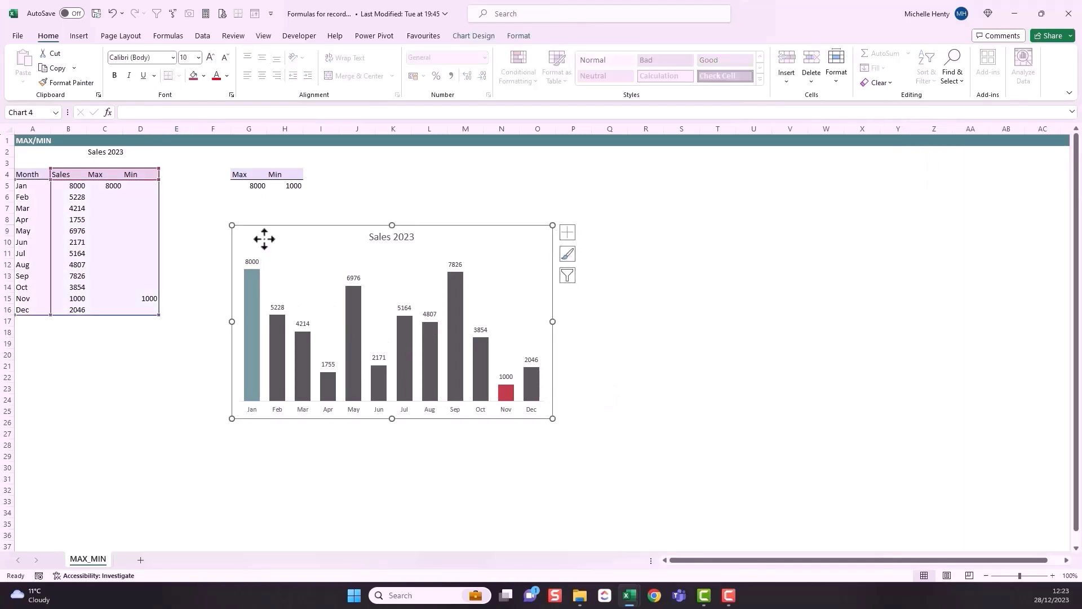
key(Delete)
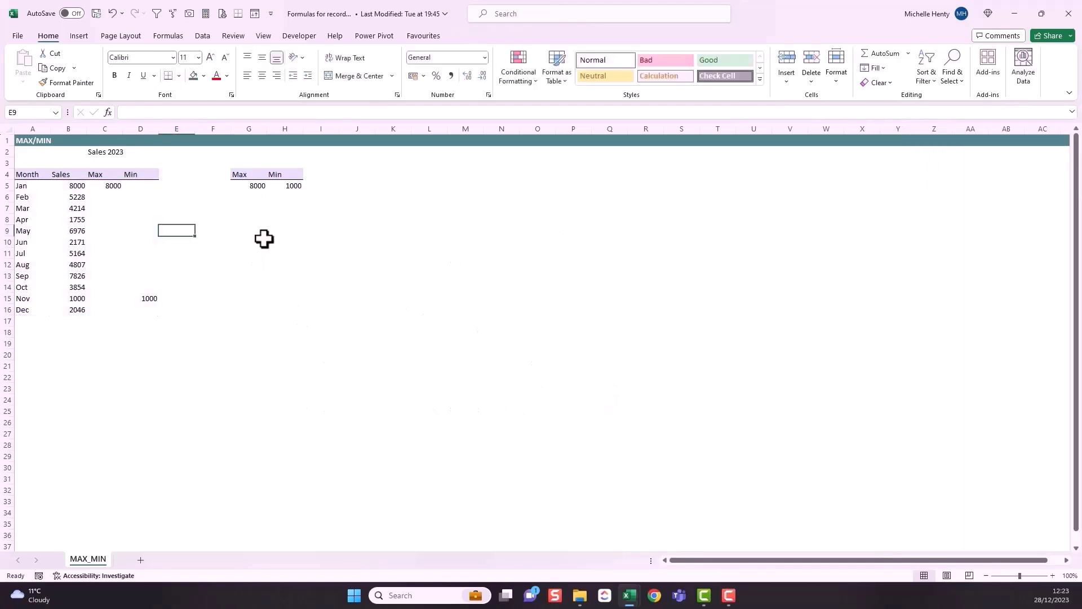
click(264, 239)
click(122, 385)
click(79, 358)
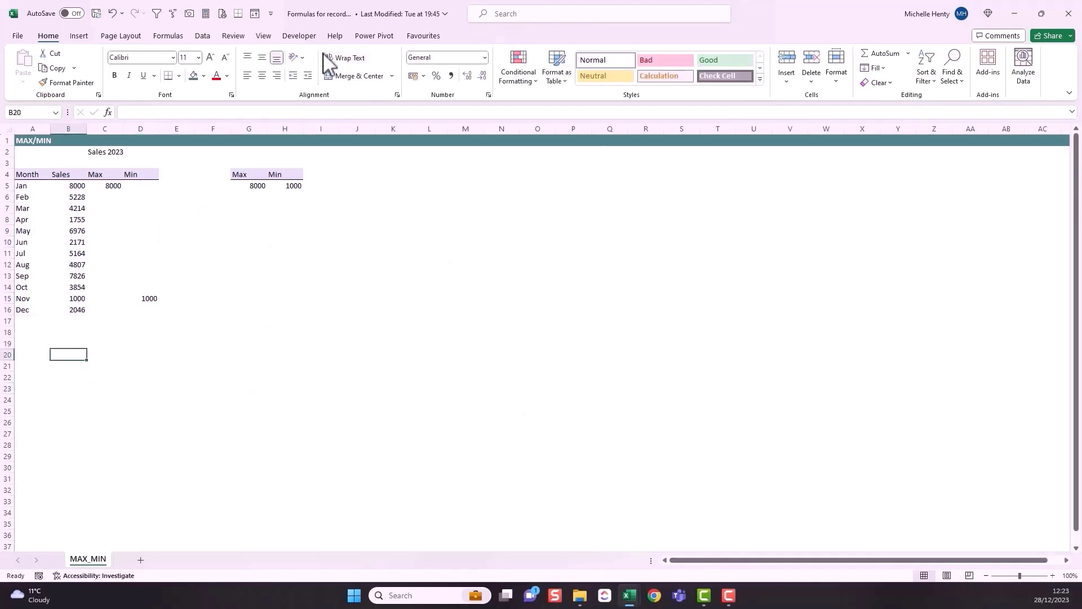
- Turn the gridlines back on for the MAX_MIN worksheet and review the Max and Min headings in G4:H4
click(264, 35)
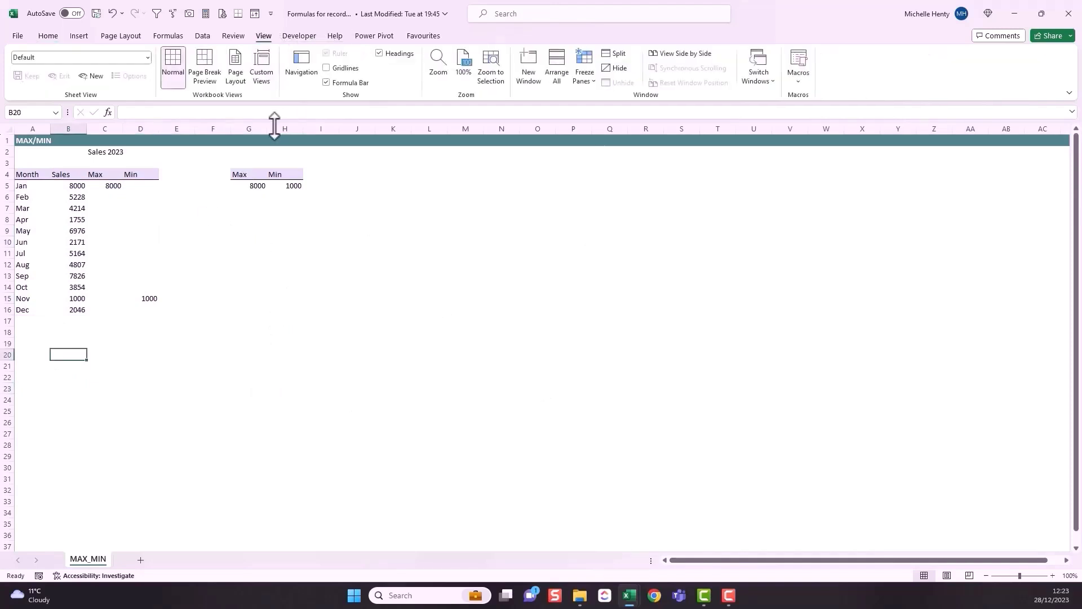
click(327, 69)
click(290, 263)
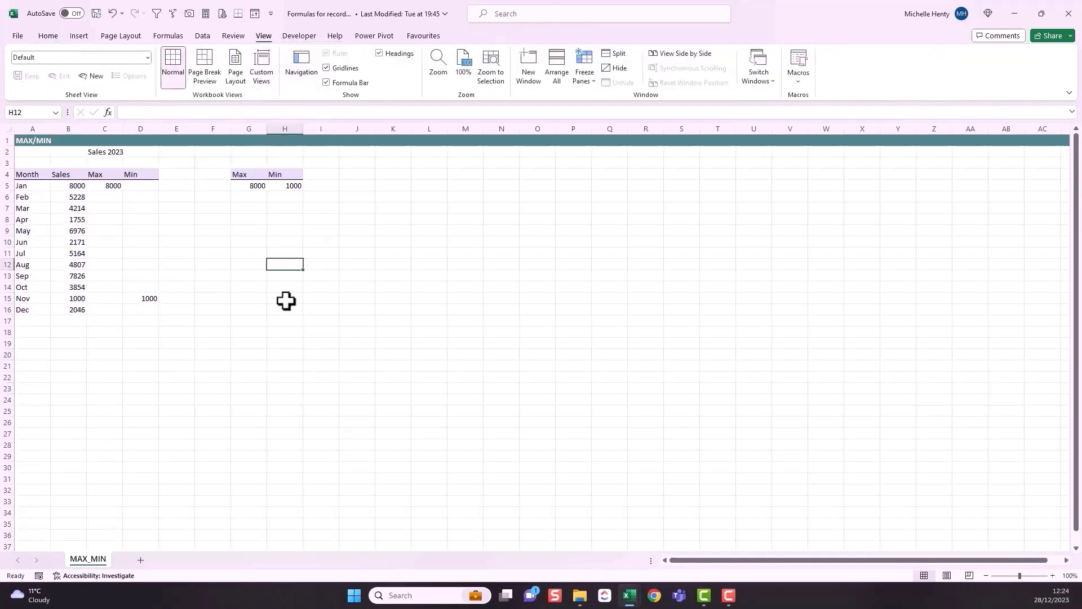
click(257, 175)
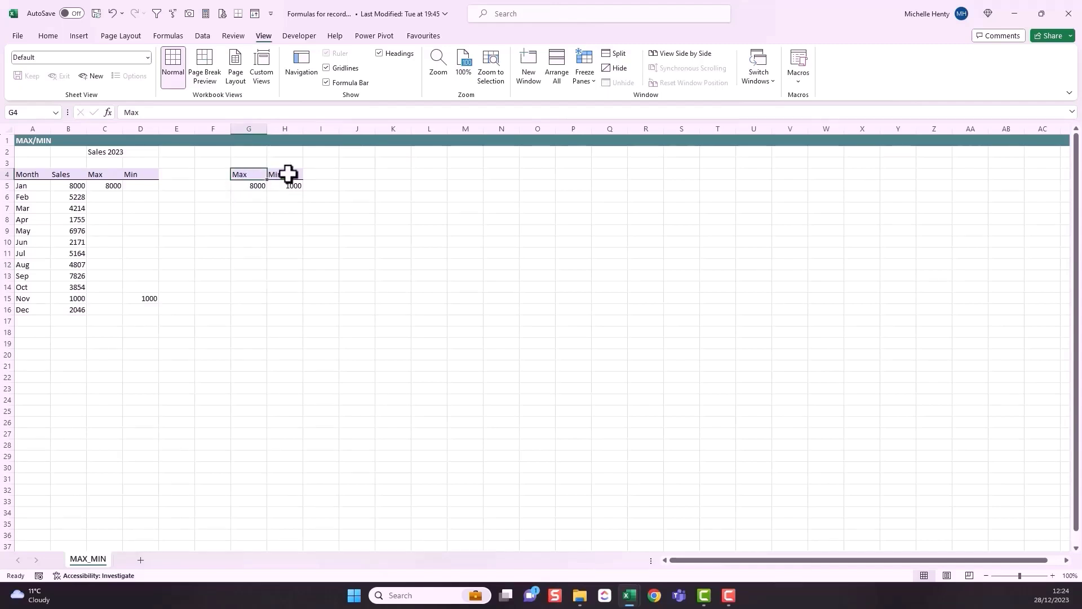
click(288, 174)
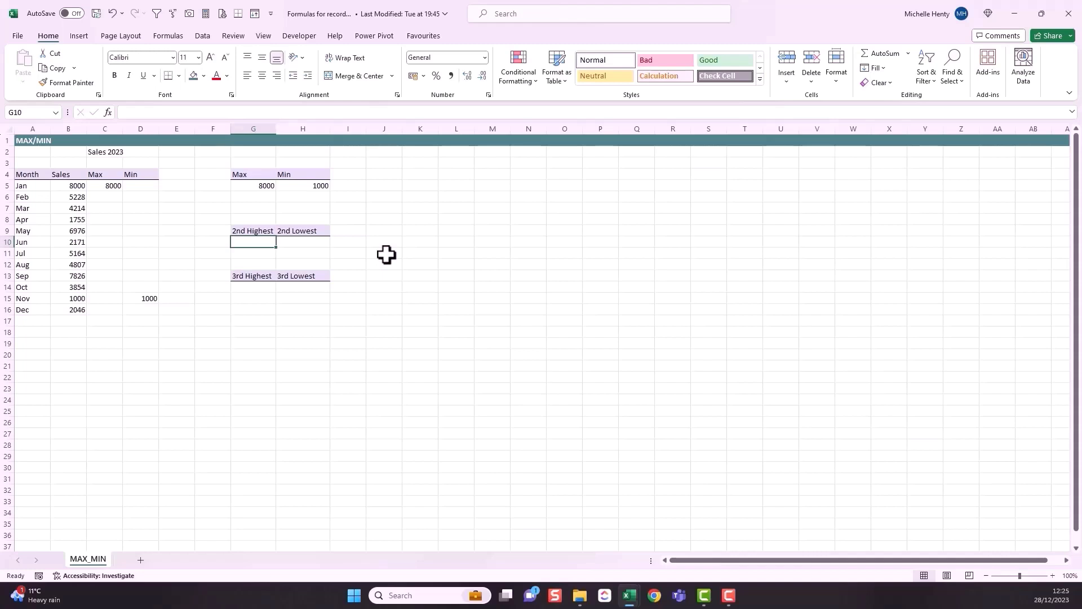
- Enter =LARGE(B5:B16,2) in cell G10 under the 2nd Highest heading
text(=large)
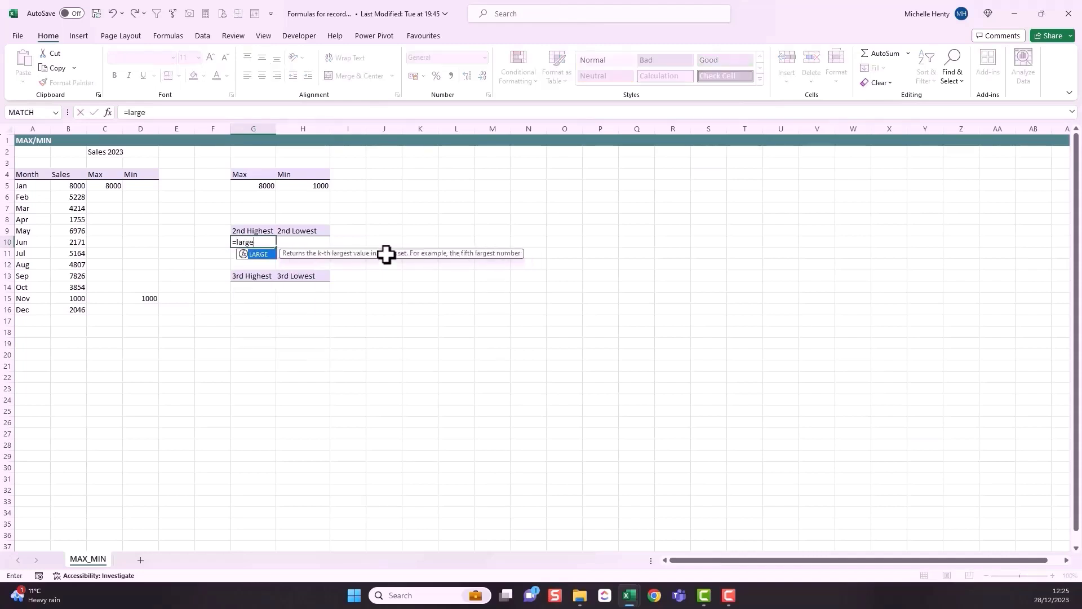
text(()
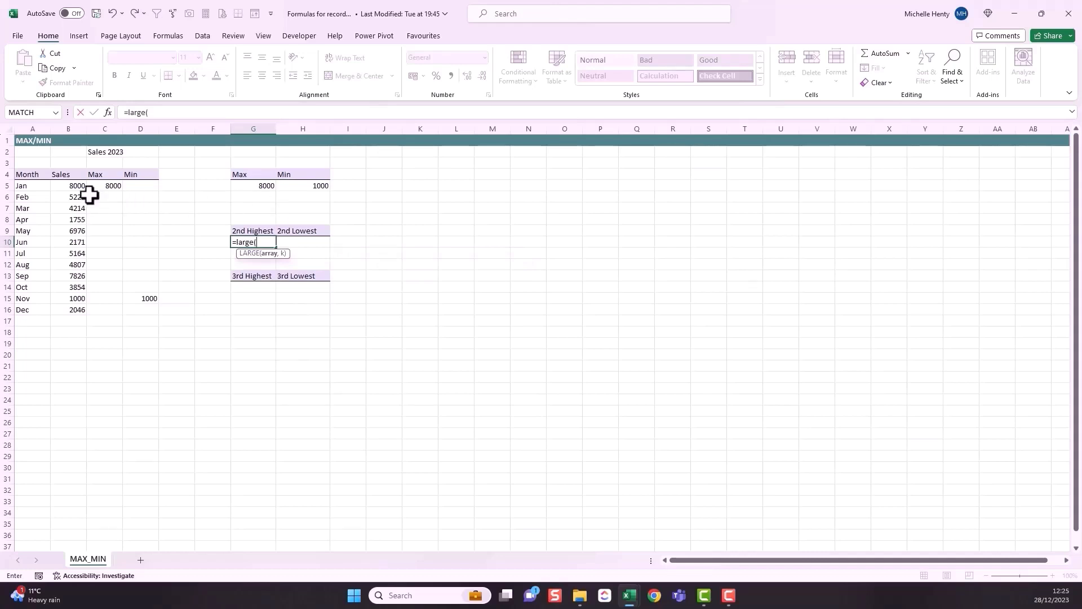
drag(77, 184, 82, 299)
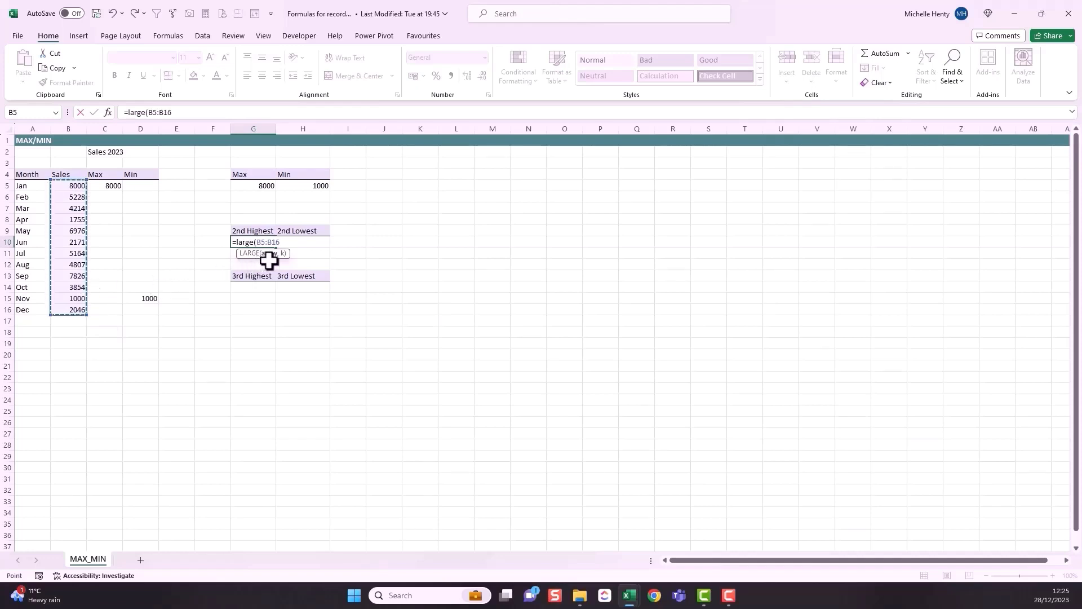
text(,2)
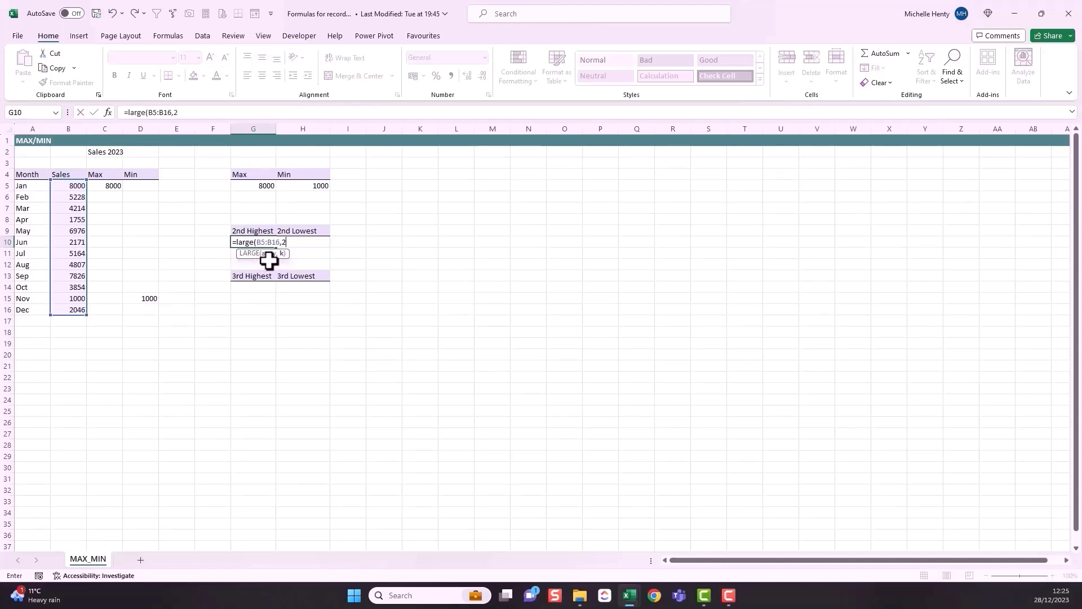
key(Return)
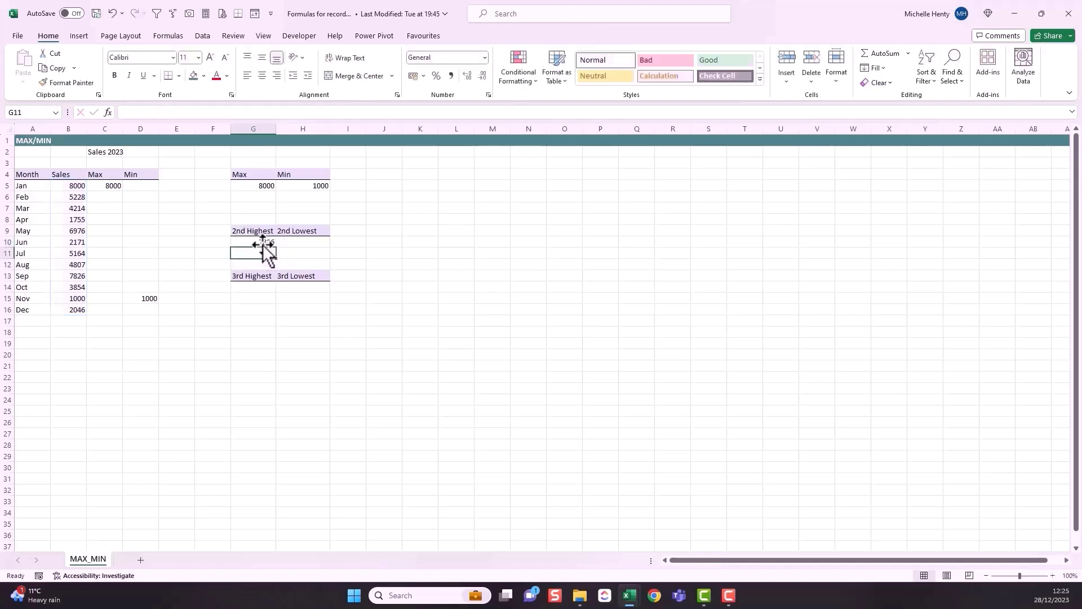
- Test rank 1 in the LARGE formula in G10, restore rank 2, and check it against the Sales column
click(262, 242)
click(182, 112)
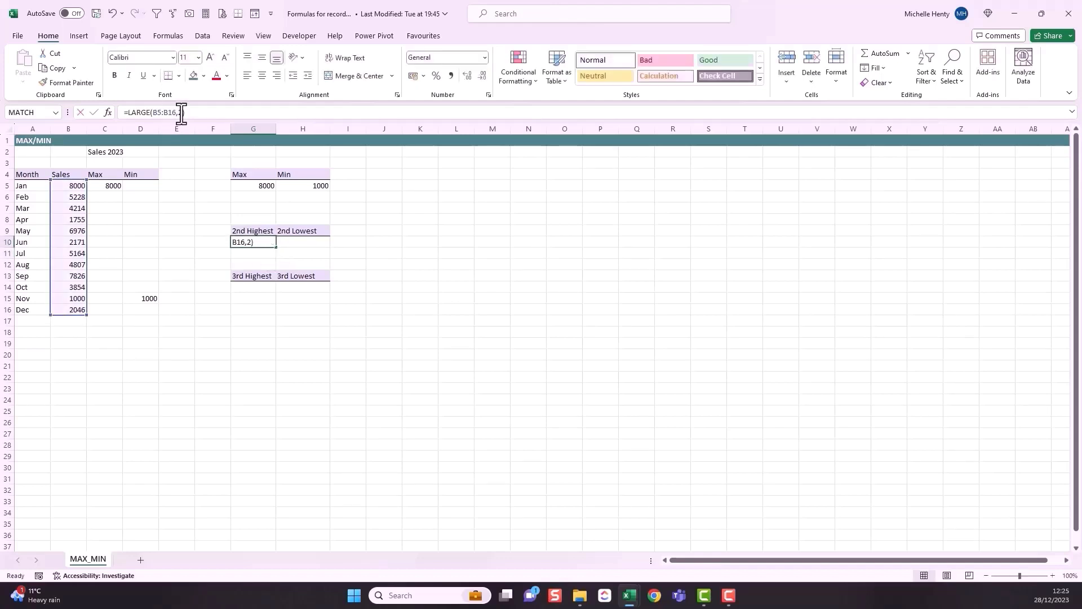
key(Return)
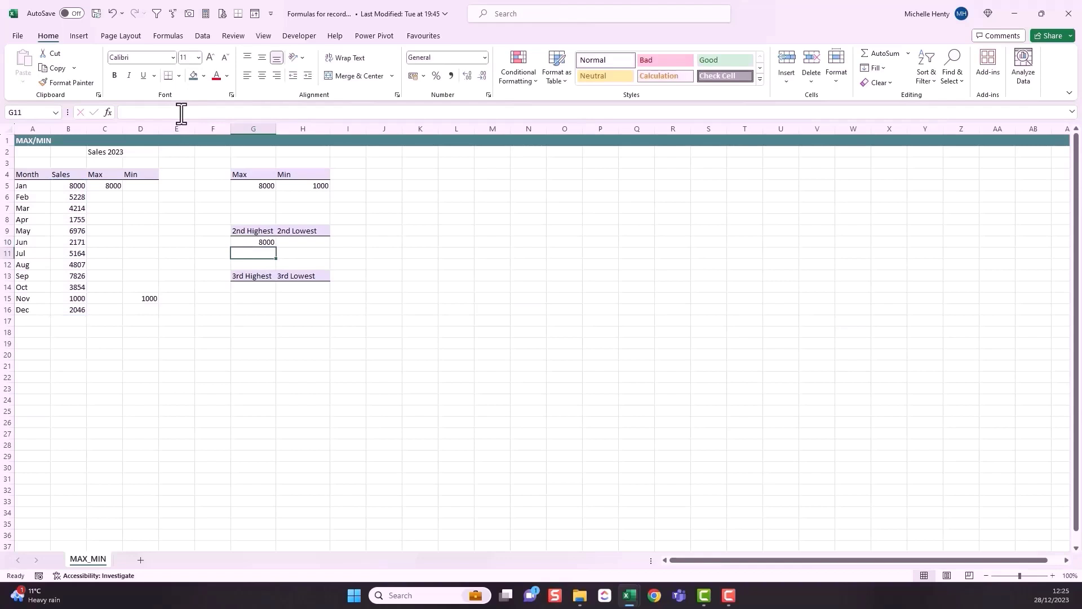
click(263, 240)
click(181, 112)
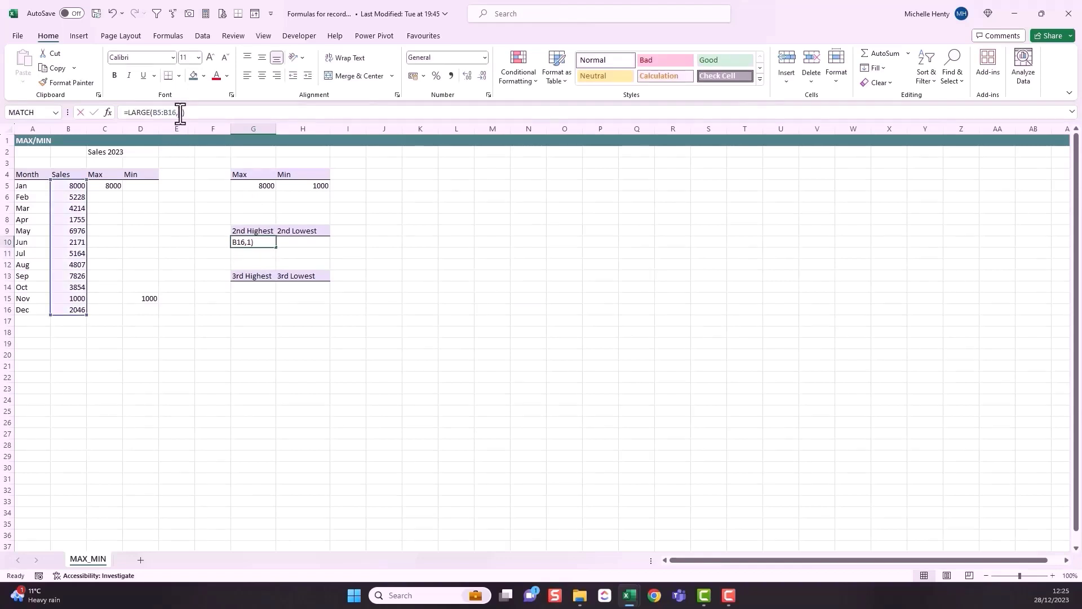
key(Return)
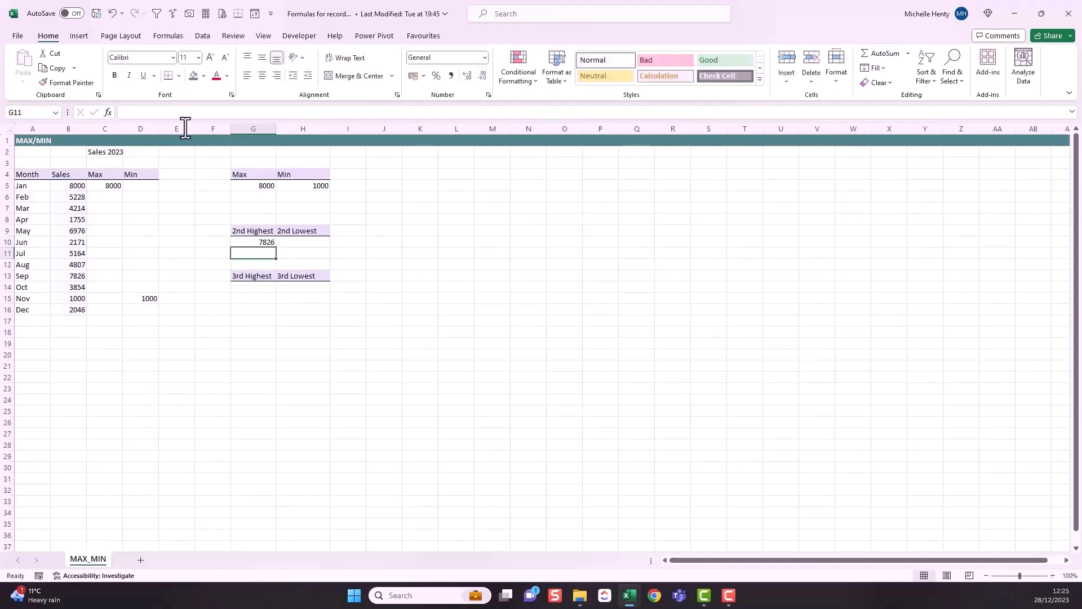
click(72, 276)
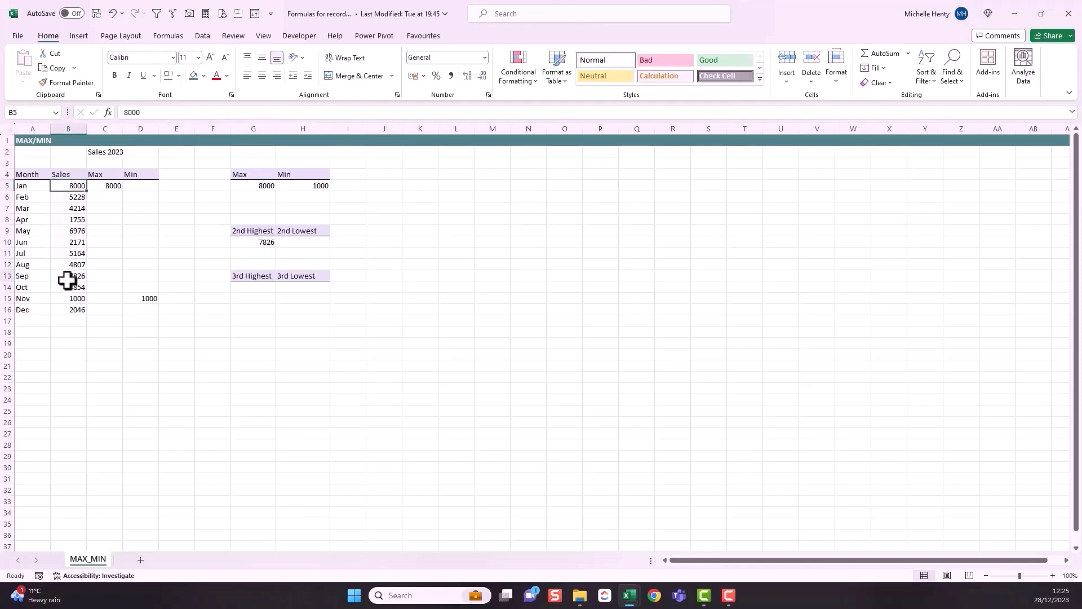
click(68, 185)
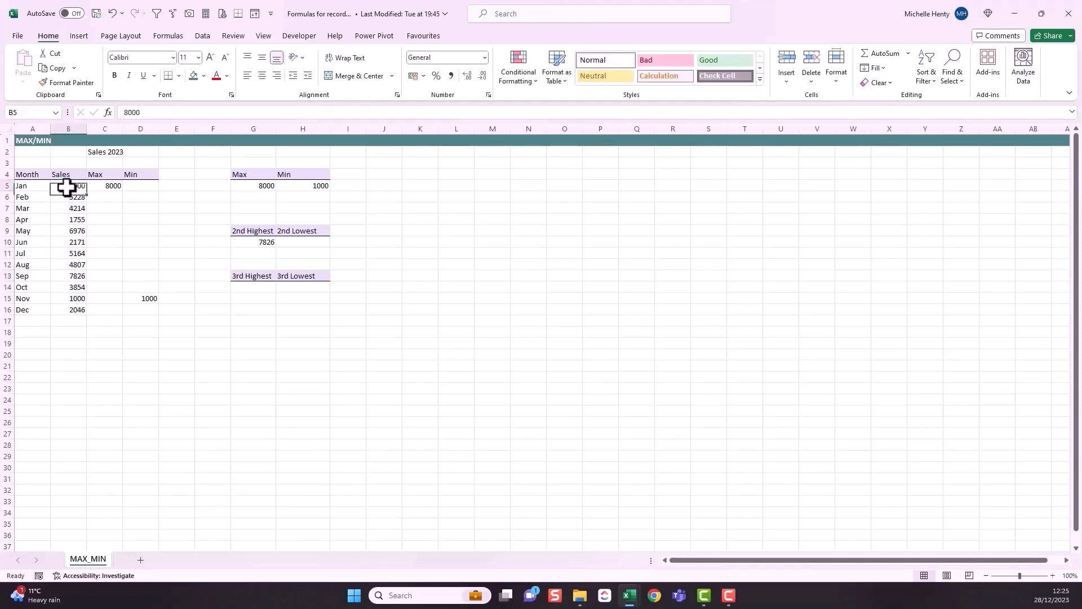
click(72, 297)
click(68, 187)
click(251, 242)
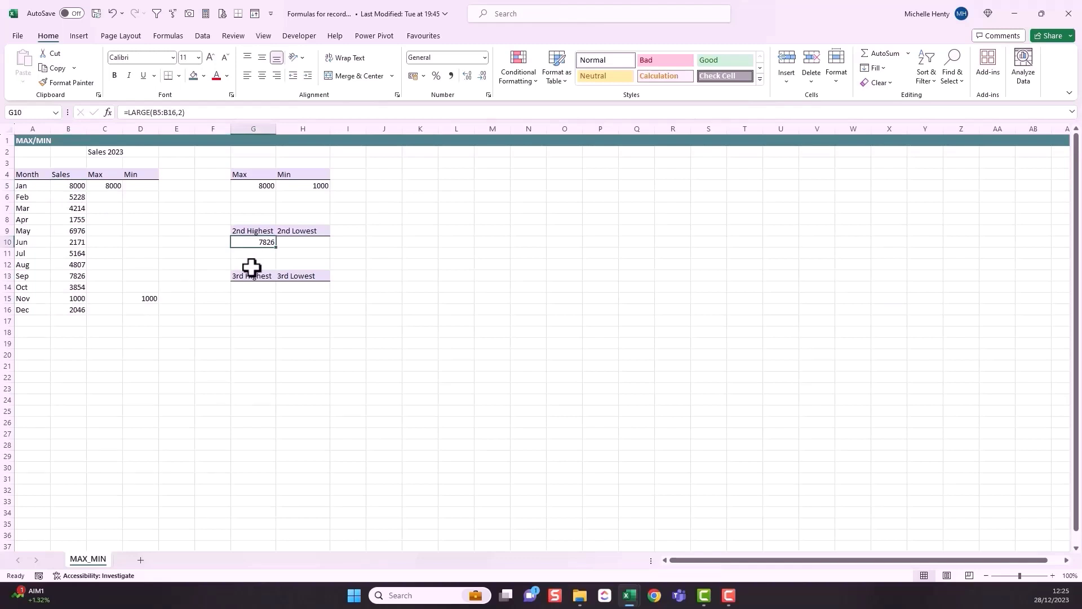
- Enter =SMALL(B5:B16,2) in H10 under the 2nd Lowest heading and compare it with the Sales values
click(299, 243)
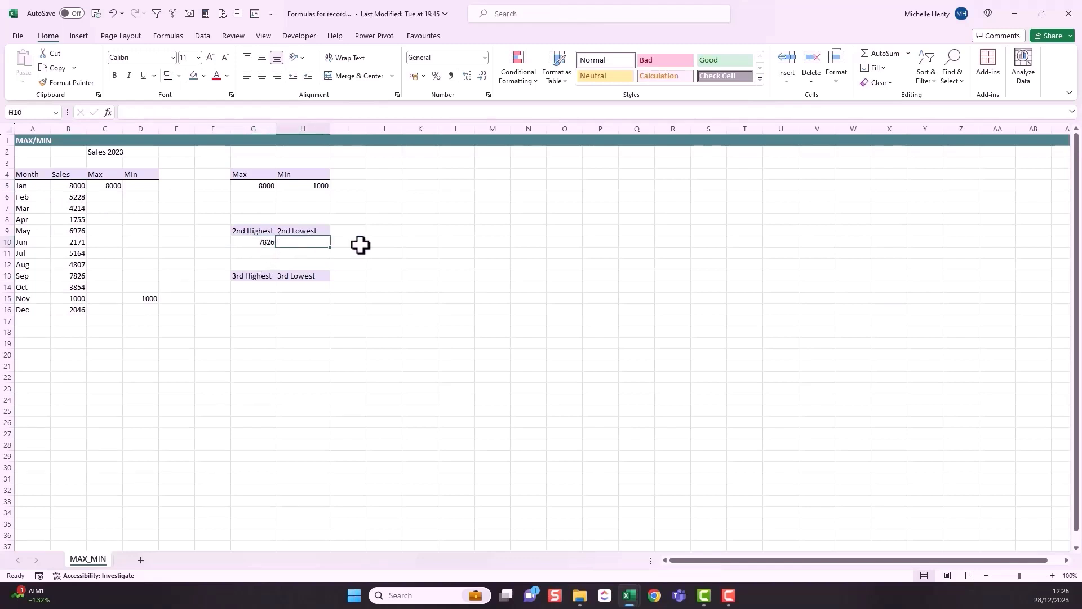
text(=small)
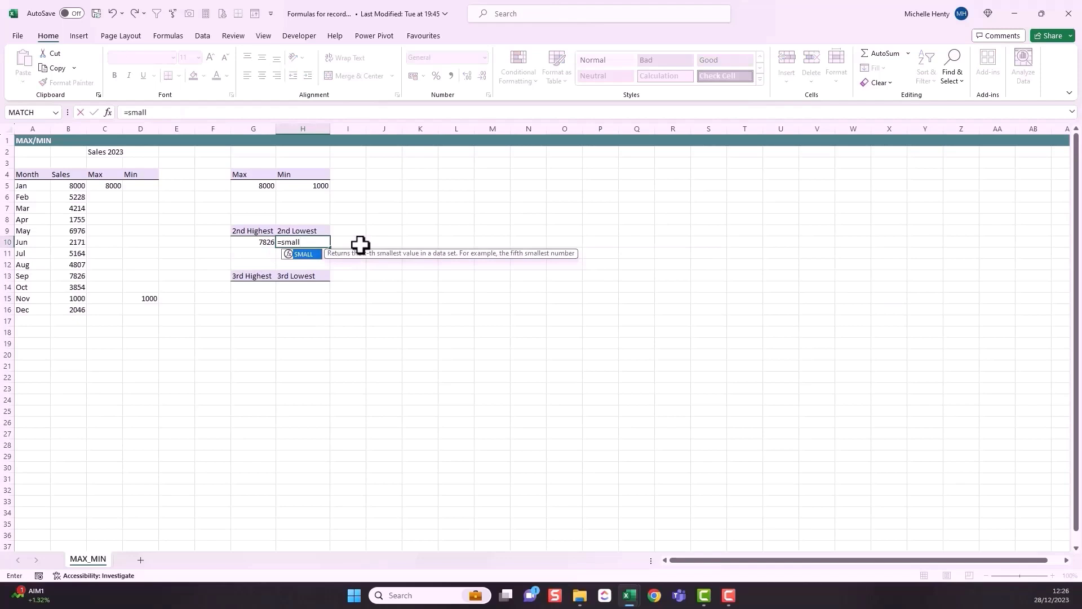
text(()
drag(70, 189, 70, 314)
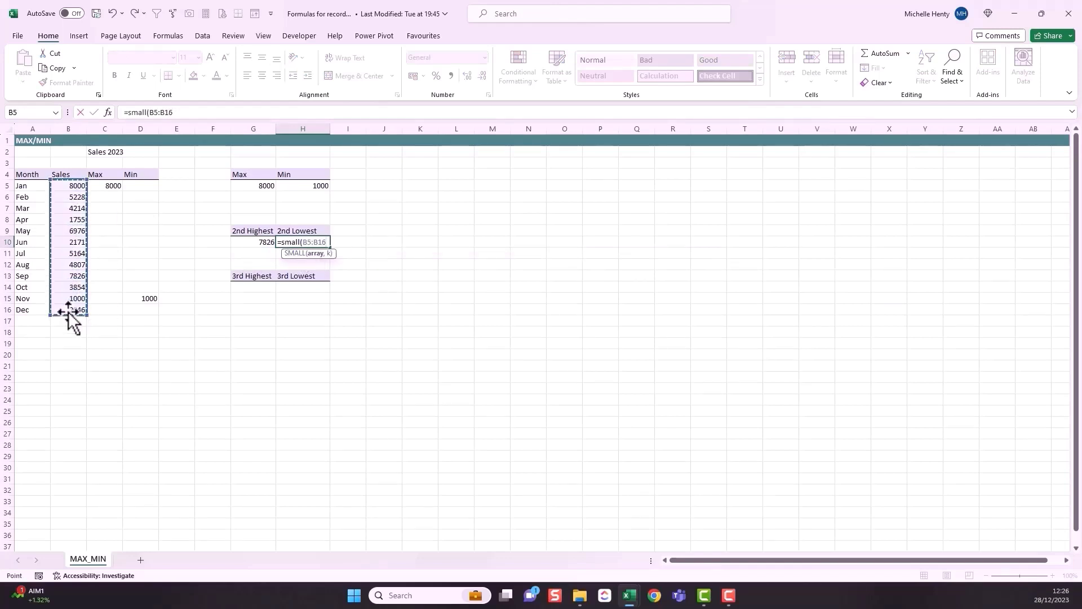
text(,)
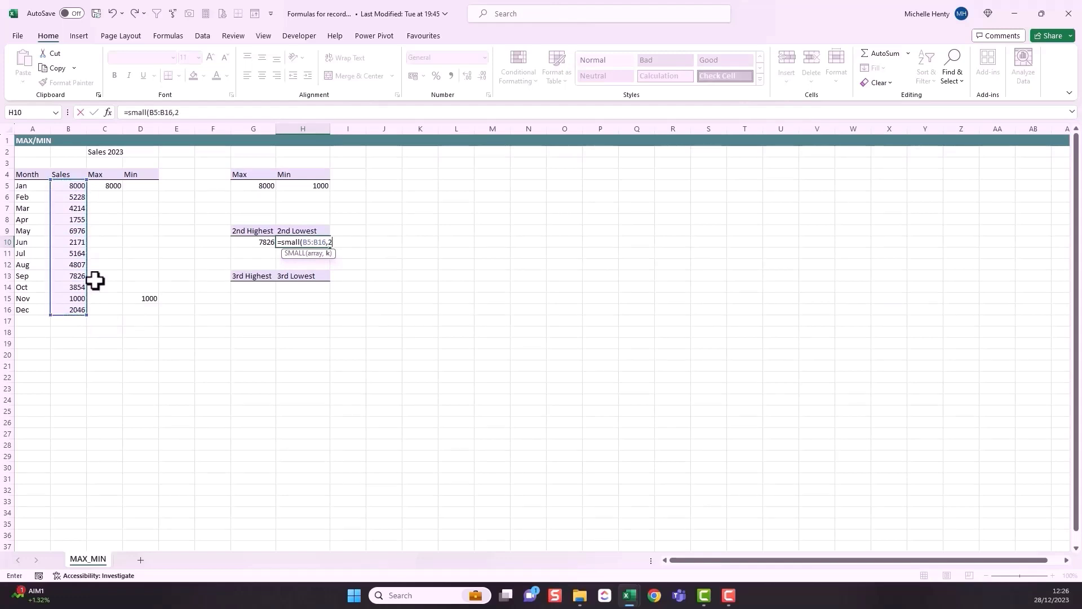
text(2)
key(Return)
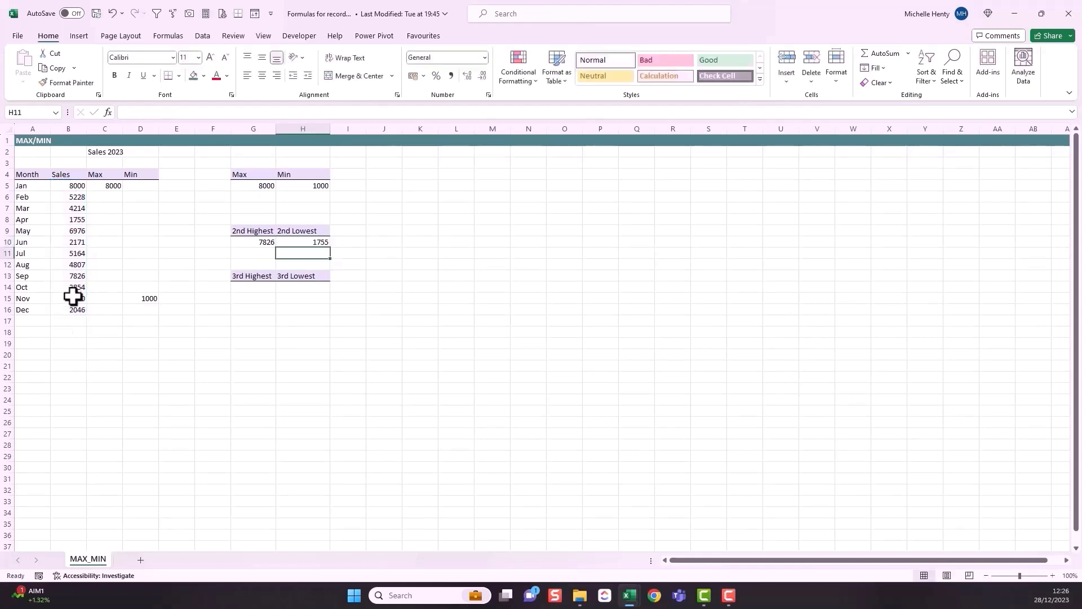
click(60, 220)
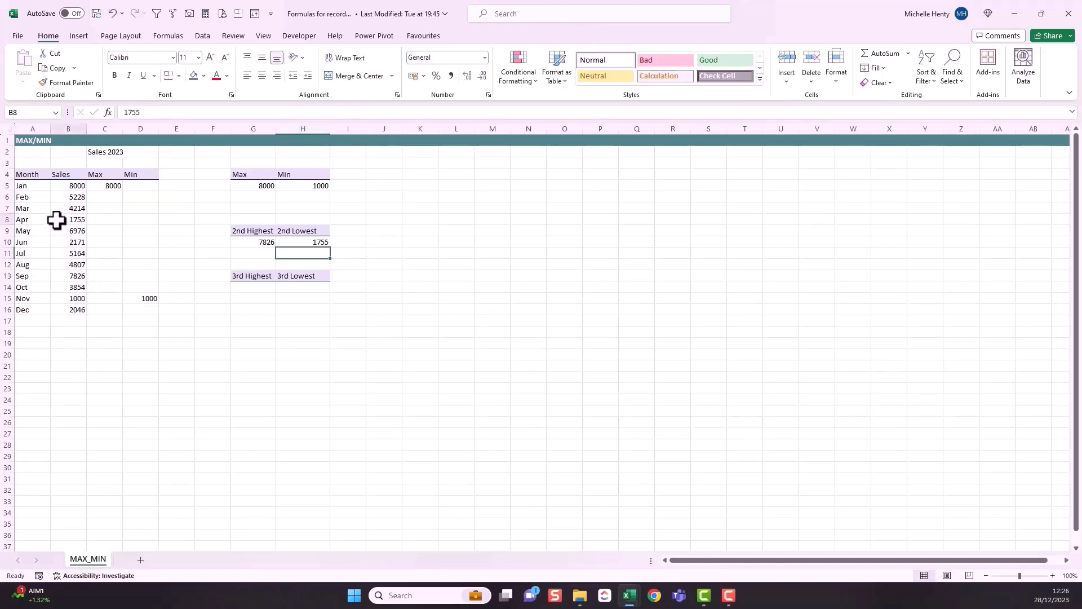
click(63, 302)
click(70, 221)
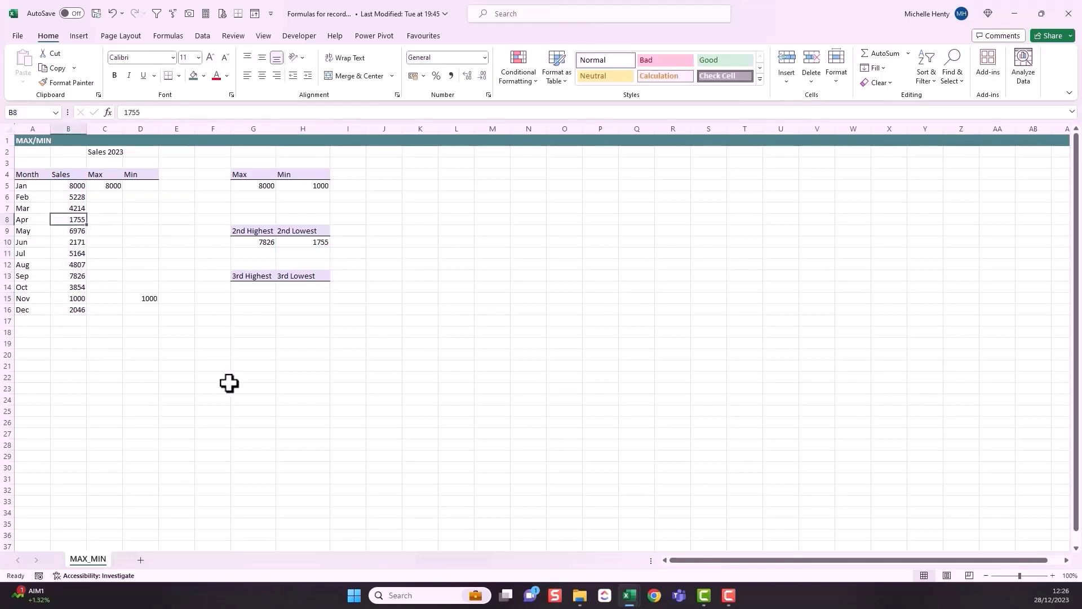
- Enter =LARGE(B5:B16,3) in cell G14 under the 3rd Highest heading
click(244, 288)
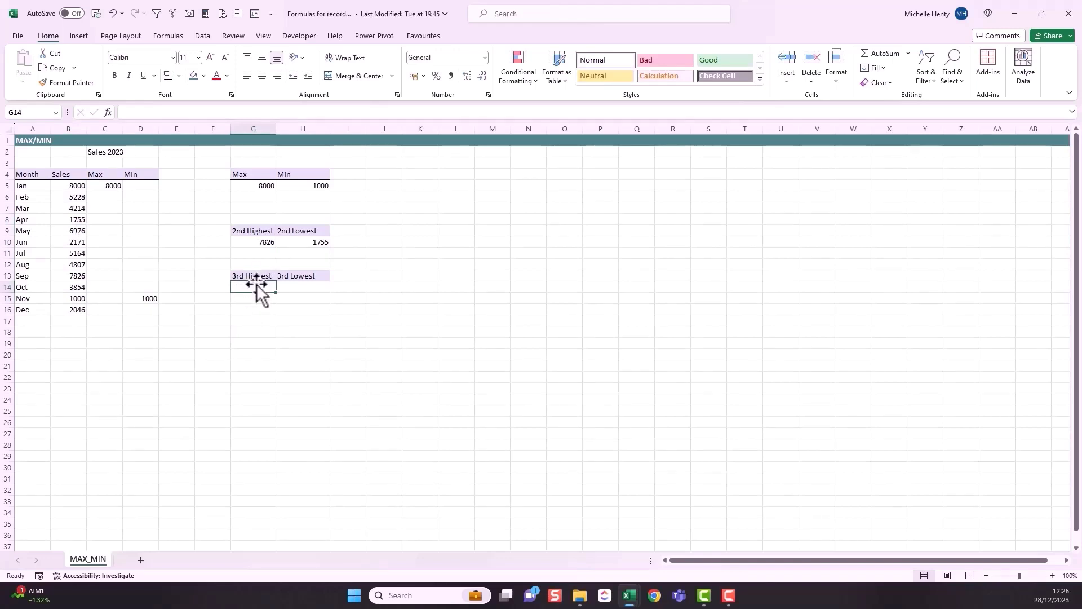
text(=l)
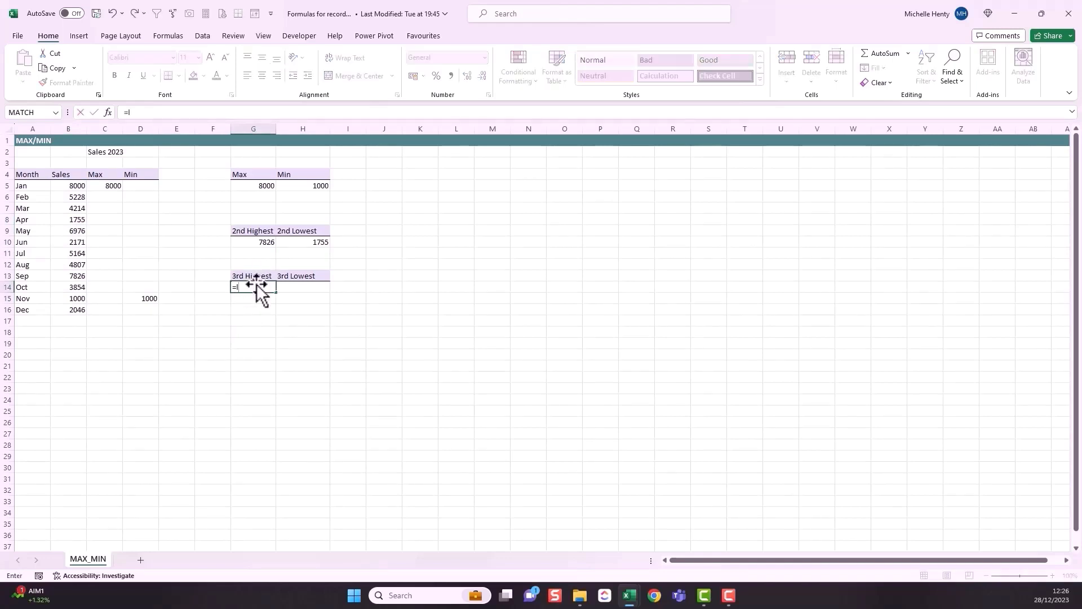
text(arge()
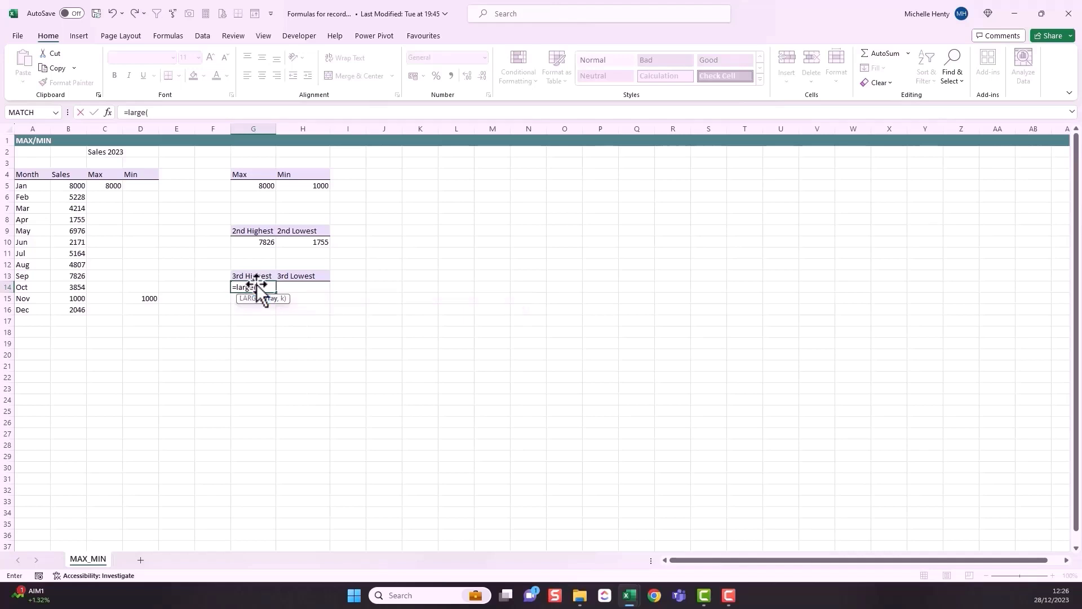
drag(78, 187, 79, 310)
text(,)
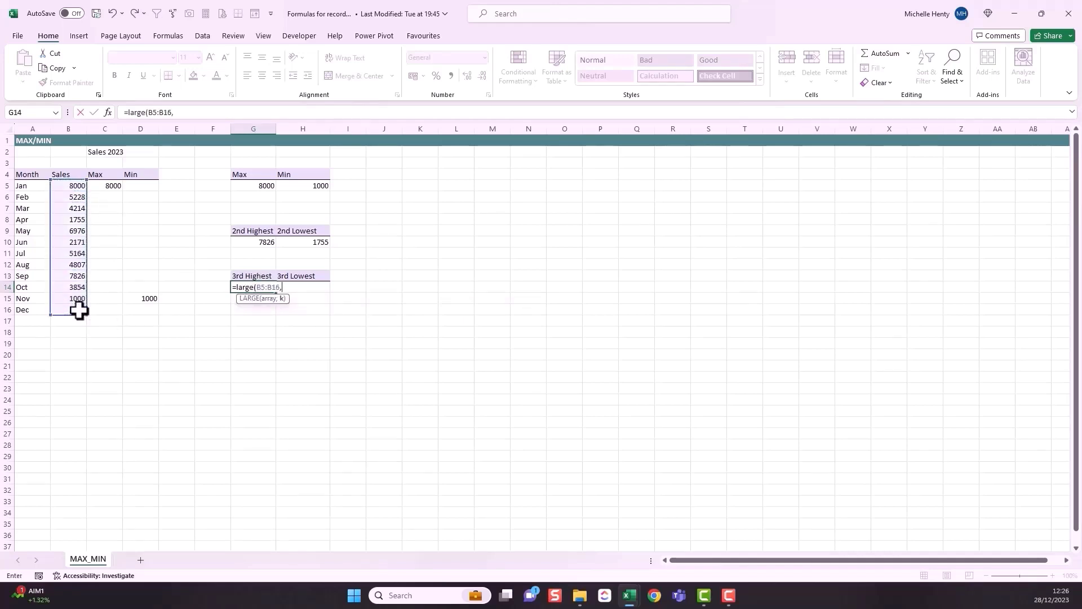
text(3))
key(Return)
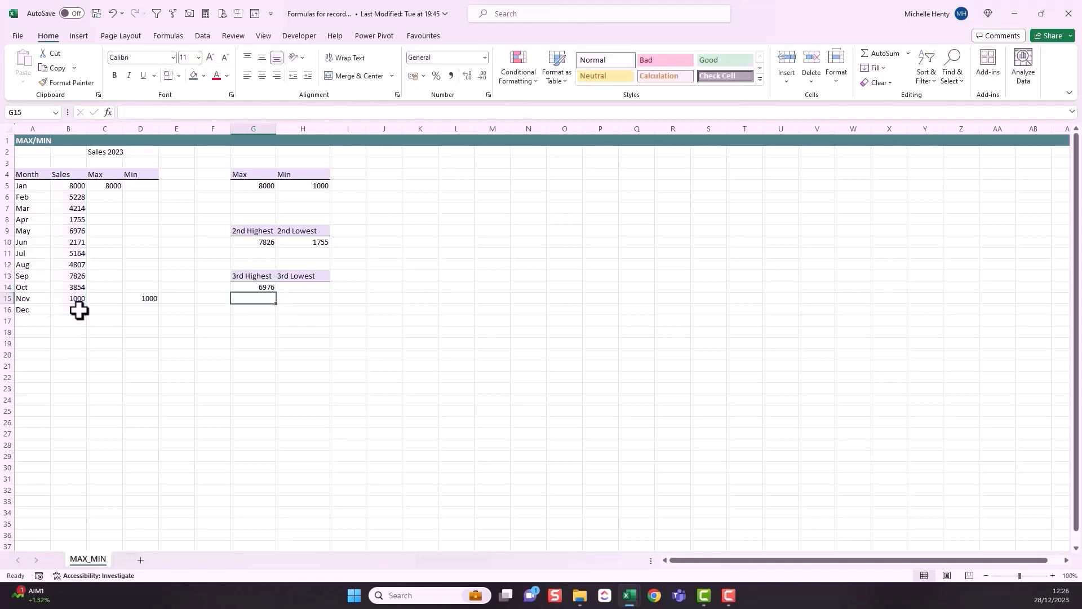
- Enter =SMALL(B5:B16,3) in cell H14 under the 3rd Lowest heading and review the rank formulas
click(289, 291)
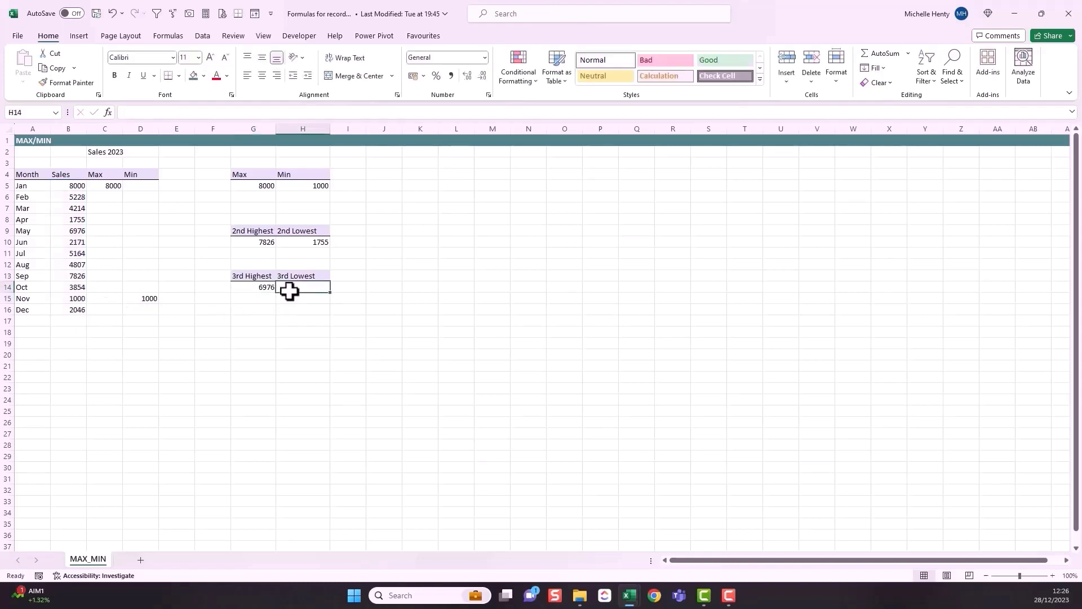
text(=small()
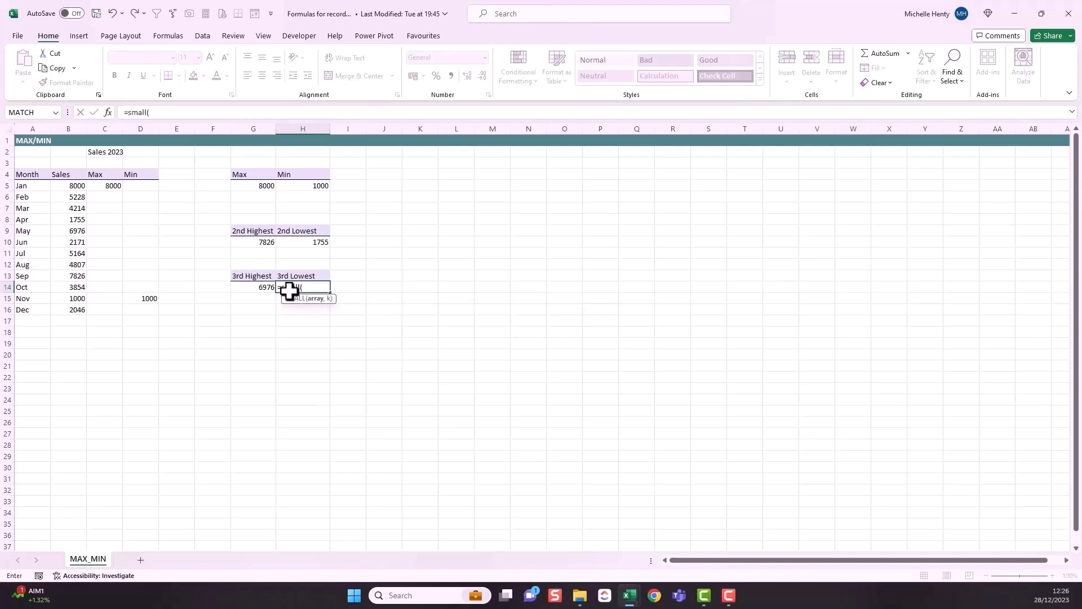
drag(70, 183, 64, 312)
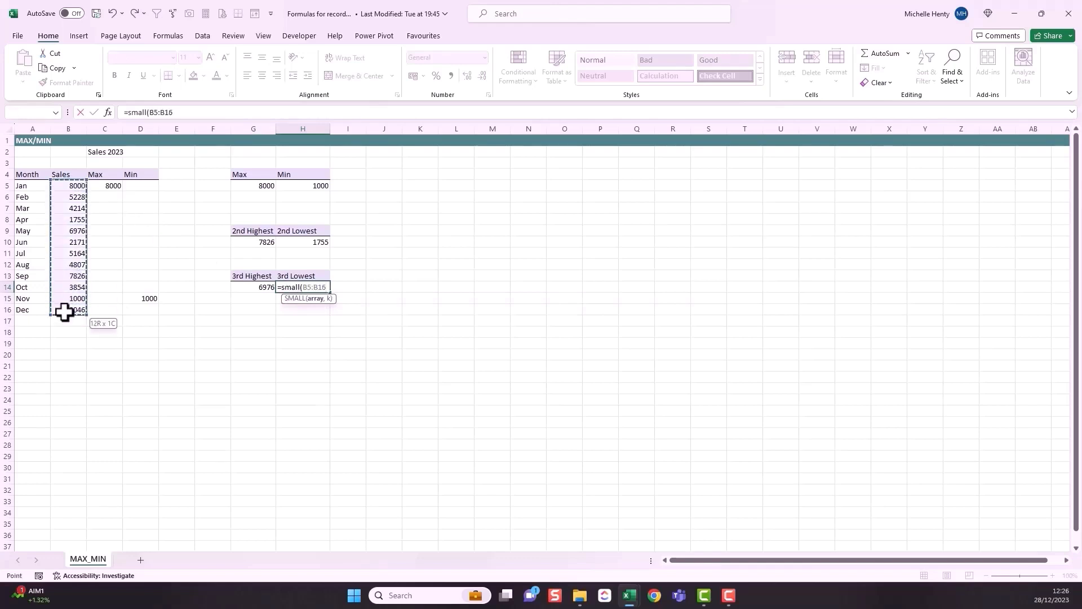
text(,3)
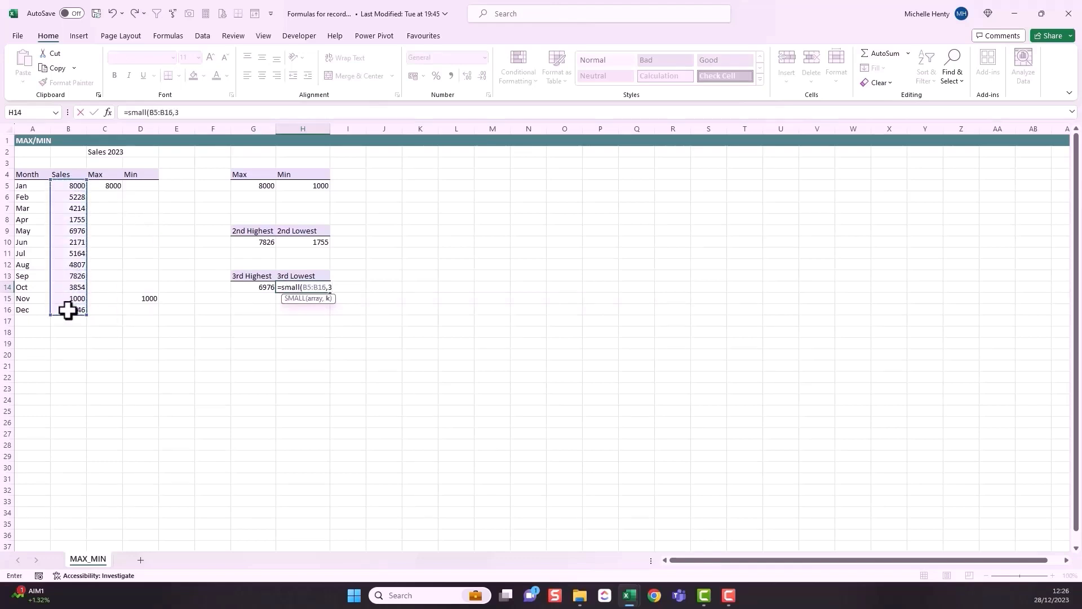
text())
key(Return)
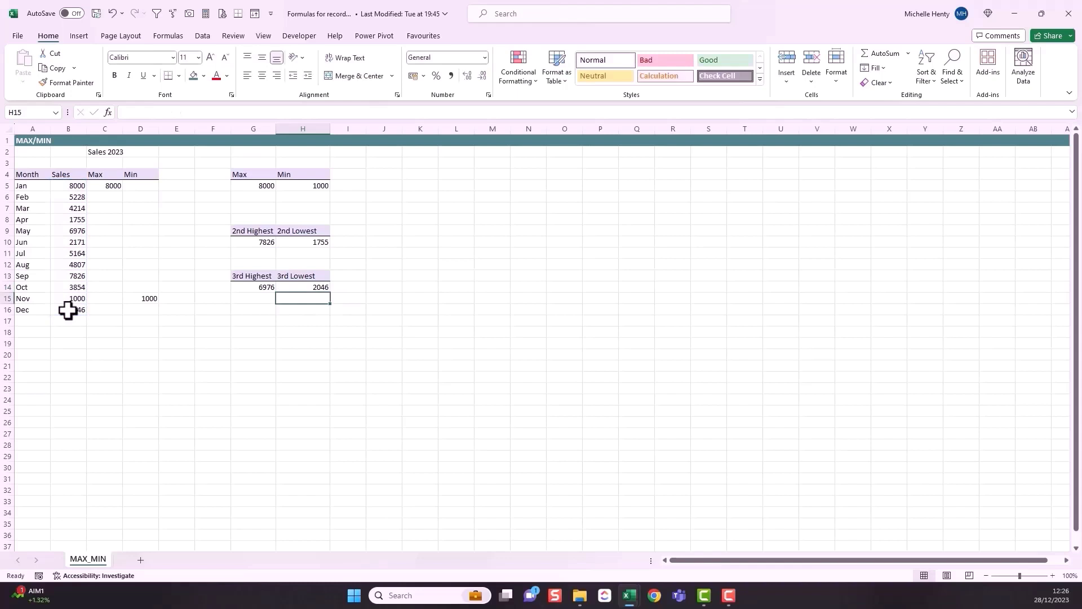
click(295, 285)
click(259, 287)
click(299, 289)
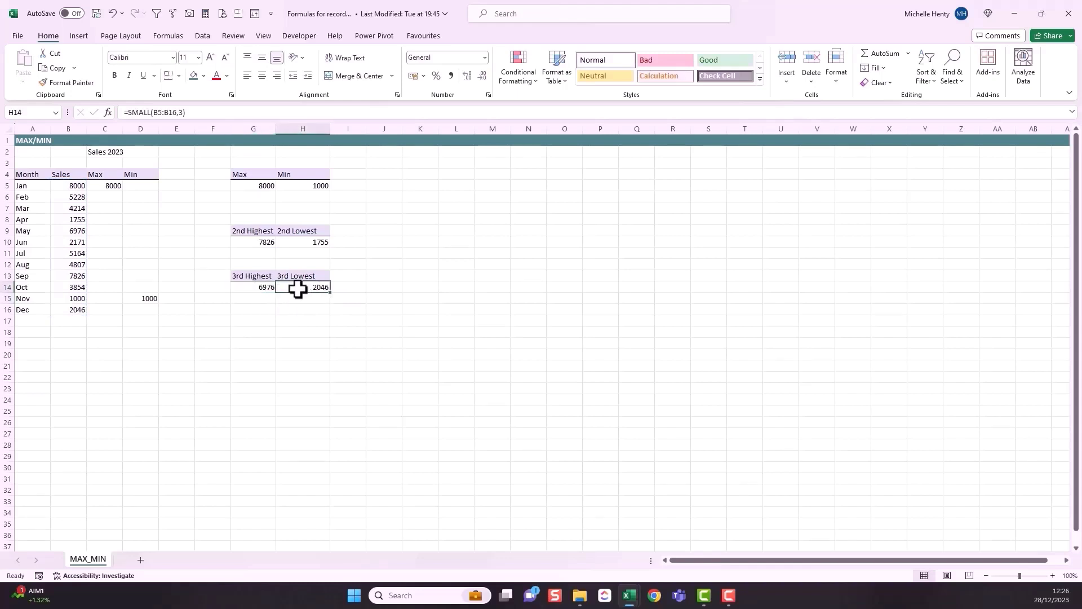
click(259, 244)
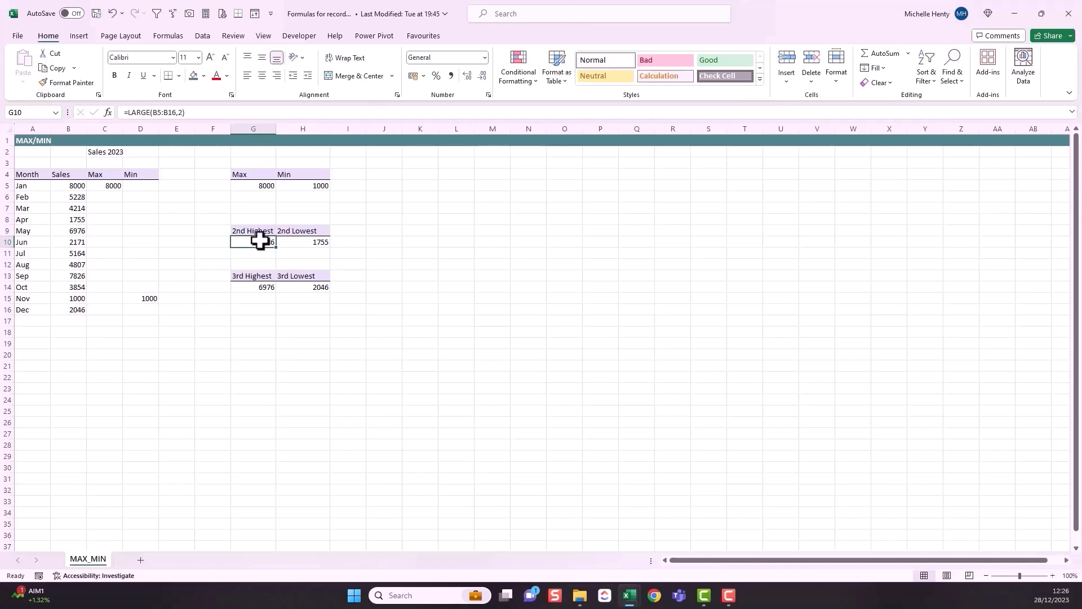
- Review the LARGE formula in G10 and the SMALL formula in H10, checking the rank argument
click(179, 112)
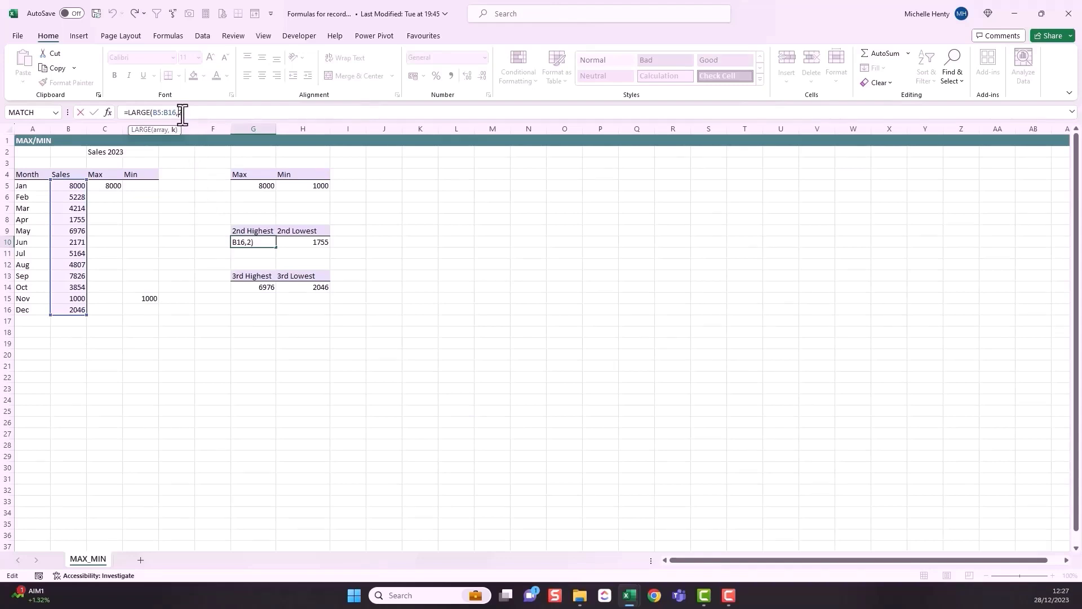
key(Return)
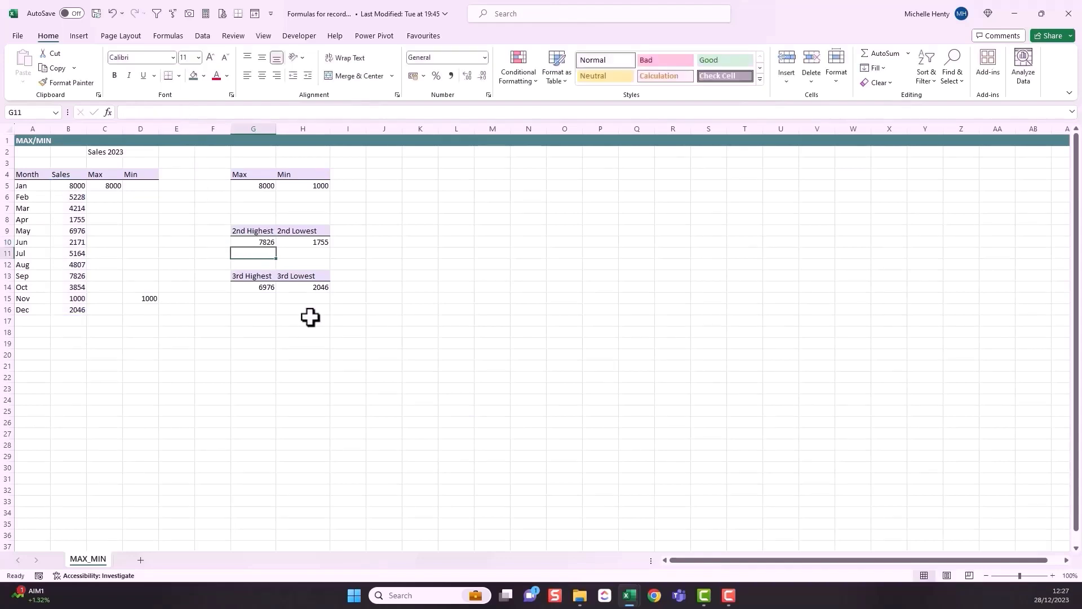
click(258, 240)
click(321, 242)
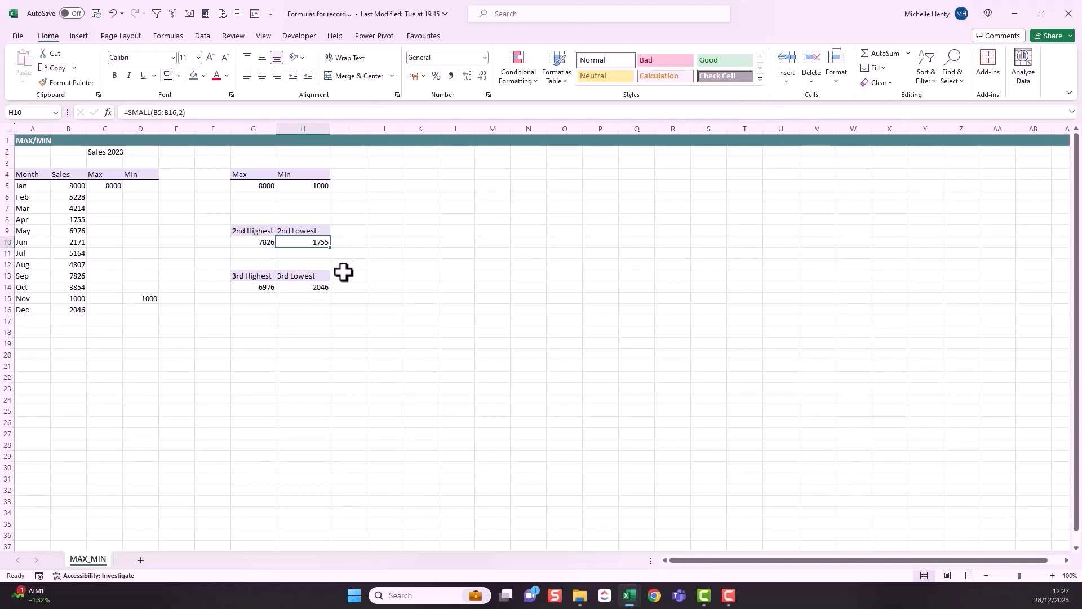
click(255, 254)
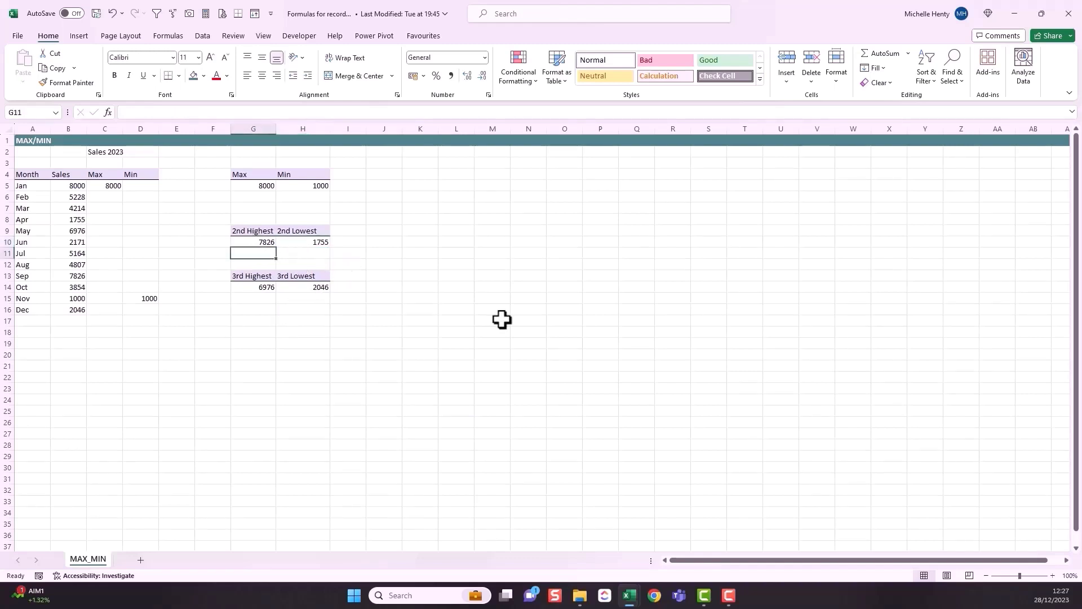
- Copy the Max/Min, 2nd Highest/2nd Lowest and 3rd Highest/3rd Lowest headings into columns G:H at rows 17, 20 and 24
drag(254, 232, 285, 230)
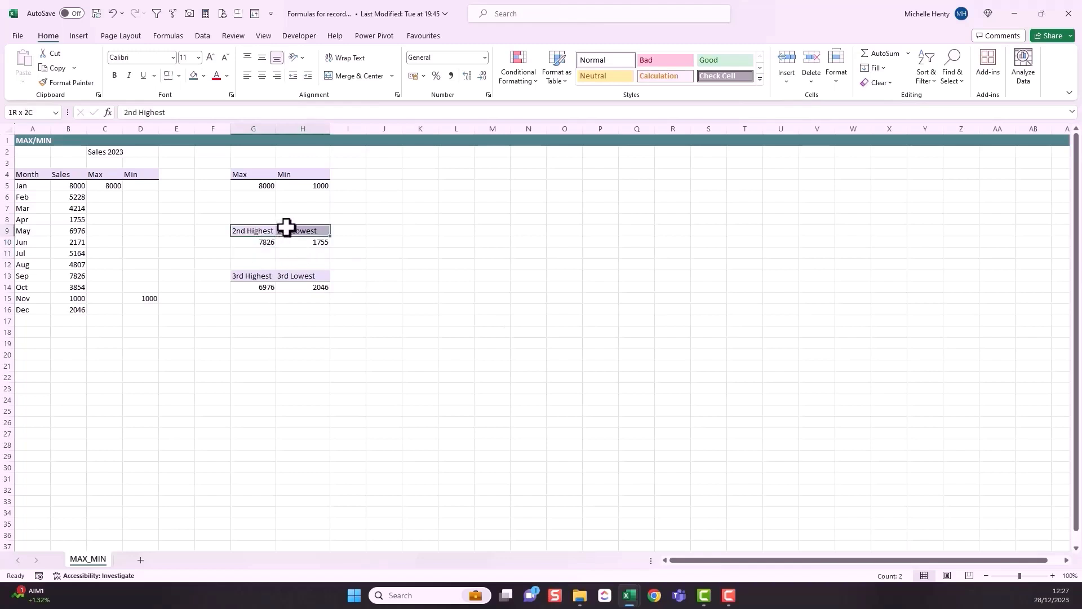
key(ctrl+c)
click(253, 355)
key(ctrl+v)
drag(243, 174, 299, 174)
key(ctrl+c)
click(253, 321)
key(ctrl+v)
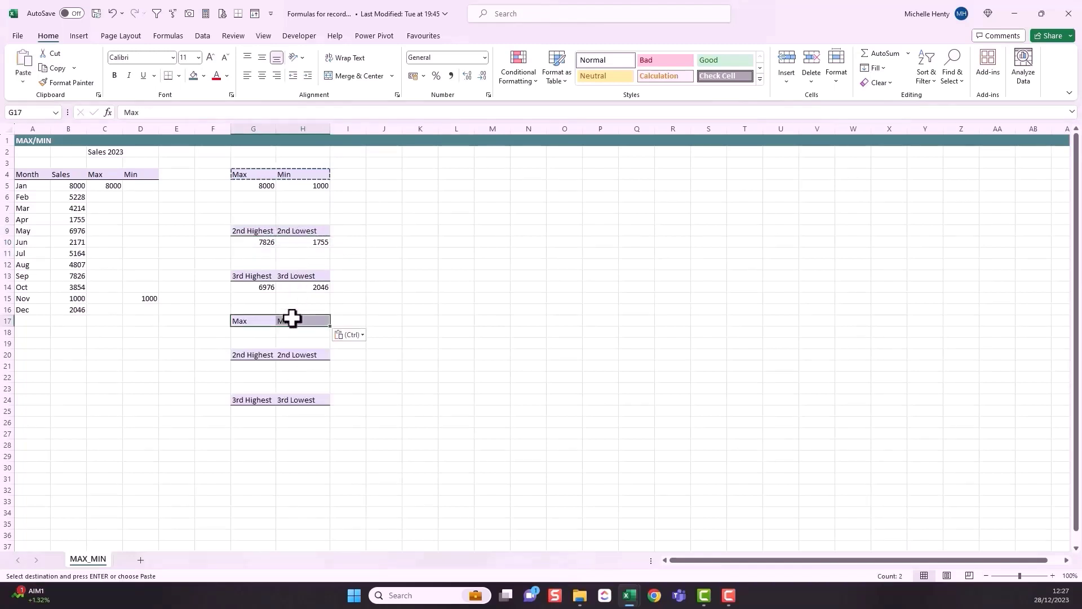
- Clear the copy selection and review the MAX formula in G5 and the LARGE formula in G14
click(255, 186)
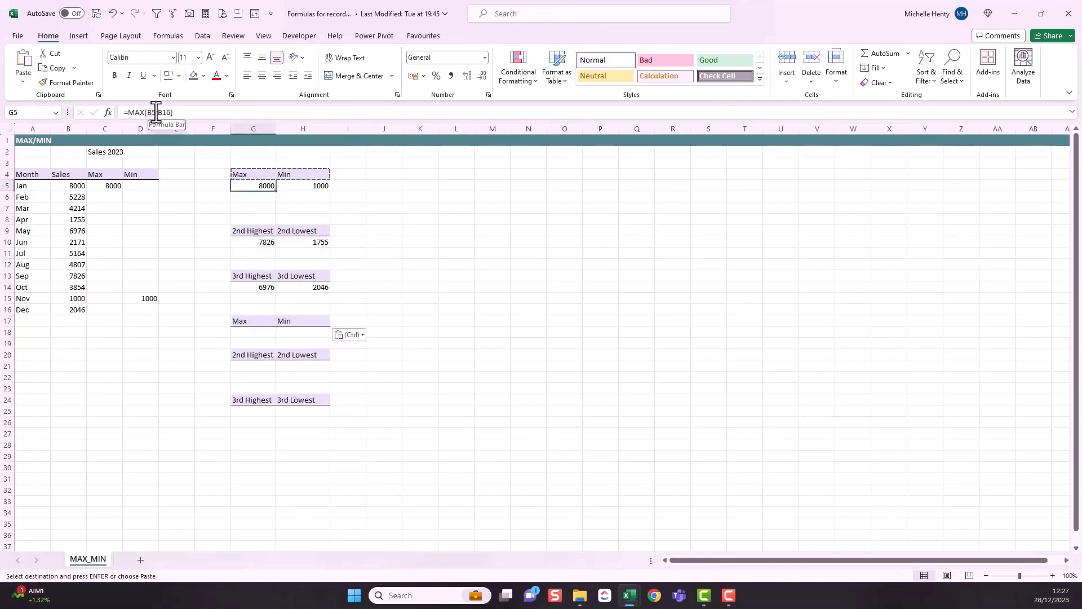
key(Escape)
click(269, 288)
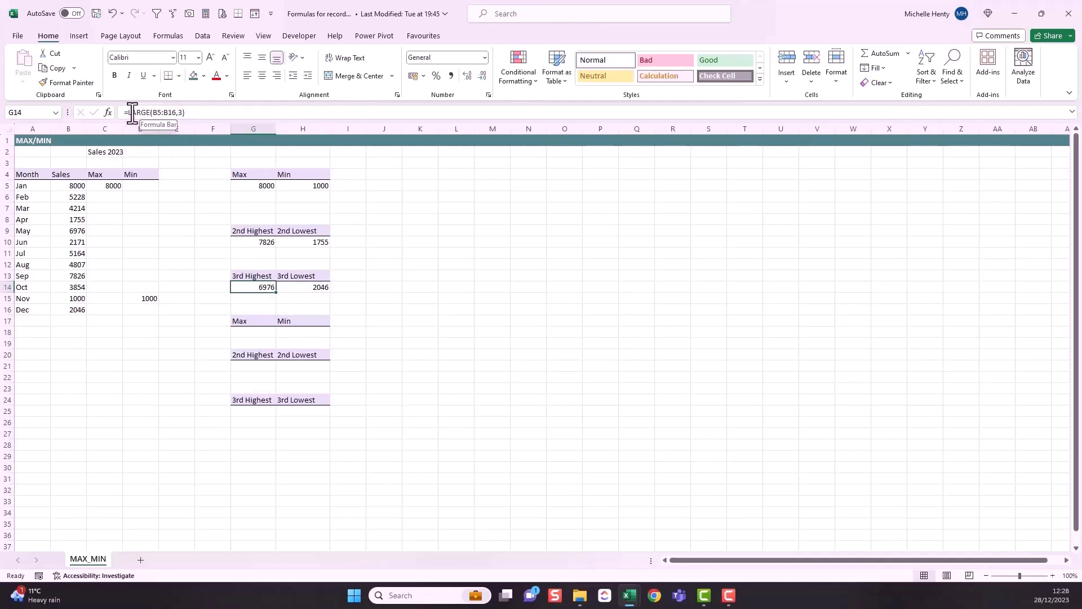
- Begin an INDEX formula in G18 under the copied Max heading, with the absolute month range $A$5:$A$16 as its array
click(267, 332)
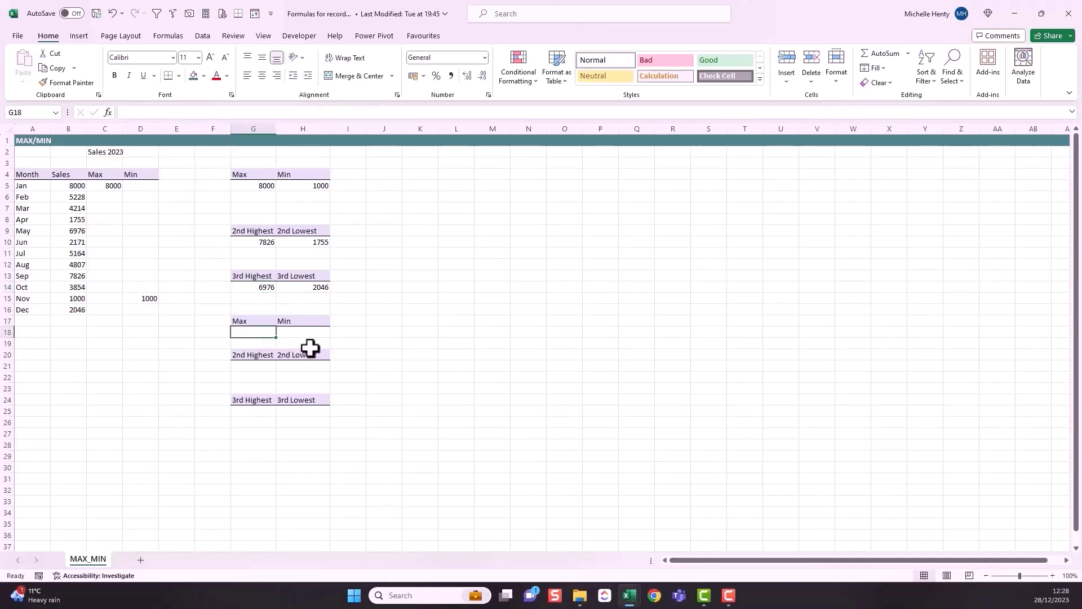
text(=index)
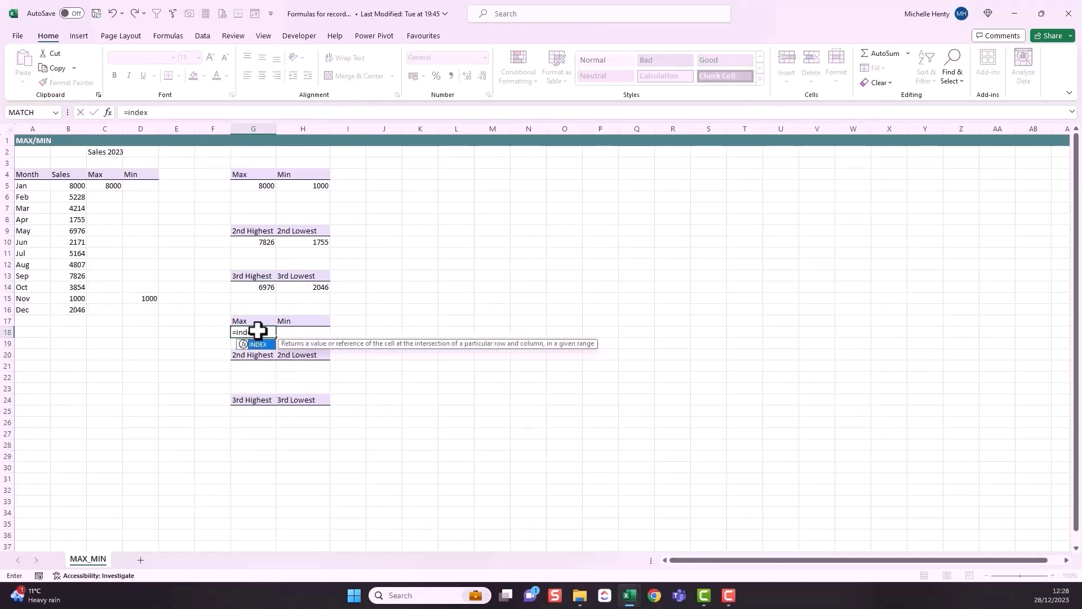
text(()
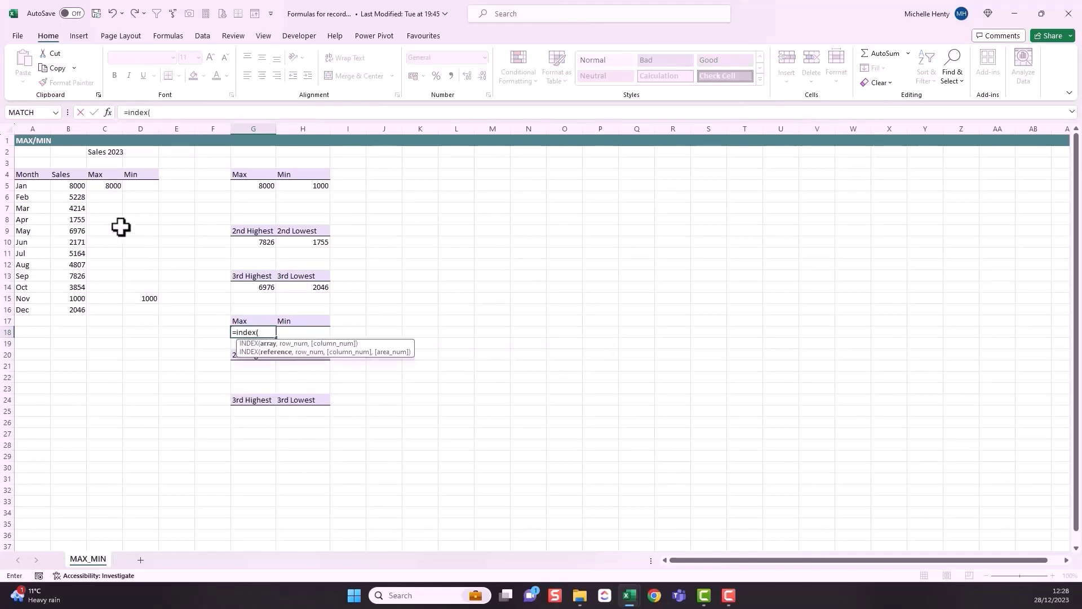
drag(35, 185, 32, 307)
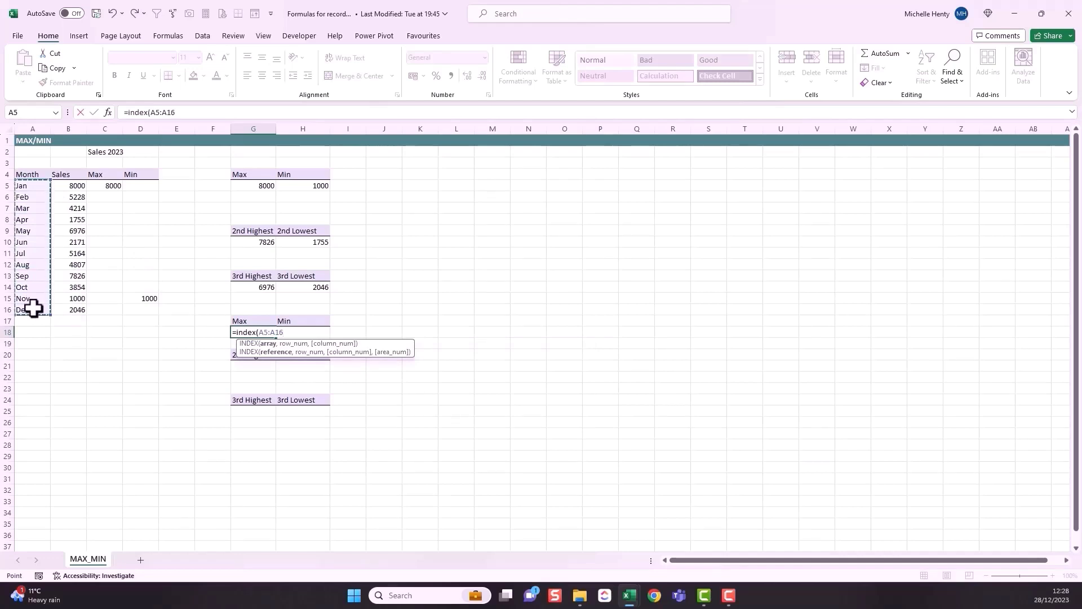
key(F4)
text(,)
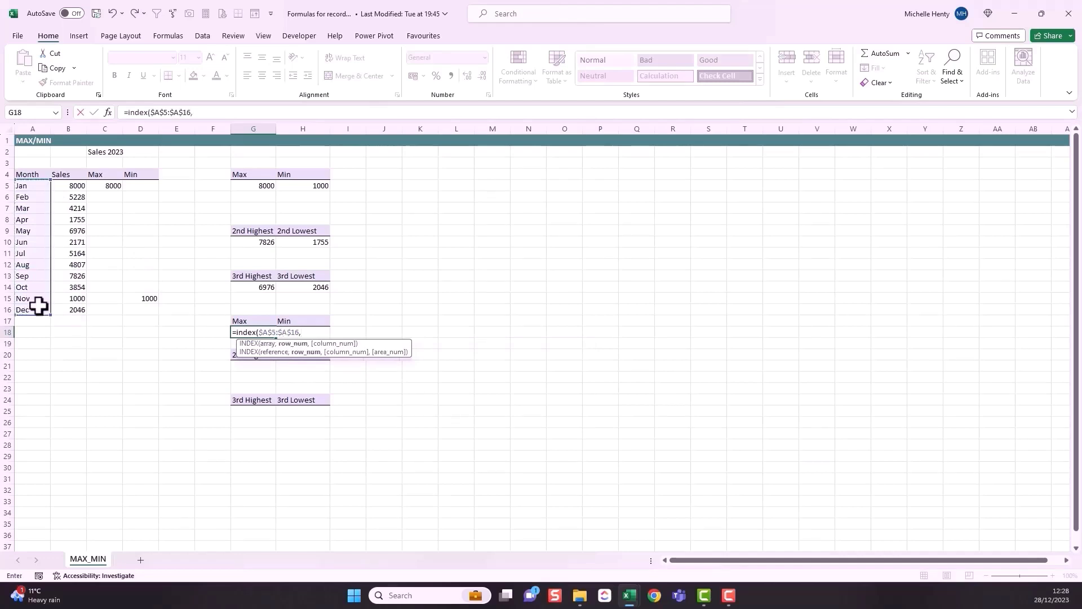
- Nest MATCH as the row number in the G18 formula, with MAX($B$5:$B$16) as its lookup value
text(match()
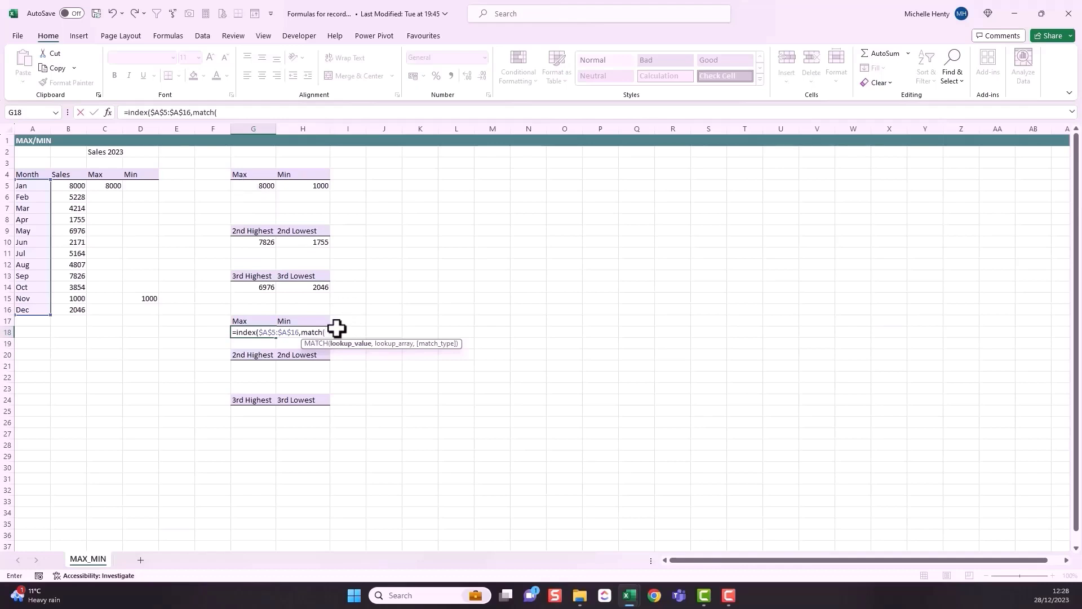
text(max()
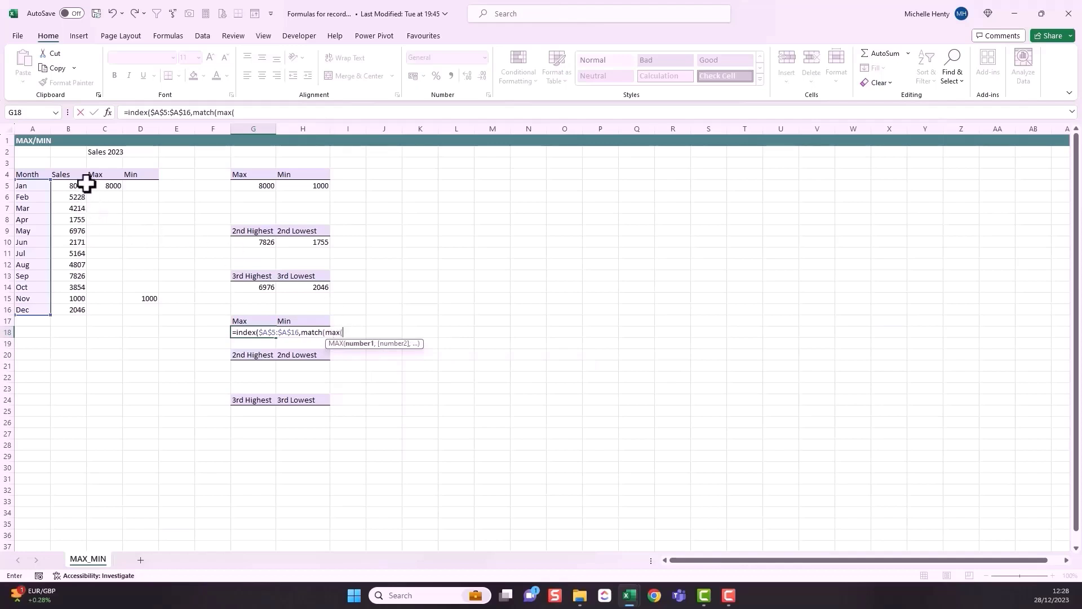
drag(84, 185, 73, 307)
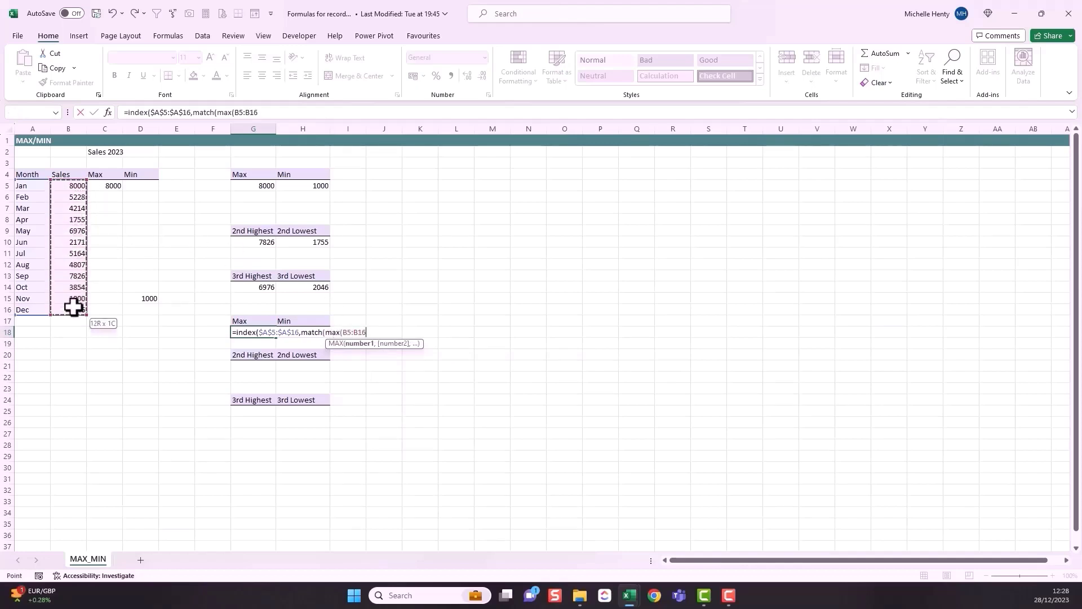
key(F4)
text())
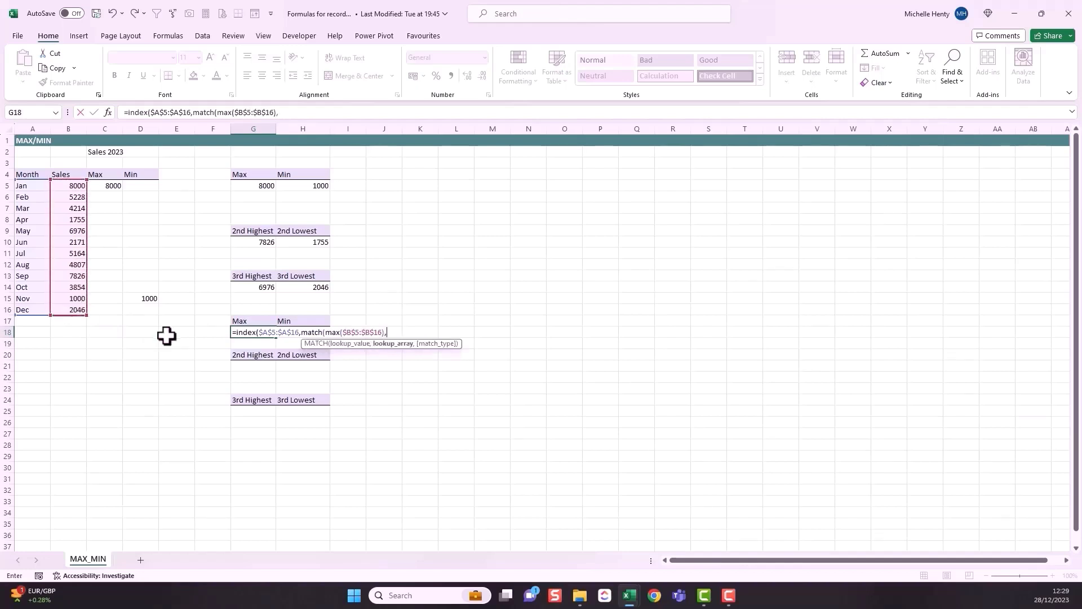
- Complete the G18 formula with lookup array $B$5:$B$16 and match type 0, and enter it
text(,)
drag(77, 186, 78, 308)
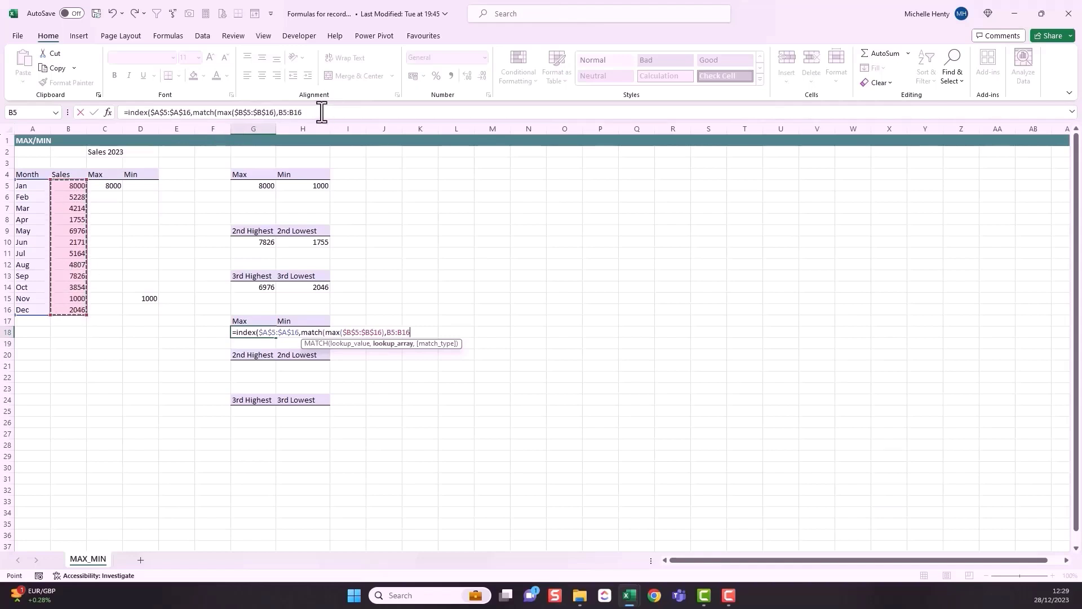
drag(303, 112, 280, 113)
key(F4)
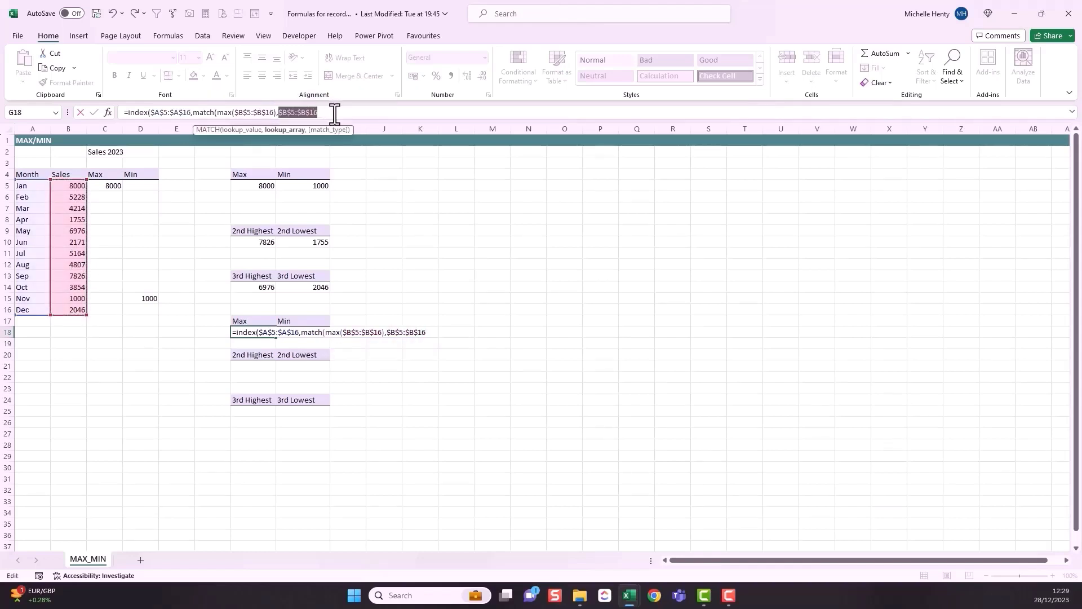
click(334, 112)
text(,)
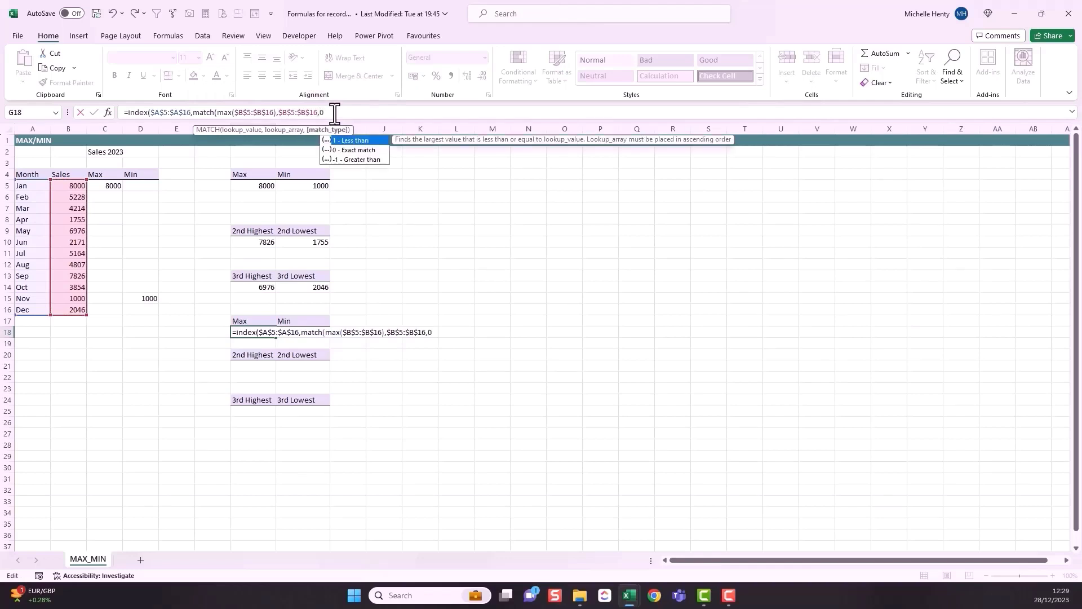
text(0)
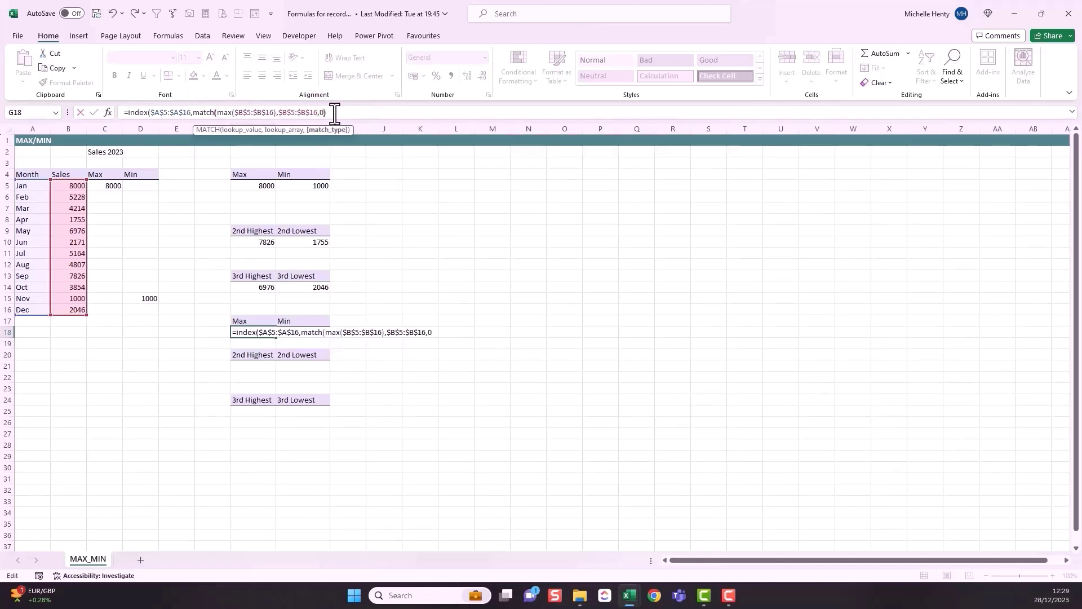
text())
key(Return)
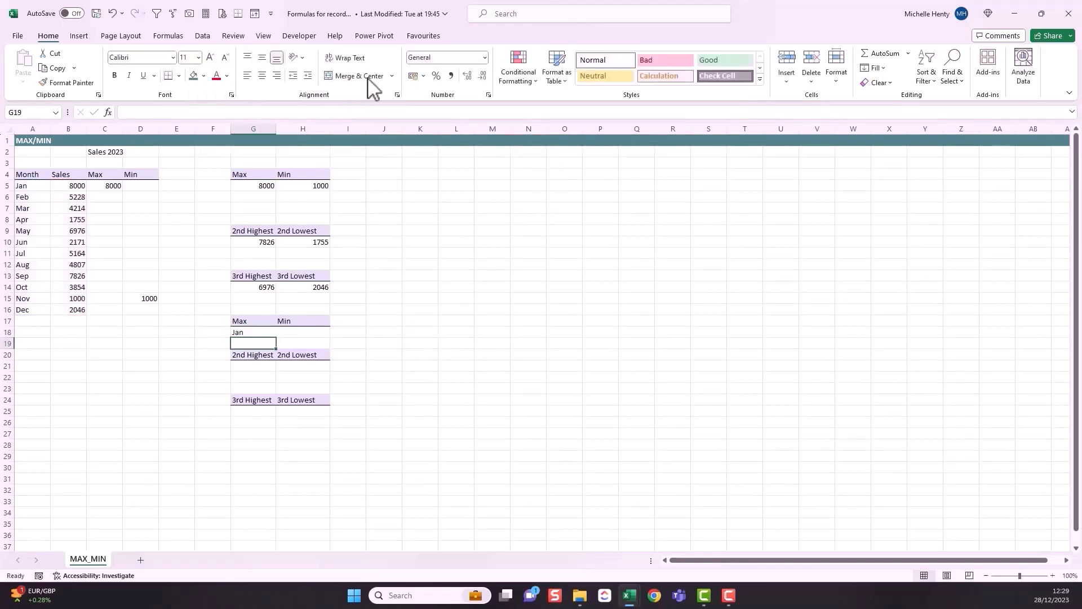
- Begin an INDEX formula in H18 under the copied Min heading, using absolute range $A$5:$A$16 as the array
click(297, 332)
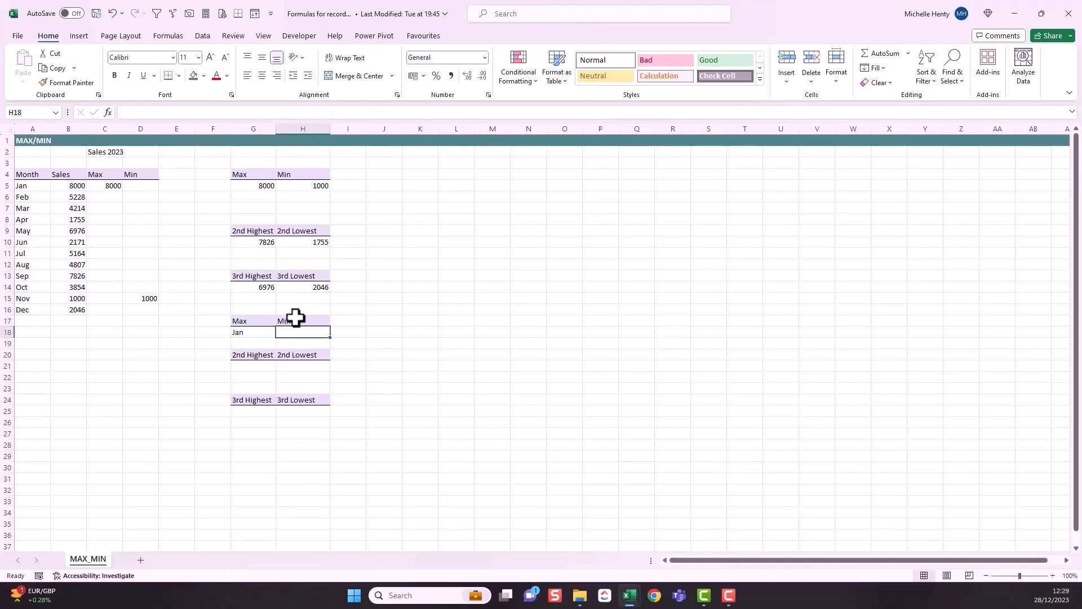
text(=index()
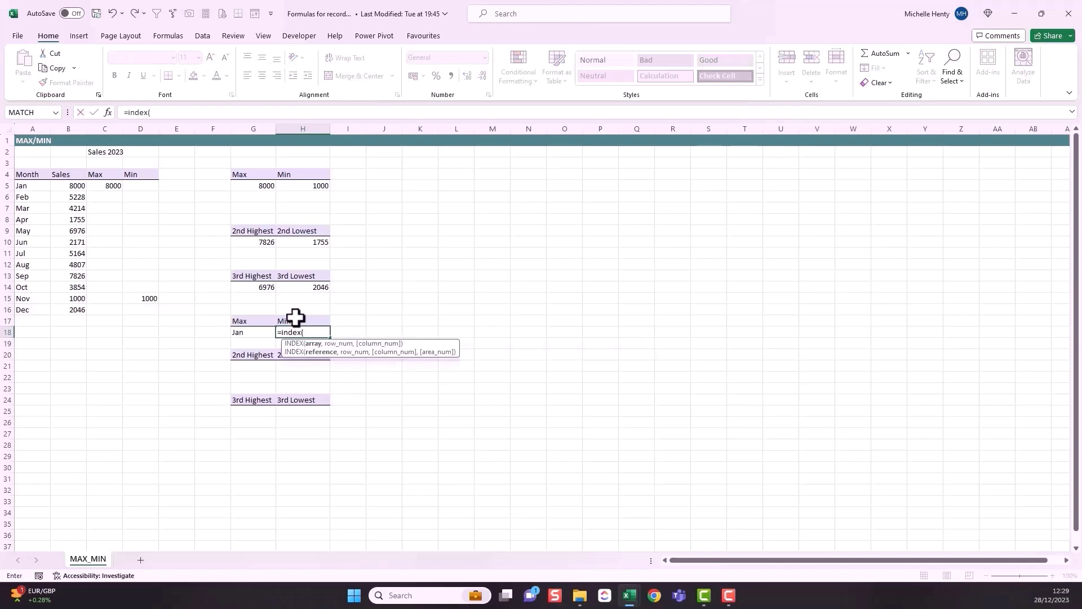
drag(36, 186, 35, 314)
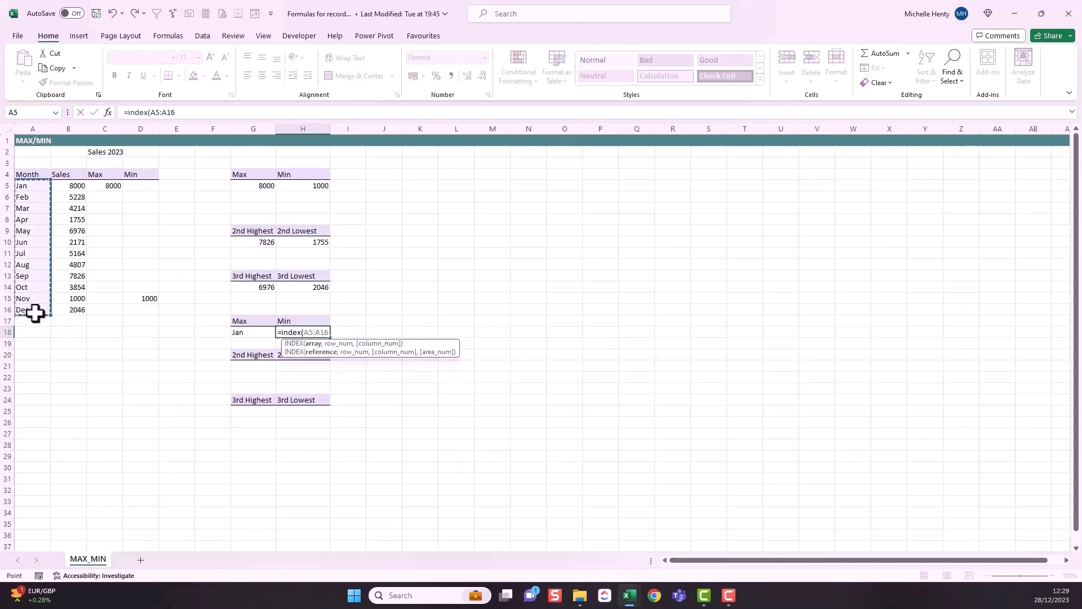
key(F4)
text(,)
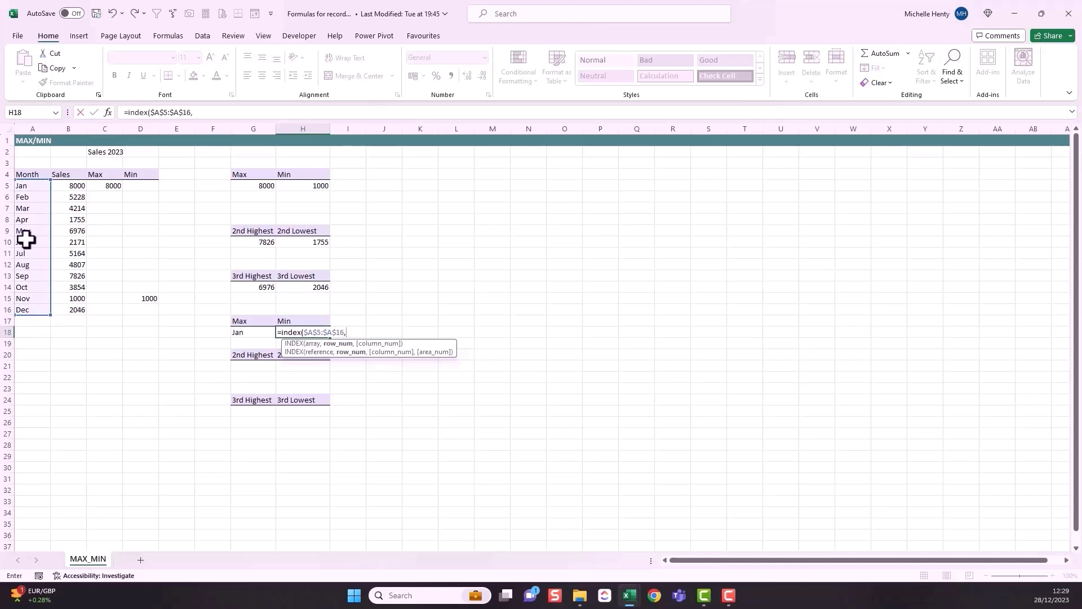
- Nest MATCH as the row number in the H18 formula, with MIN($B$5:$B$16) as its lookup value
text(match)
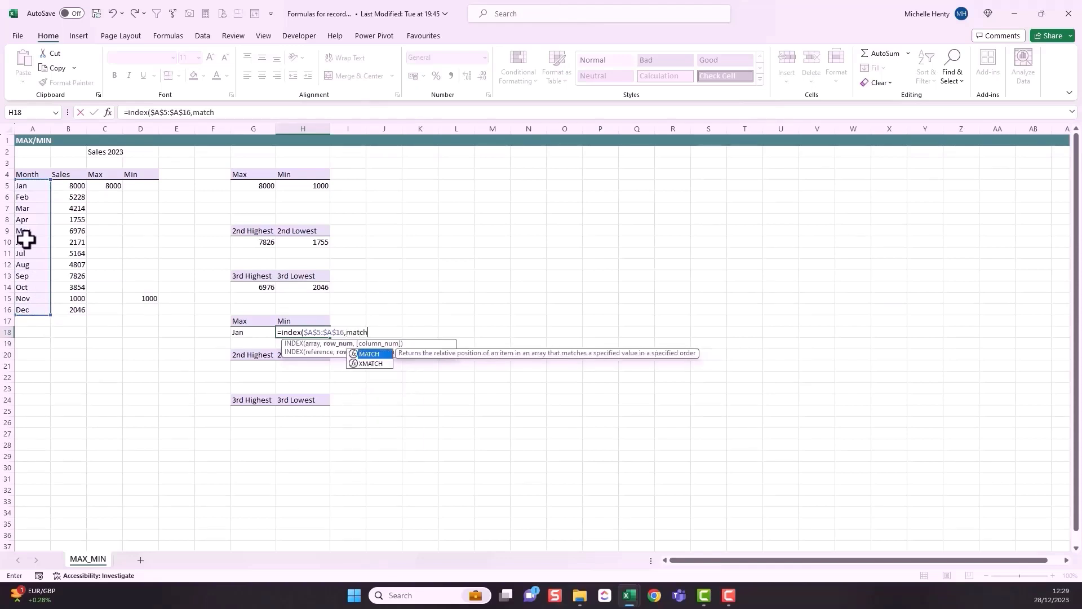
text(()
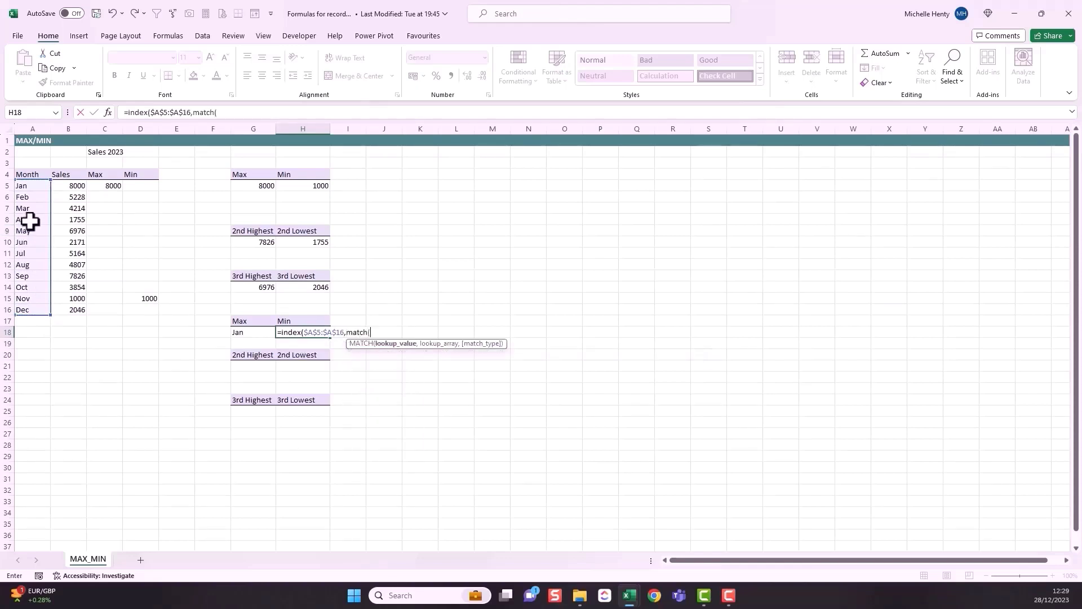
text(min)
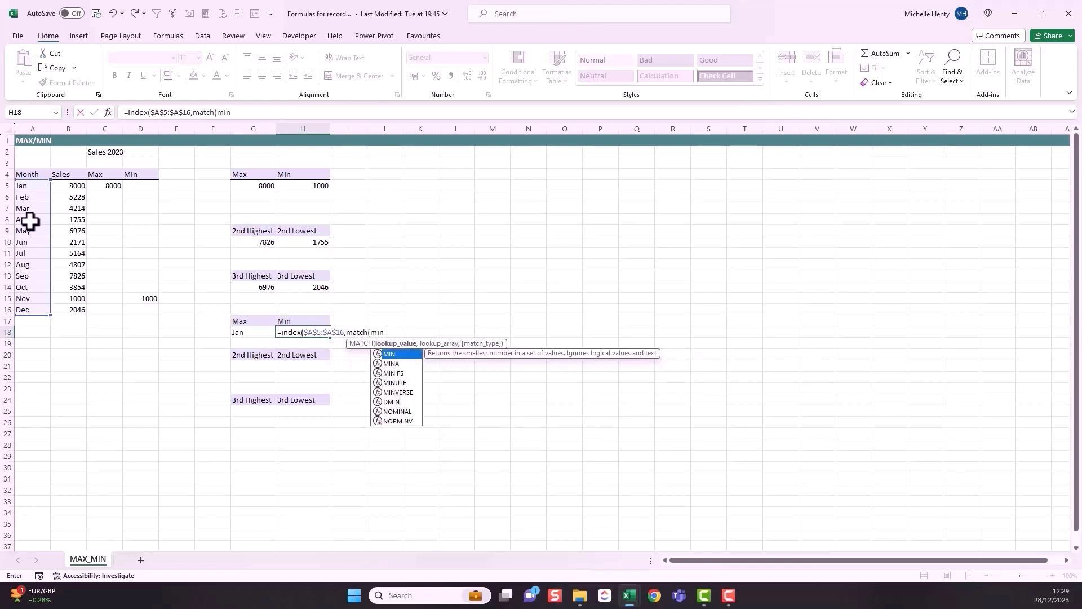
text(()
drag(61, 186, 65, 309)
key(F4)
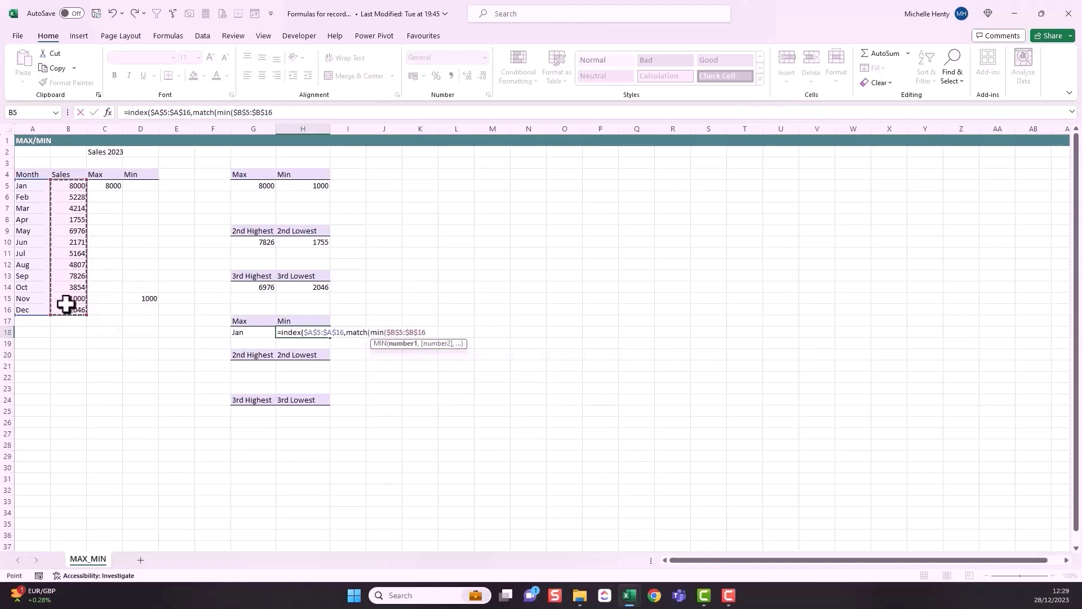
text())
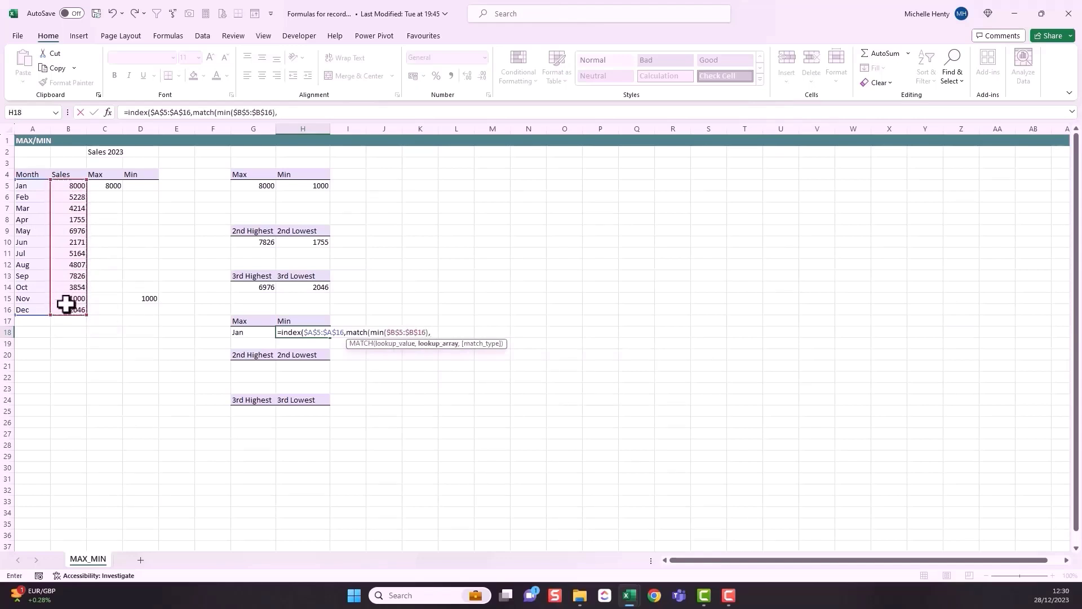
- Finish the H18 formula with lookup array $B$5:$B$16 and match type 0, and enter it
text(,)
drag(73, 189, 64, 309)
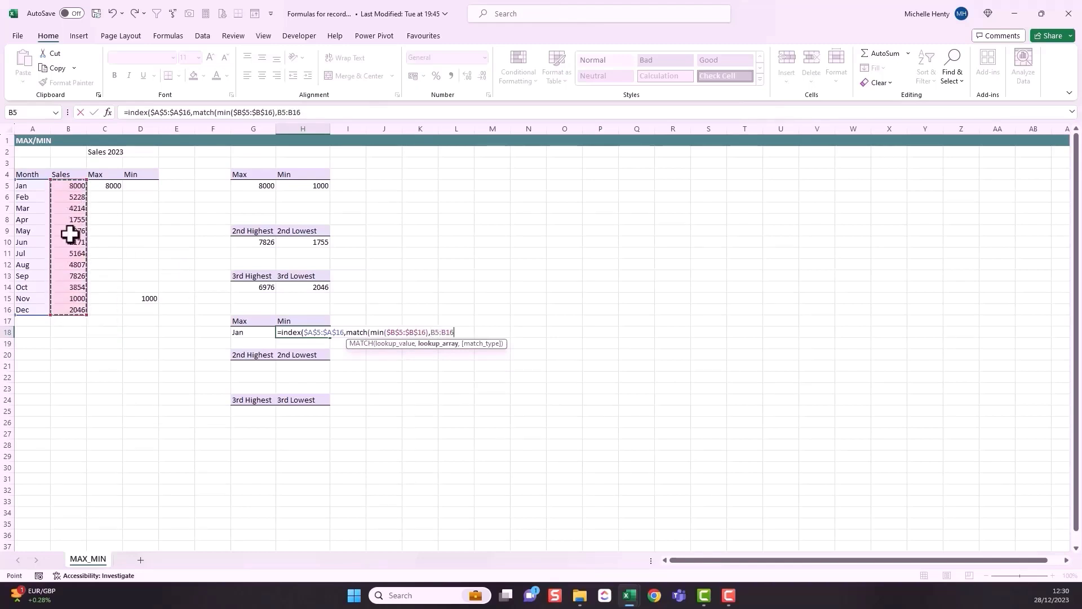
key(F4)
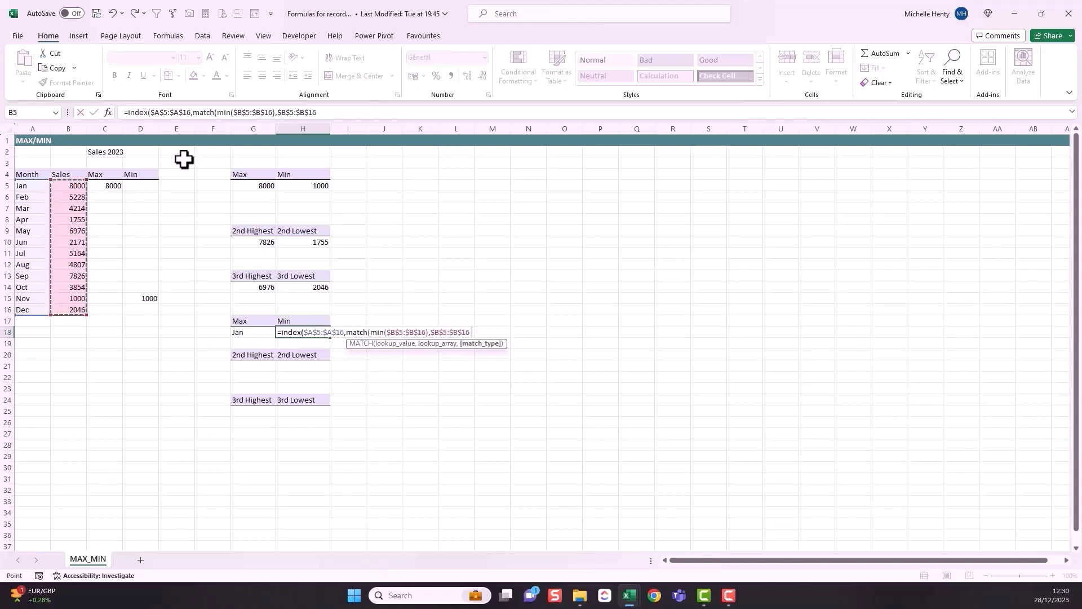
text(,0)))
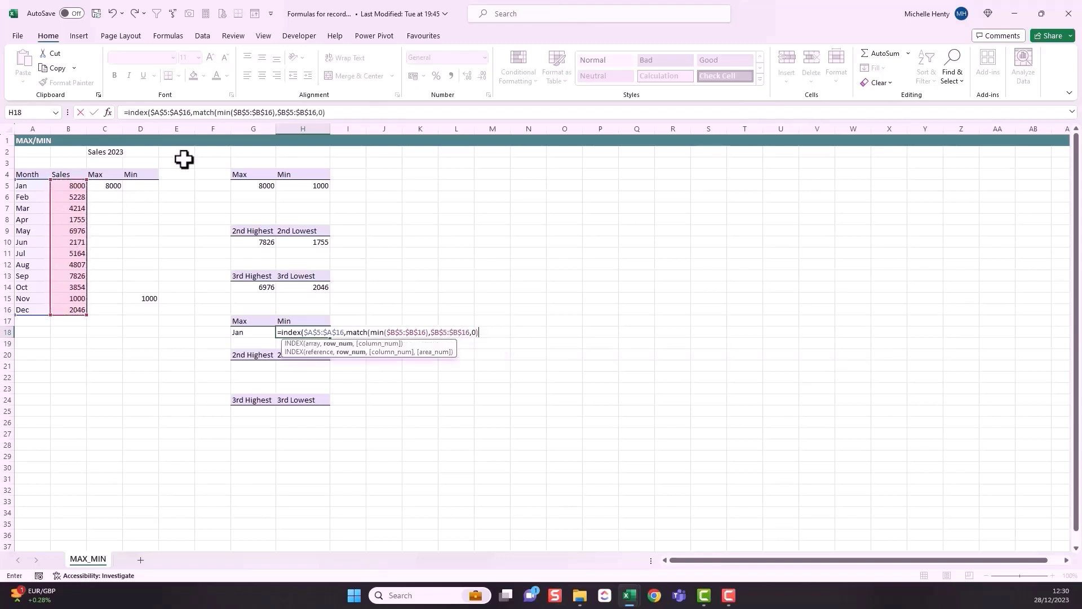
key(Return)
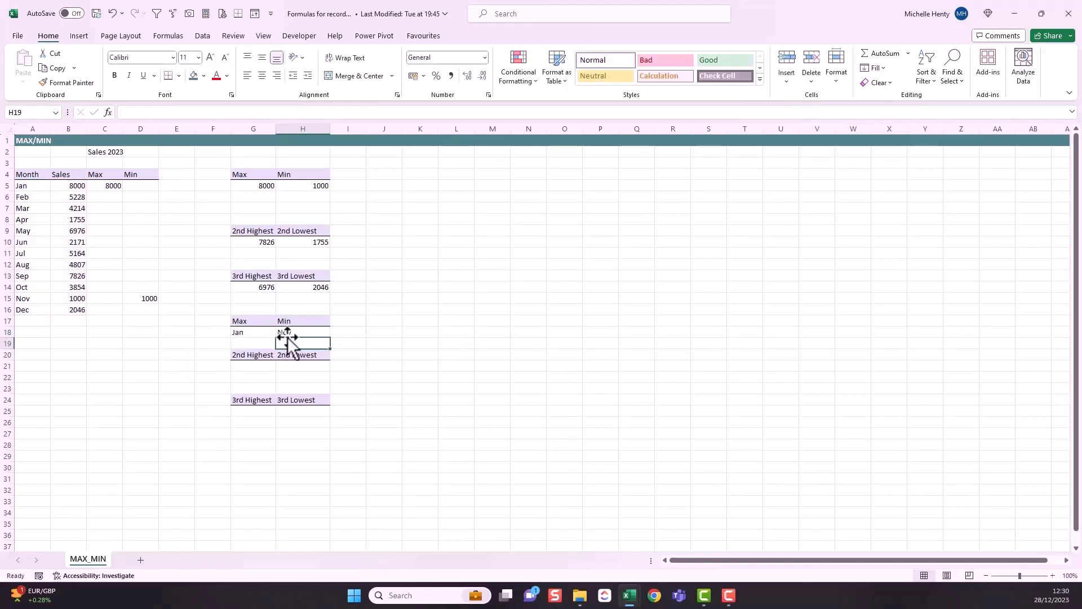
- Test the month formulas by setting February's sales in B6 to 9000, and undo the change
click(76, 187)
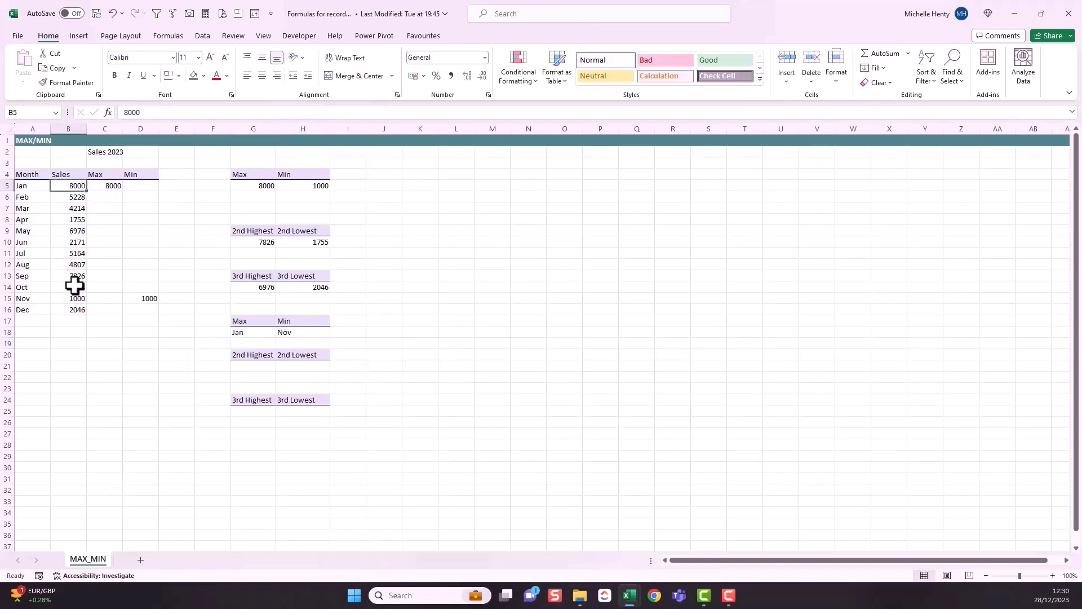
click(76, 297)
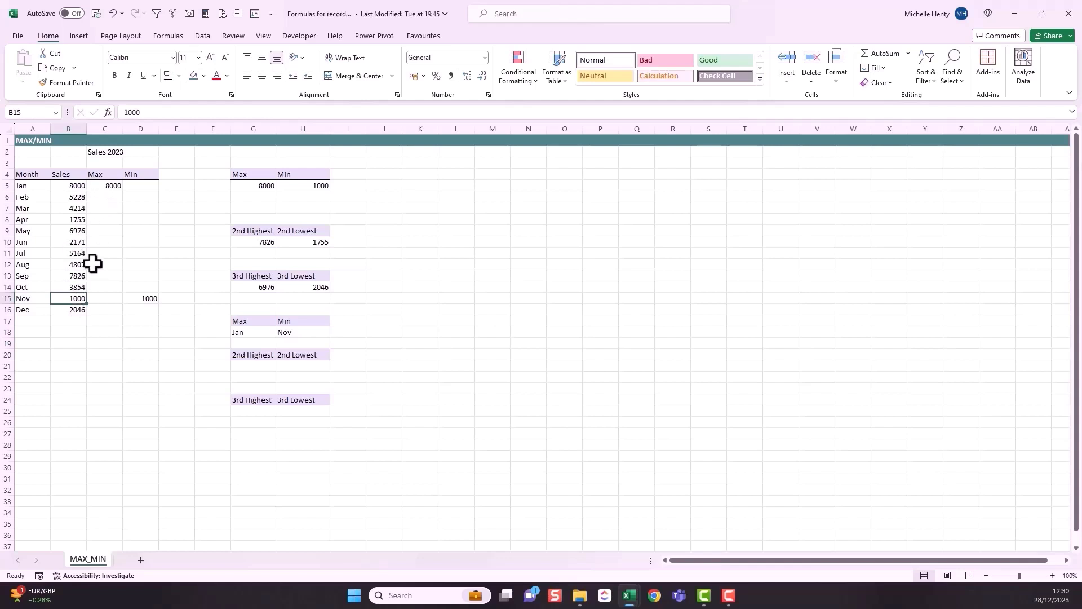
click(66, 197)
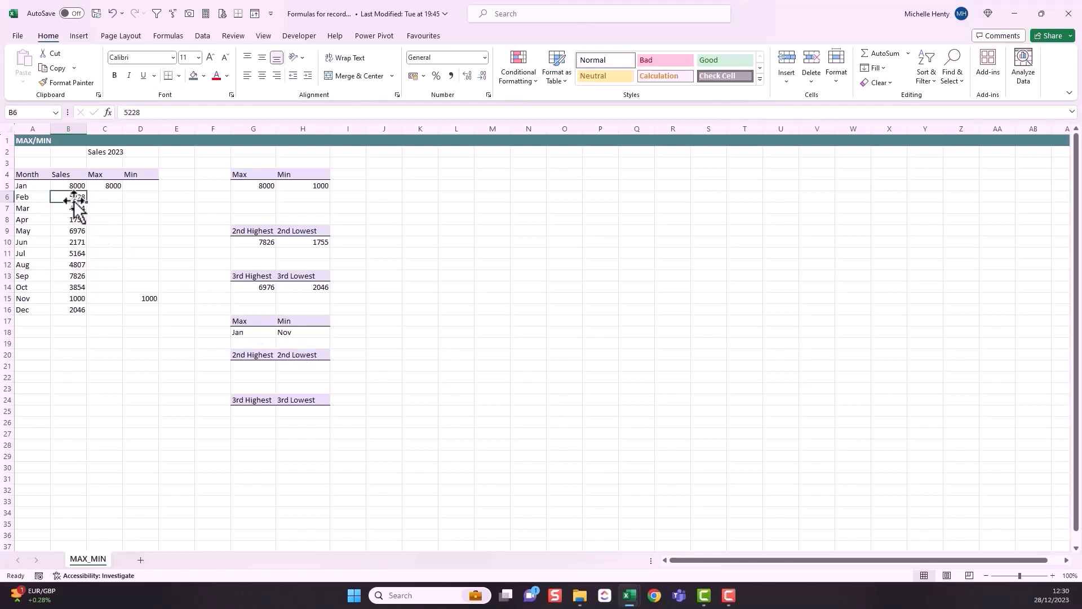
text(9000)
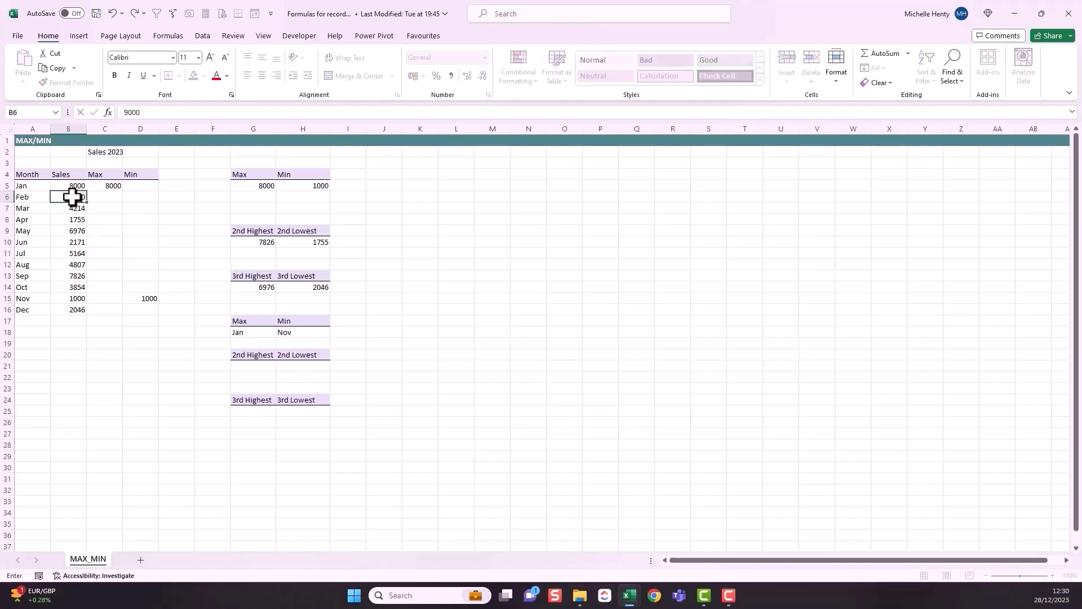
key(Return)
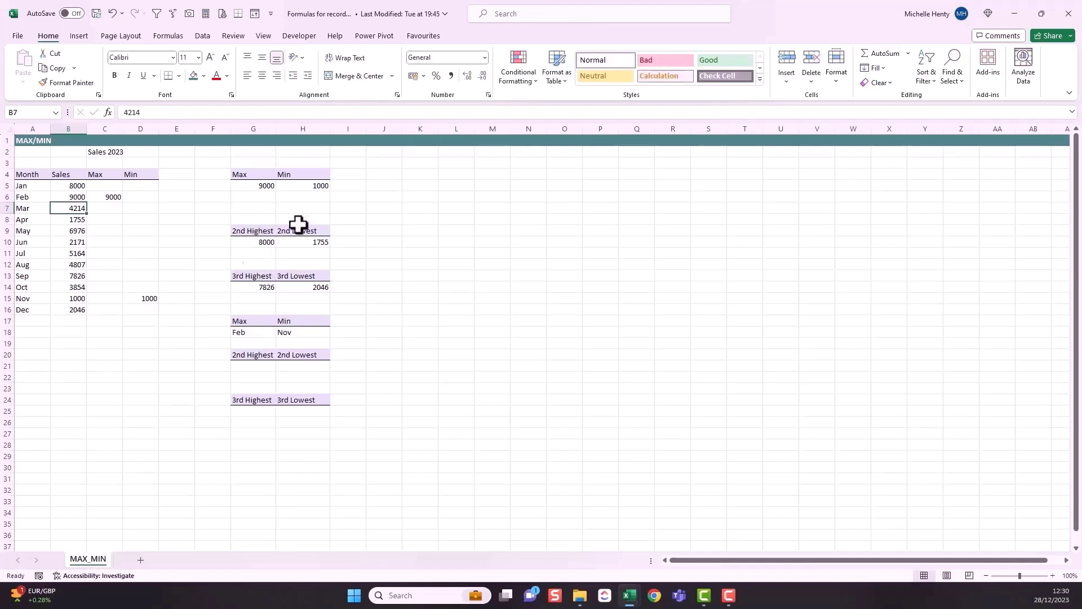
key(ctrl+z)
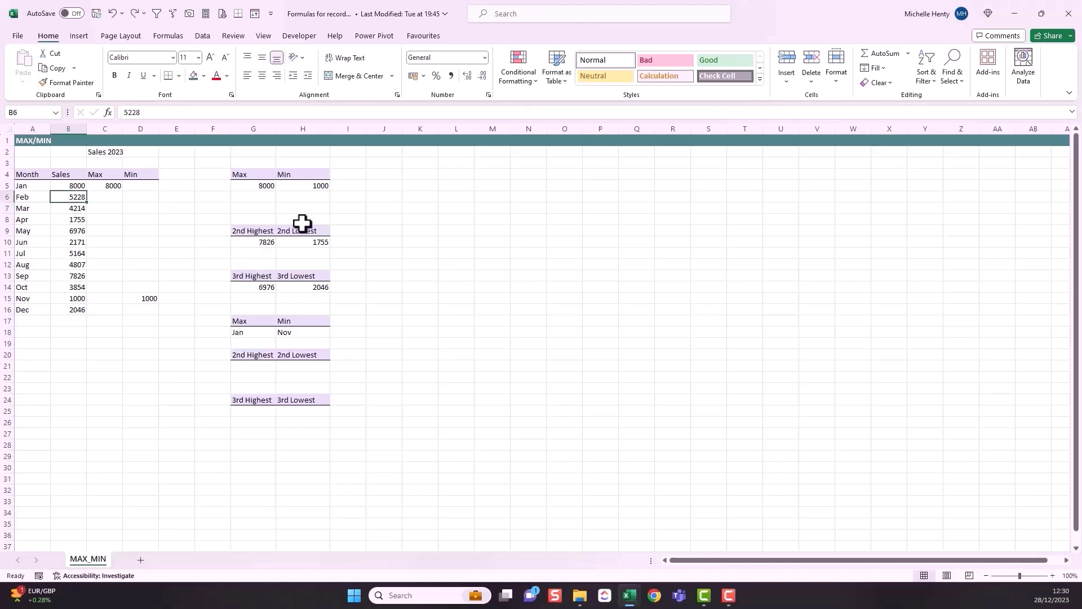
- Begin an INDEX formula in G21 under the lower 2nd Highest heading, using absolute range $A$5:$A$16 as the array
click(251, 366)
text(=index()
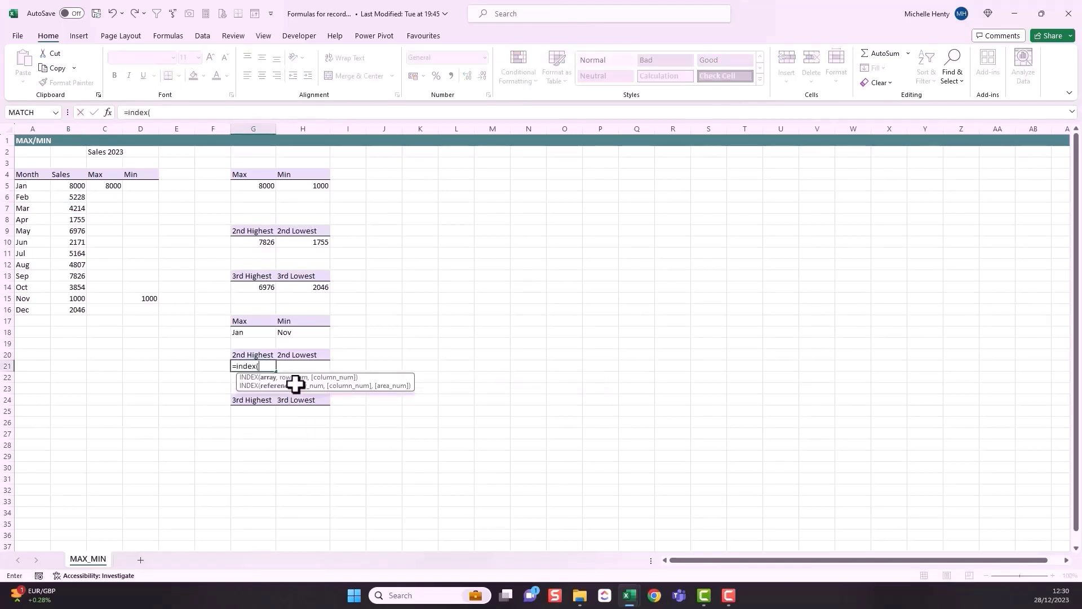
drag(27, 186, 27, 310)
key(F4)
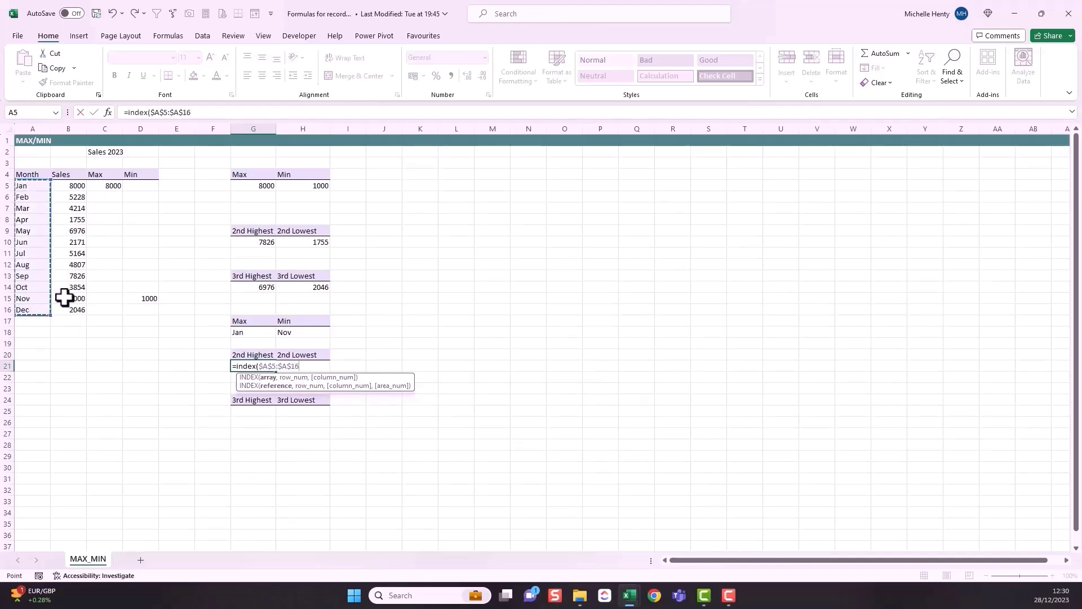
text(,)
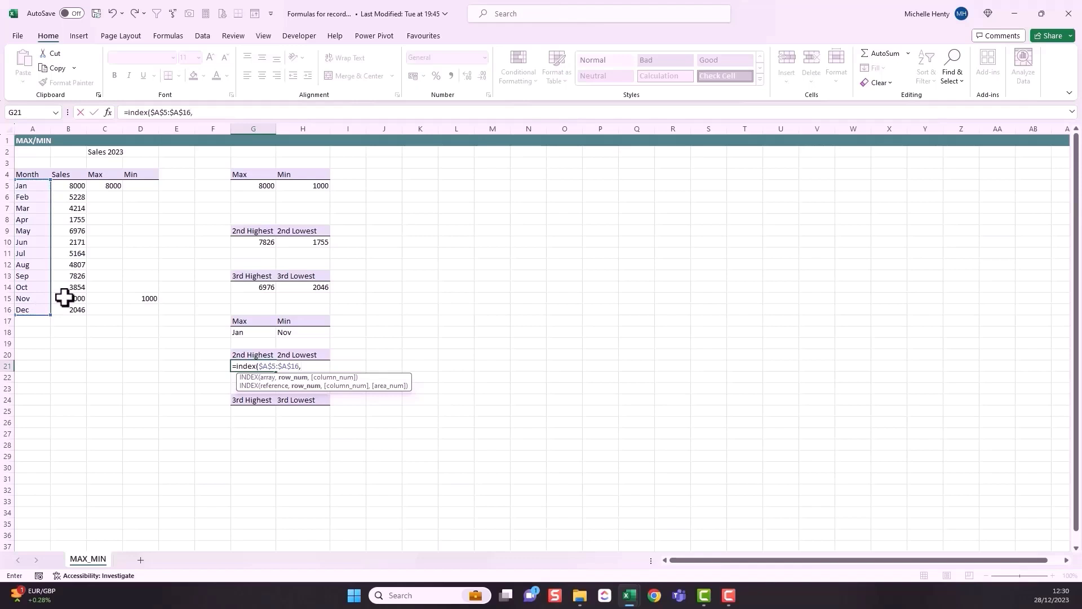
- Nest MATCH as the row number in the G21 formula, with LARGE($B$5:$B$16,2) as its lookup value
text(ma)
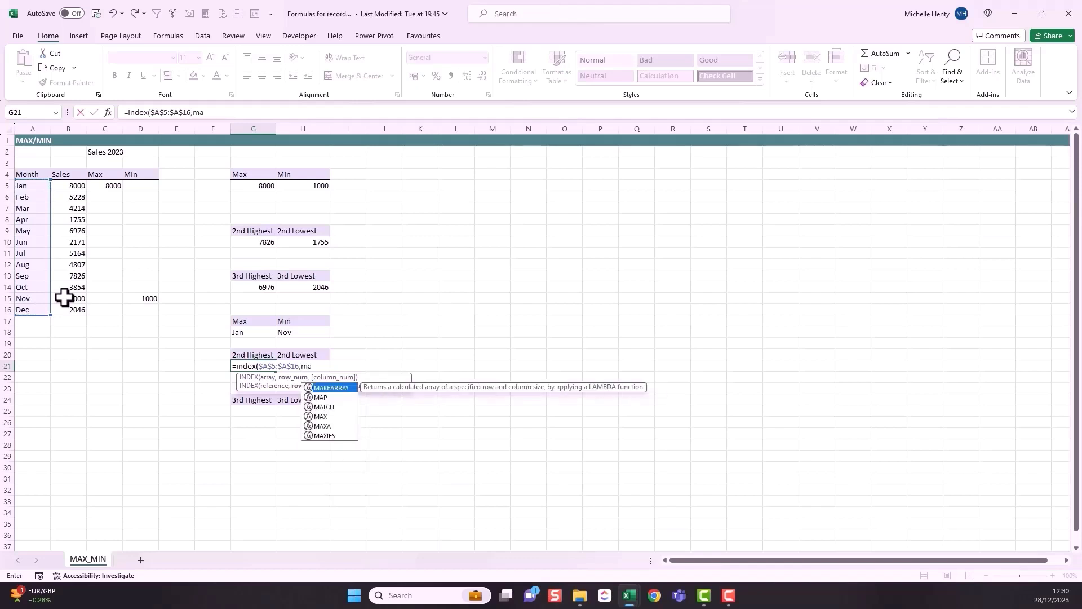
text(tch()
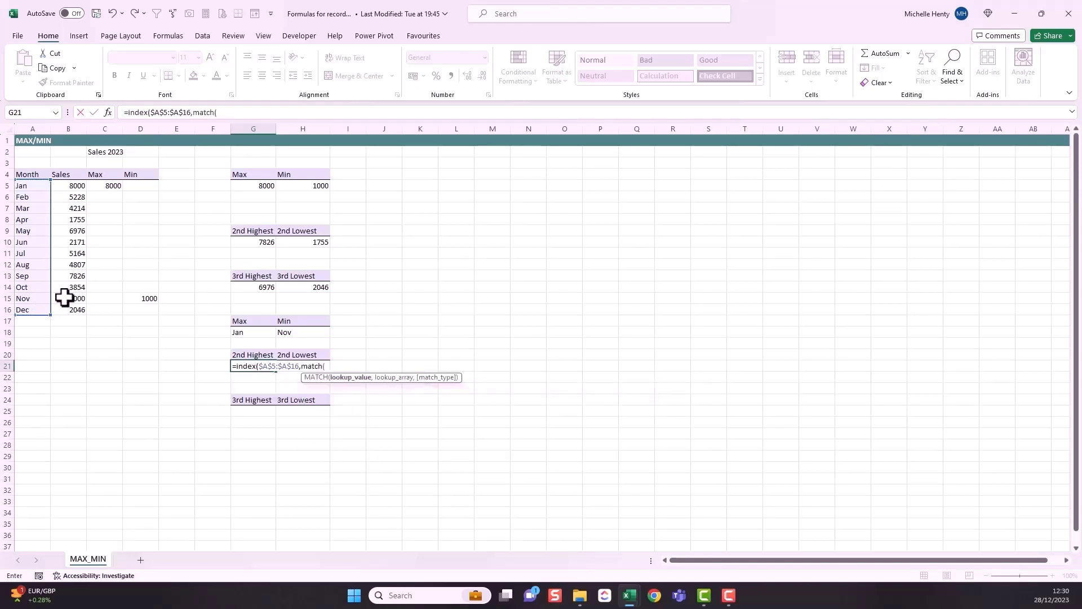
text(large)
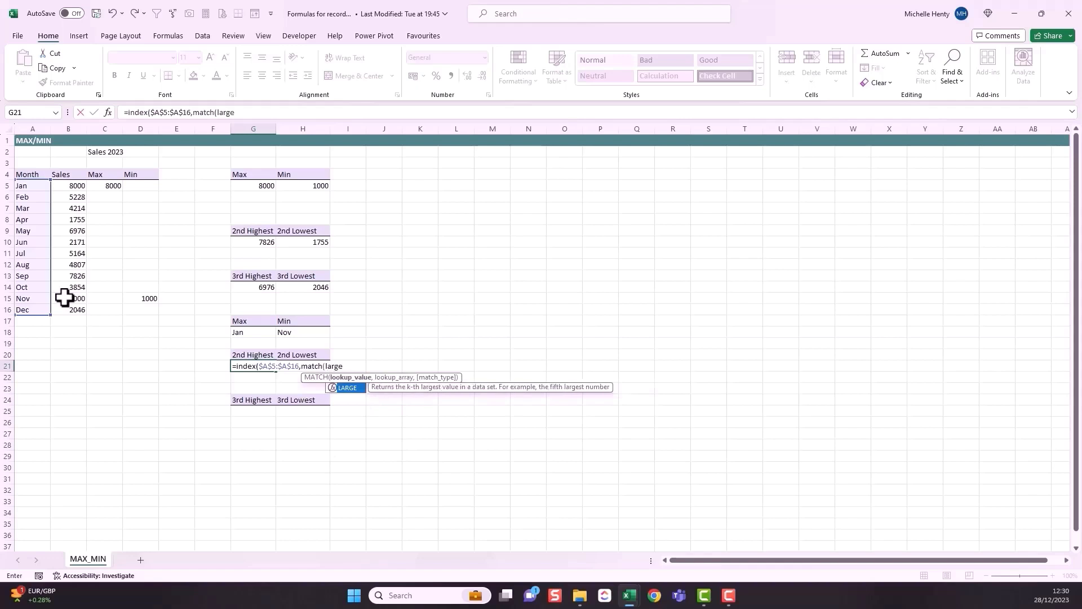
text(()
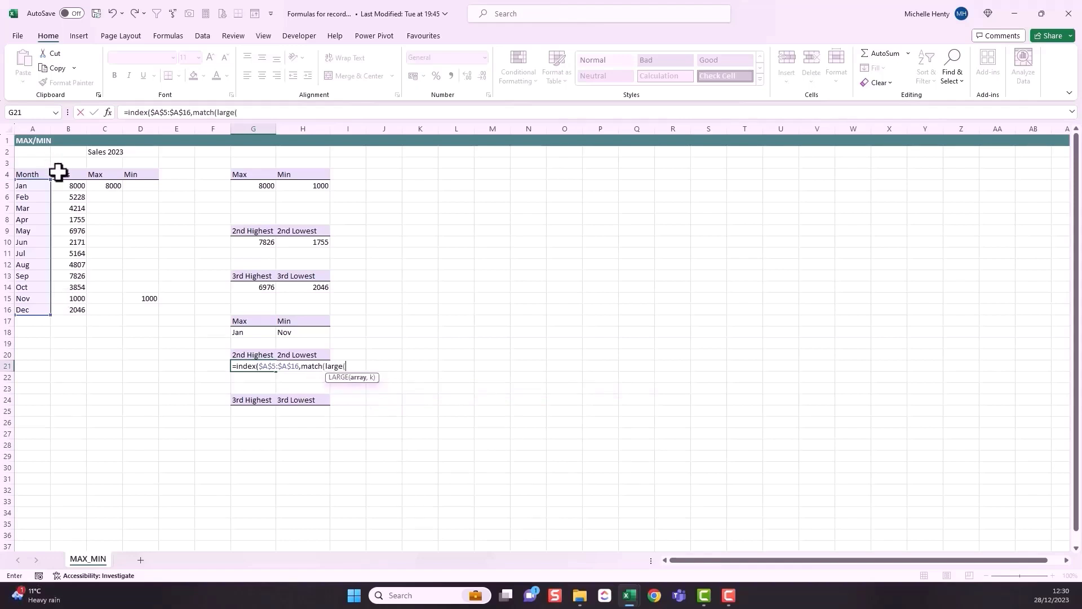
drag(66, 188, 77, 314)
drag(369, 367, 349, 370)
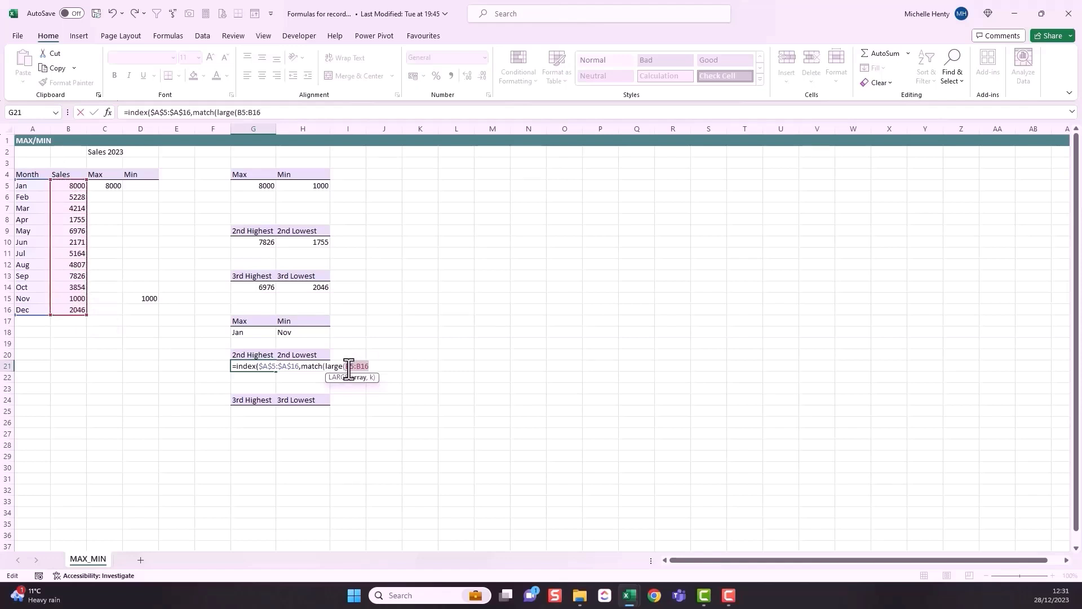
key(F4)
text(,2),)
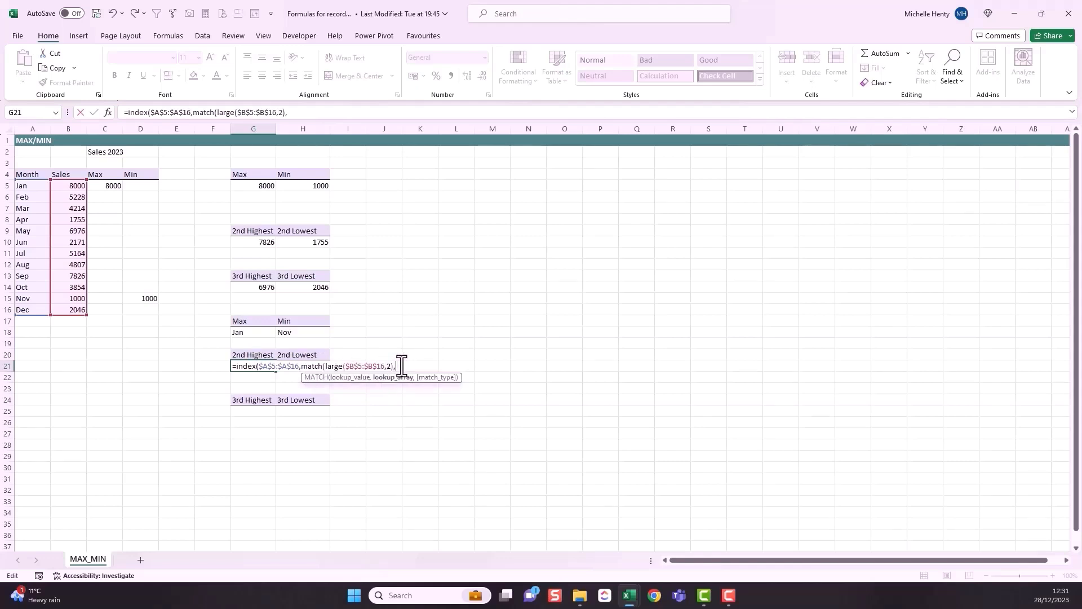
- Finish and enter the G21 formula with lookup array $B$5:$B$16 and match type 0, and check it against G10 and B13
drag(79, 184, 76, 307)
key(F4)
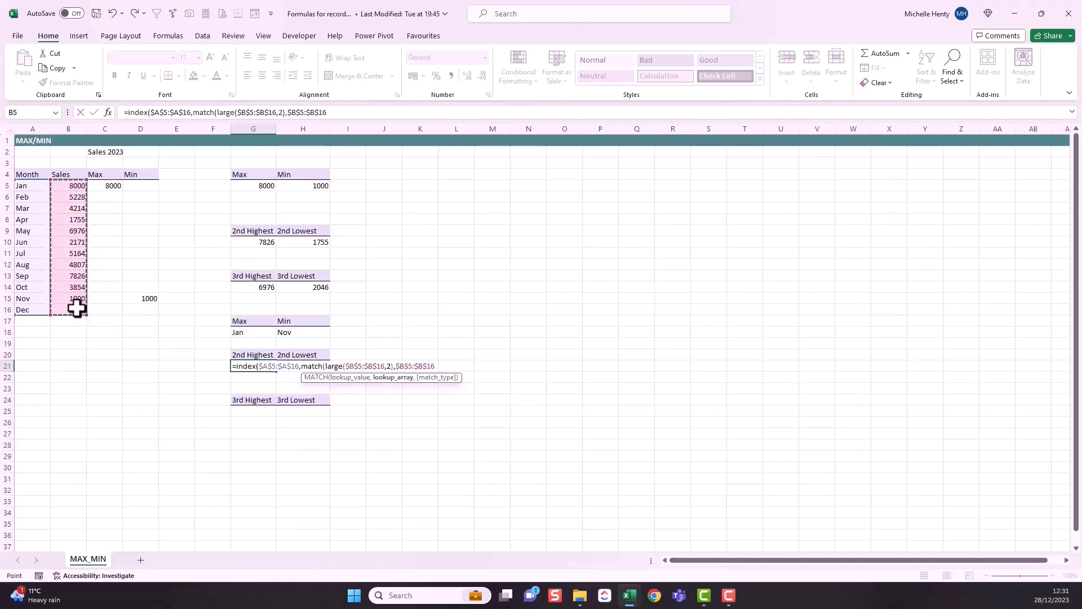
text(,)
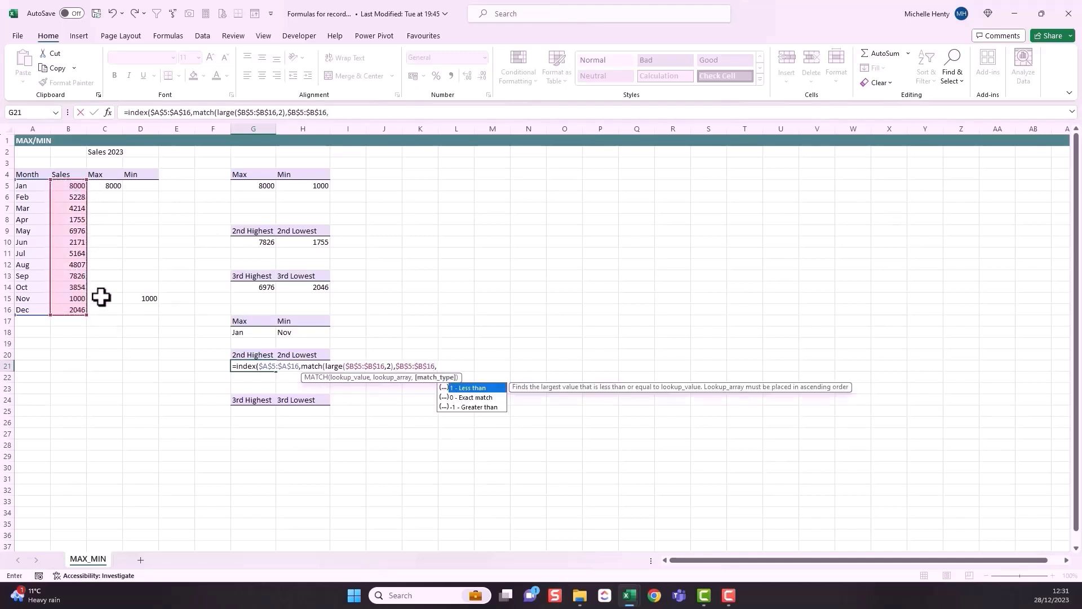
text(0)))
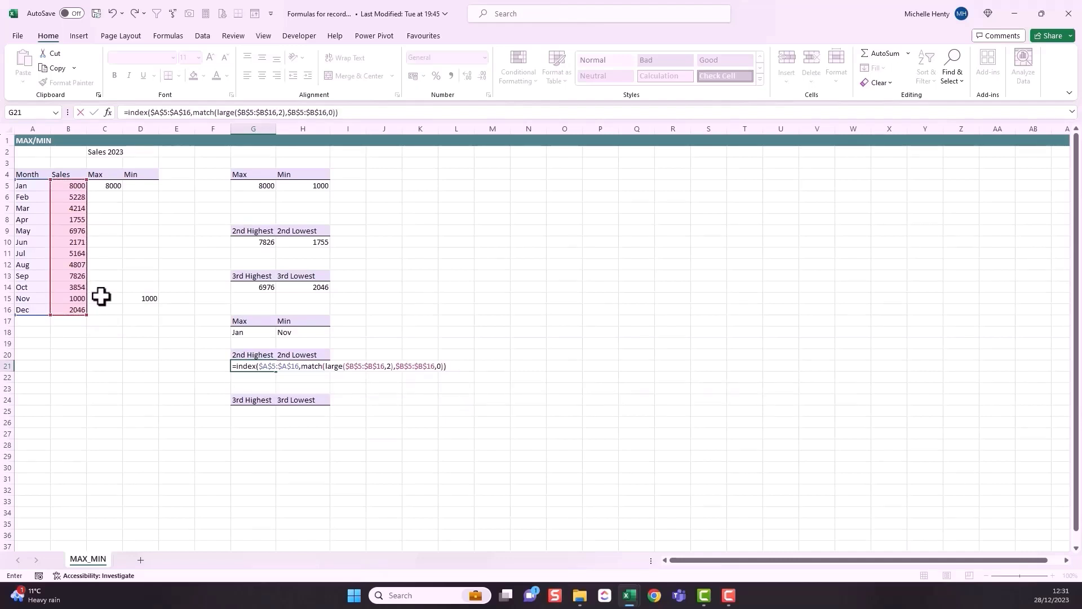
key(Return)
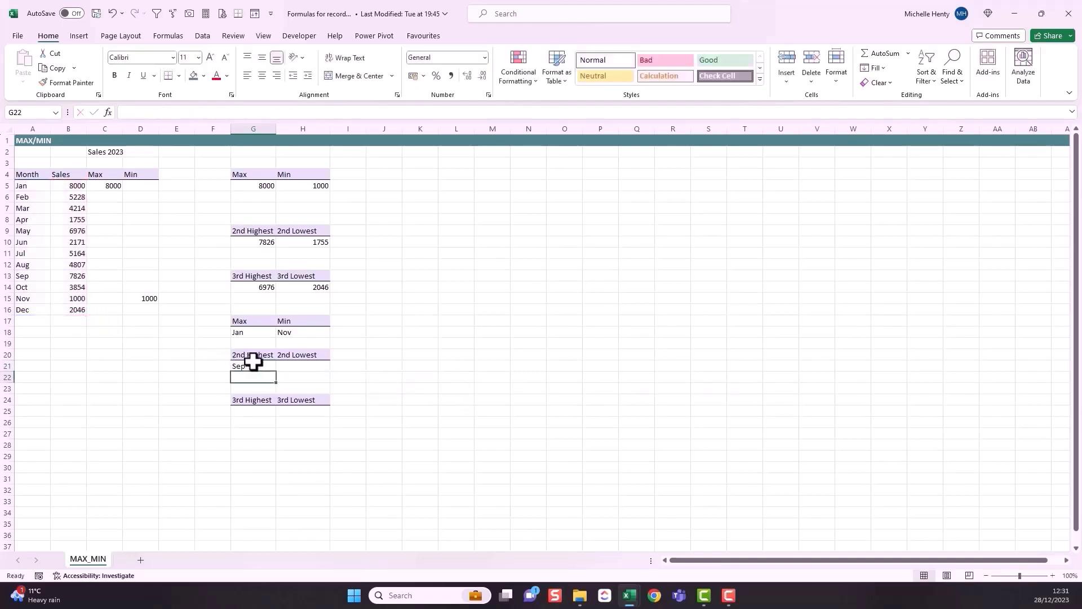
click(259, 243)
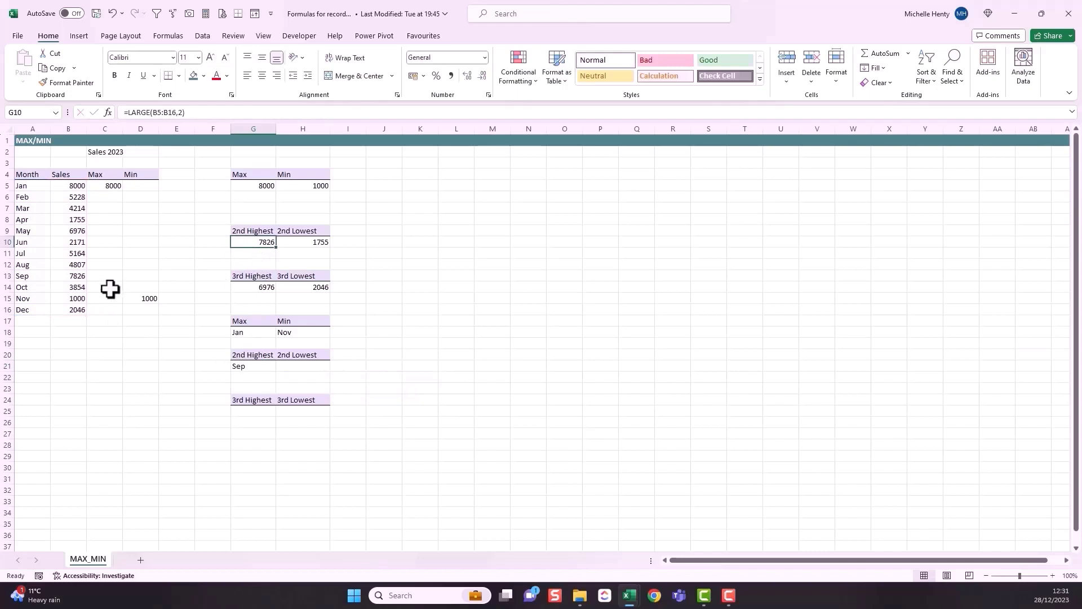
click(66, 275)
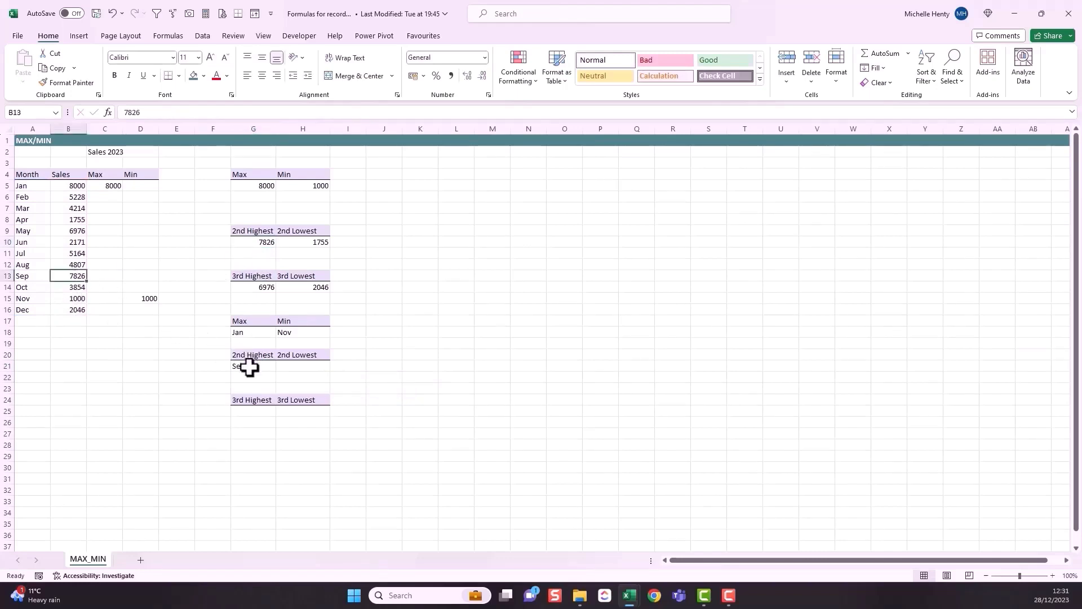
- Fill the G21 formula across to H21 and replace LARGE with SMALL in the H21 copy
click(249, 367)
drag(275, 371, 309, 372)
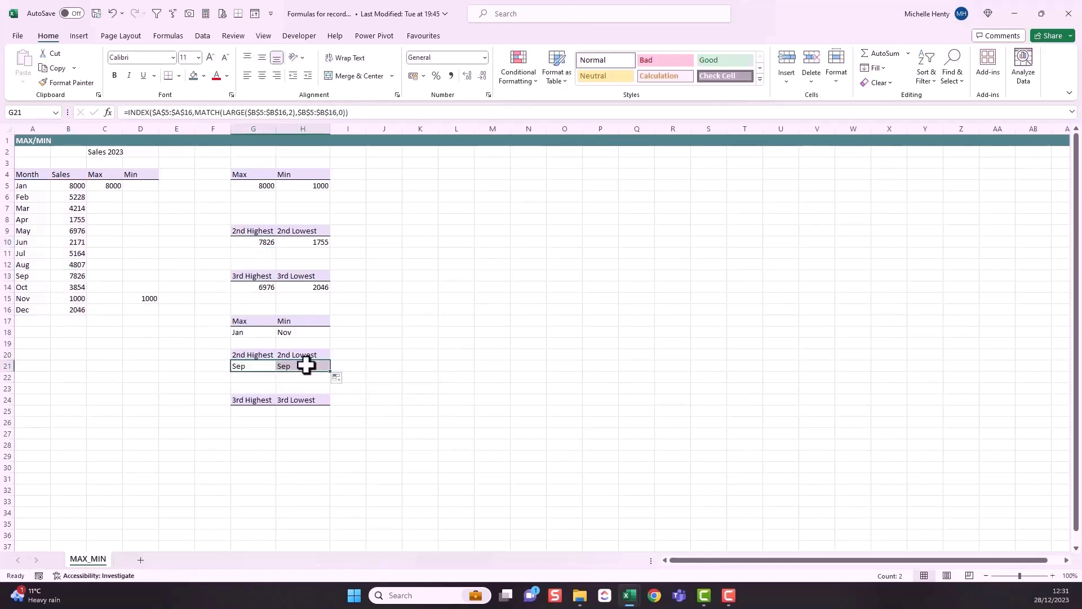
click(308, 367)
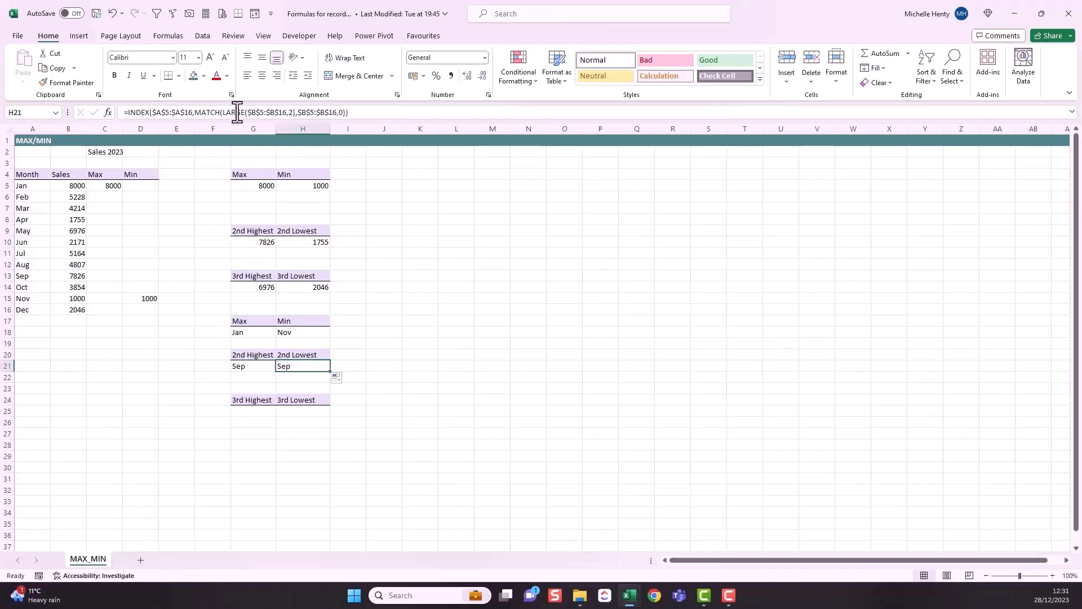
drag(245, 113, 223, 113)
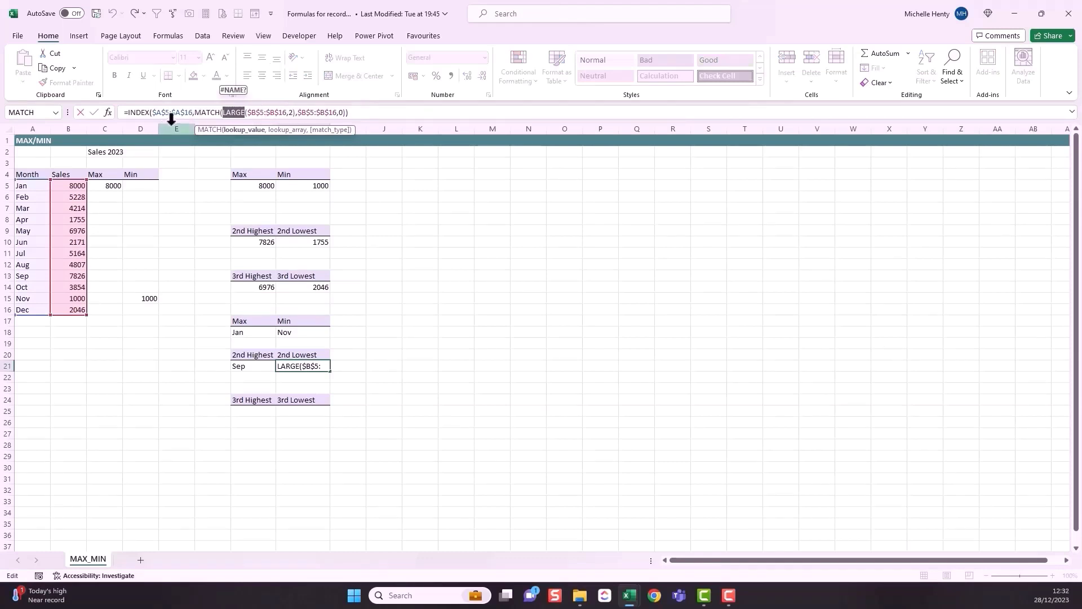
text(small)
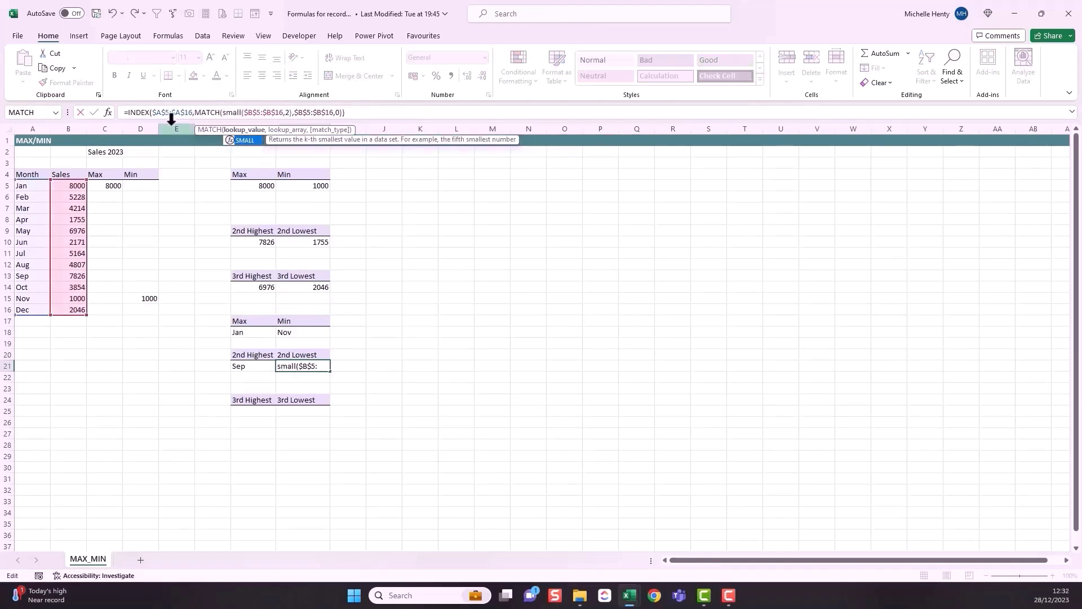
key(Return)
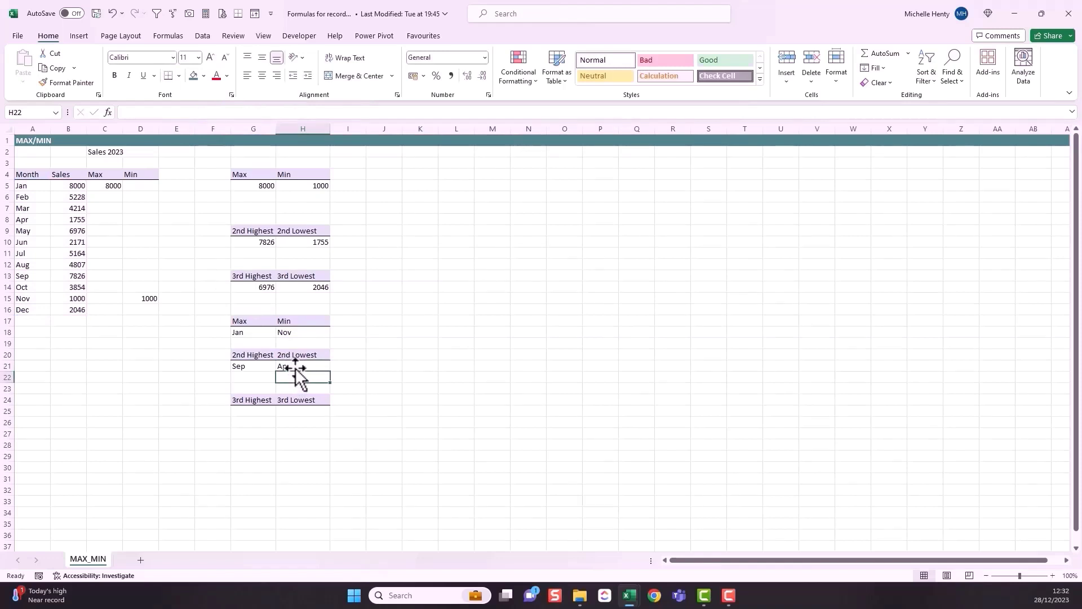
- Copy the exact formula text from G21 into G25 under the lower 3rd Highest heading
key(Up)
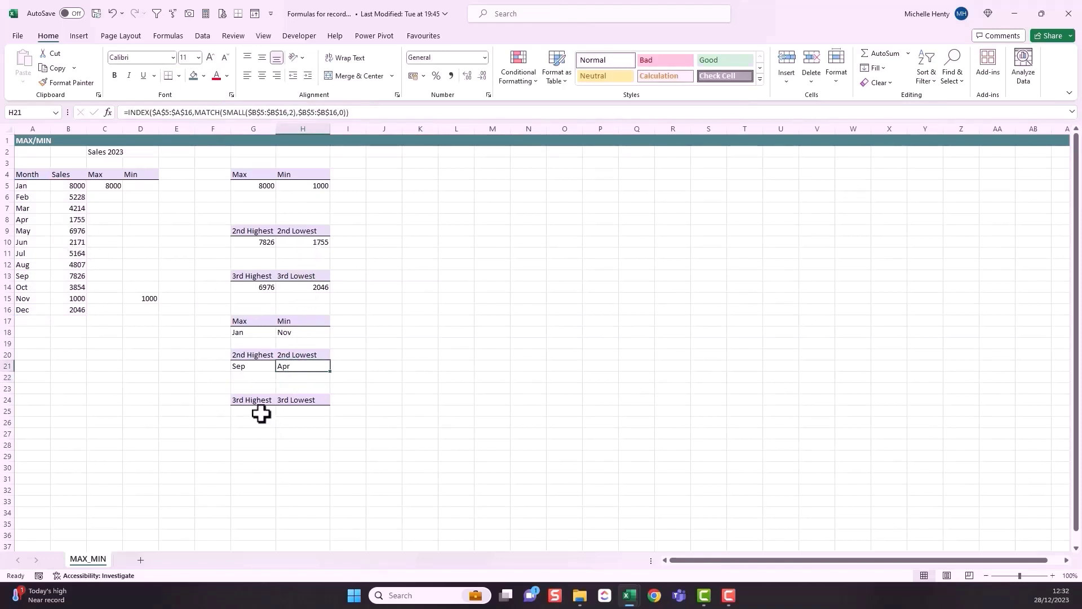
key(Left)
drag(356, 112, 82, 109)
key(ctrl+c)
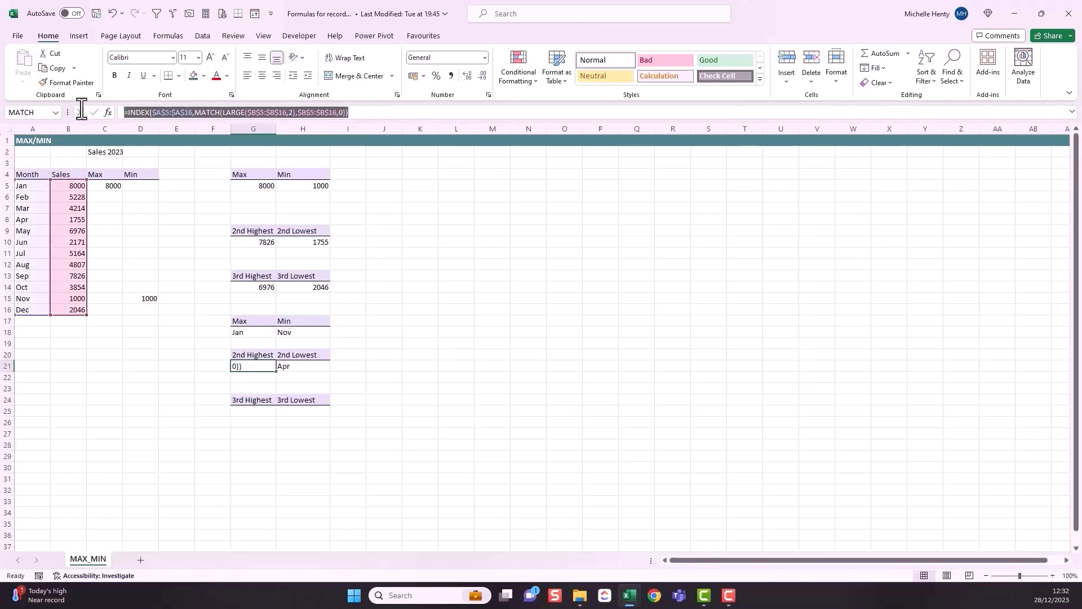
click(248, 416)
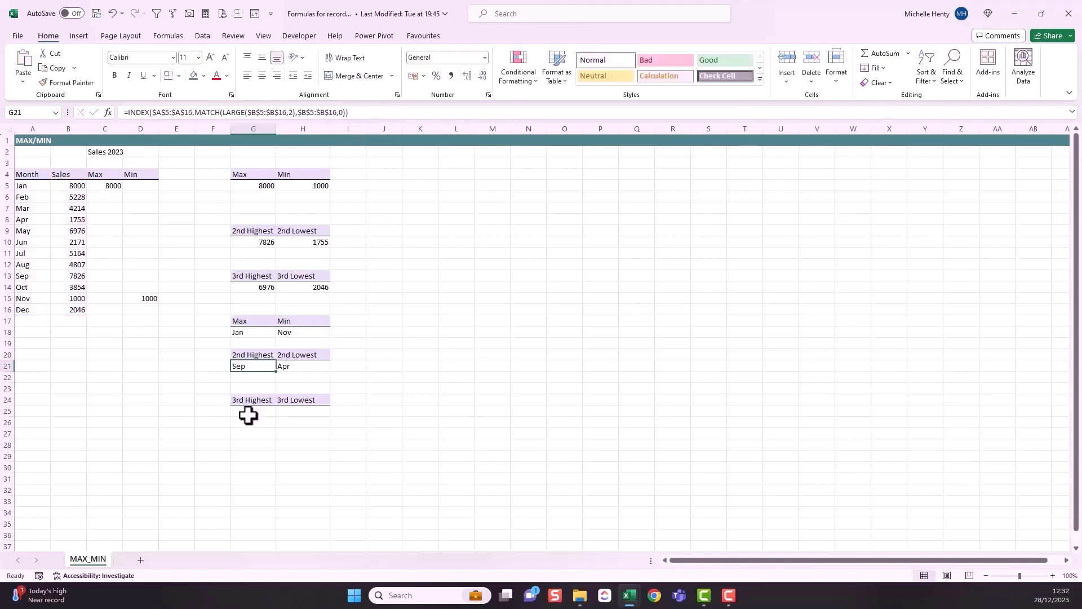
key(ctrl+v)
click(295, 425)
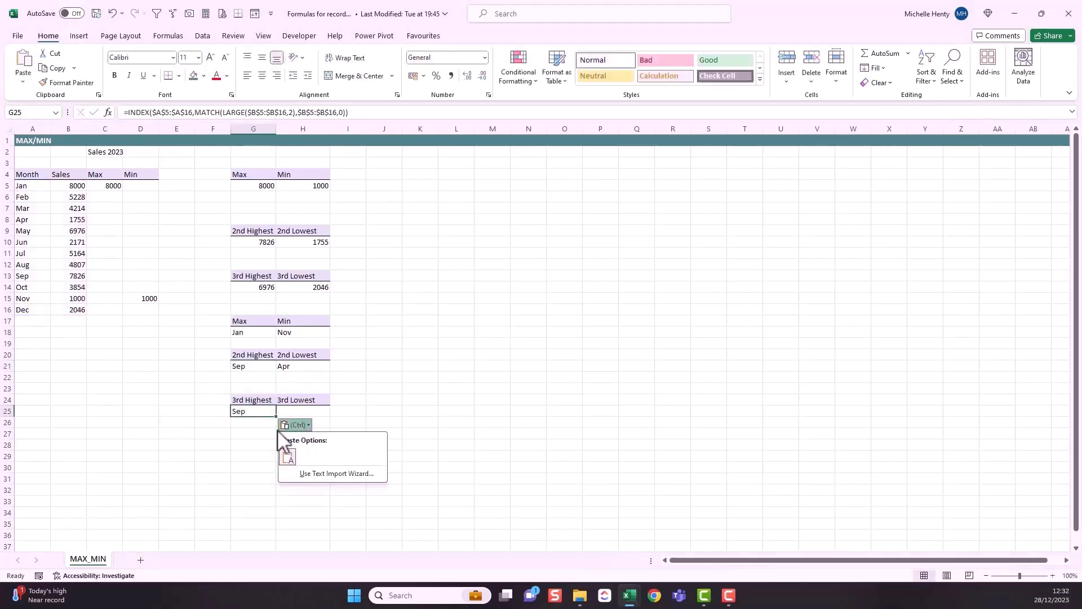
- Set the k argument of LARGE to 3 in the G25 formula and enter it
click(261, 416)
click(291, 112)
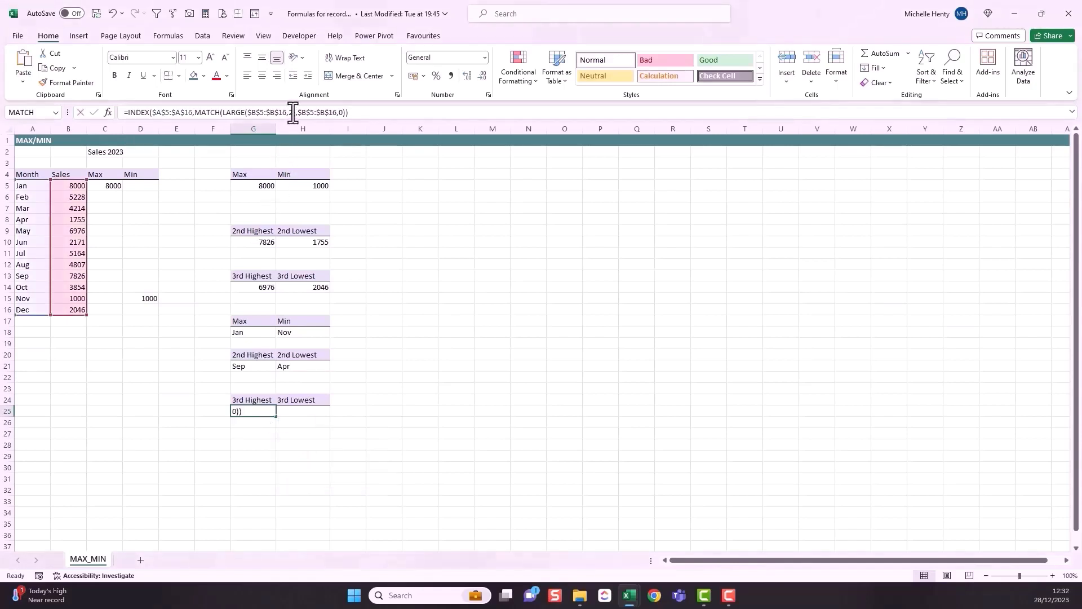
text(3)
key(ctrl+Return)
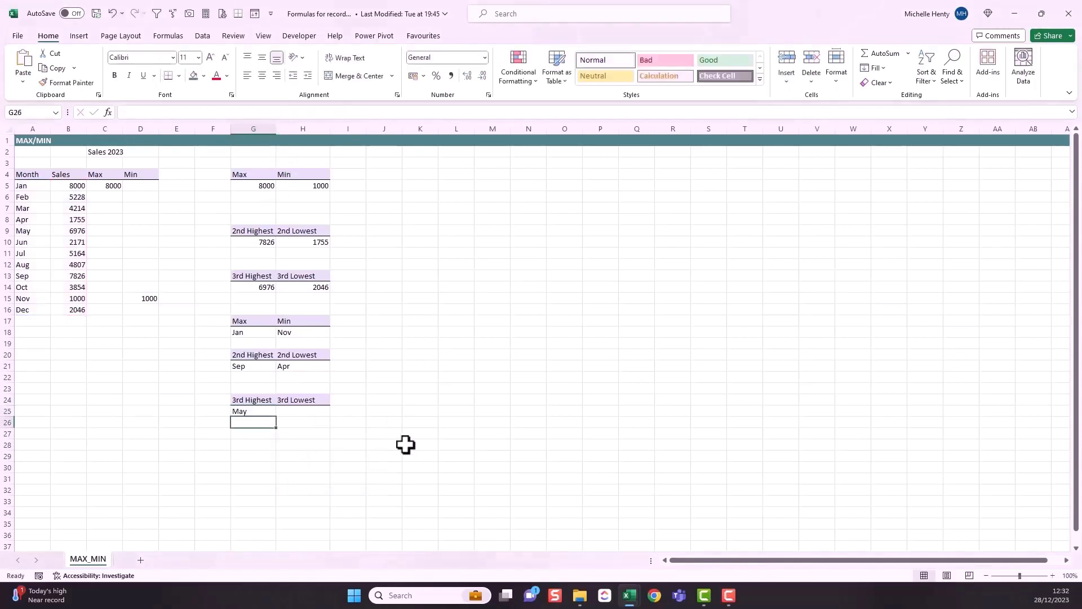
- Copy the exact formula text from H21 into H25 under the lower 3rd Lowest heading
click(302, 365)
drag(344, 112, 117, 105)
key(ctrl+c)
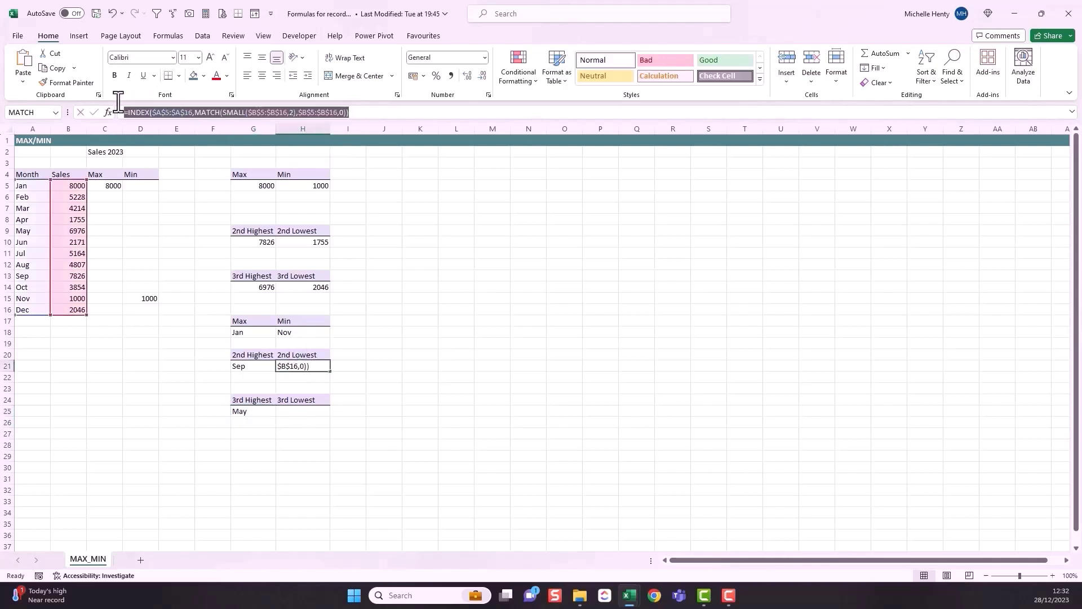
key(Escape)
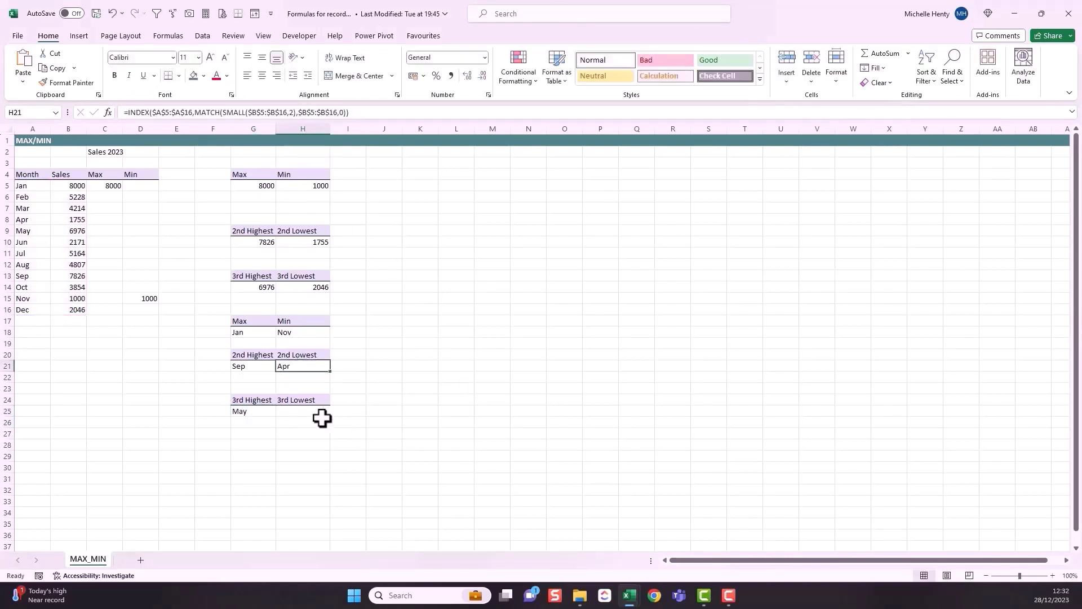
click(317, 414)
key(ctrl+v)
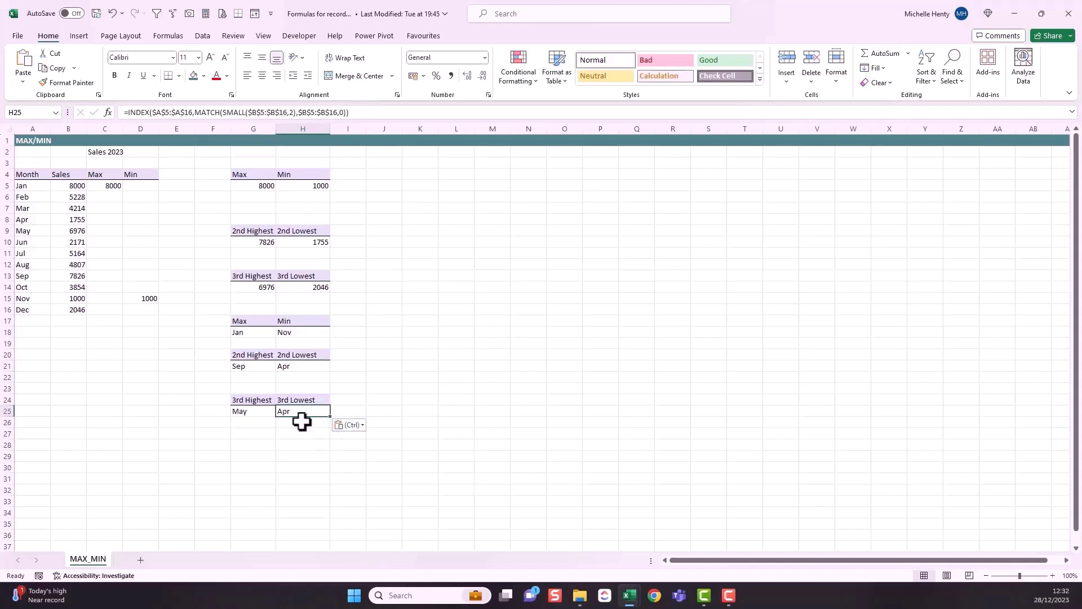
- Set the k argument of SMALL to 3 in the H25 formula and enter it
click(289, 113)
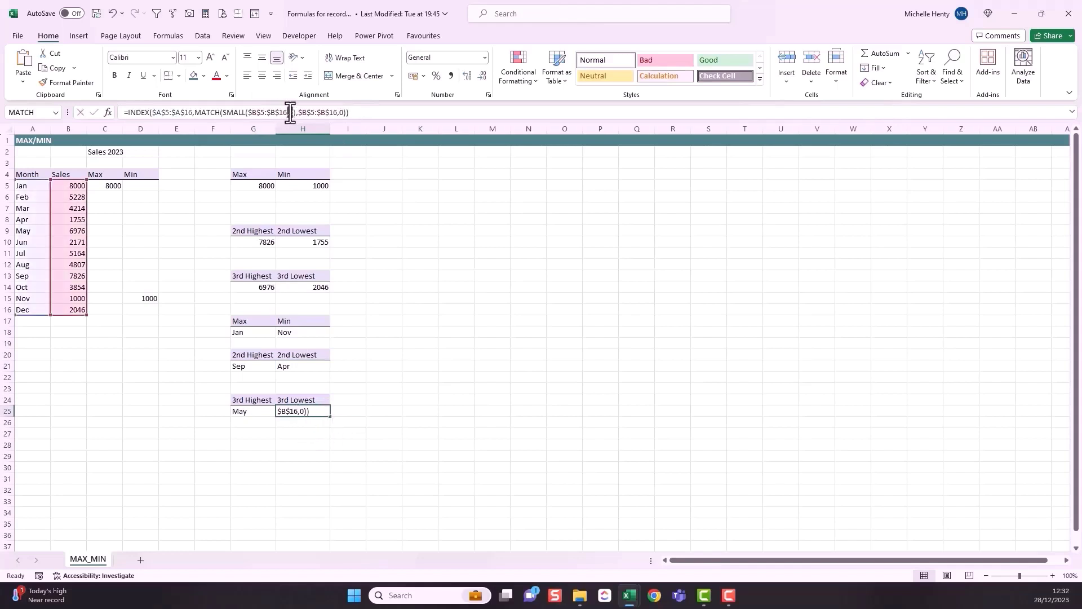
text(3)
key(Return)
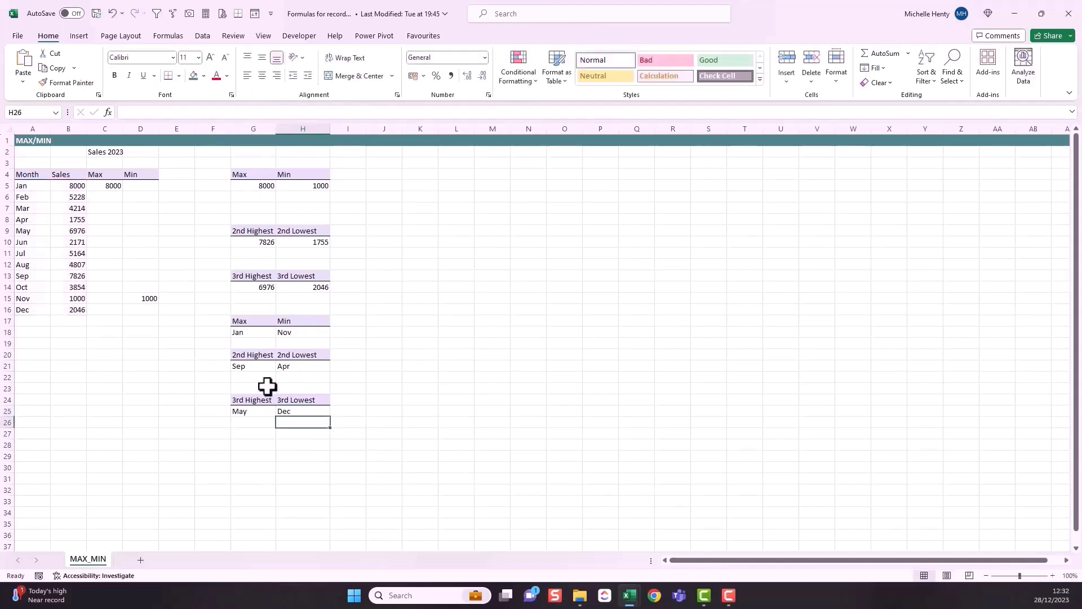
- Review the INDEX and MATCH formulas behind the month results in G25, H25, G18 and G21
click(258, 411)
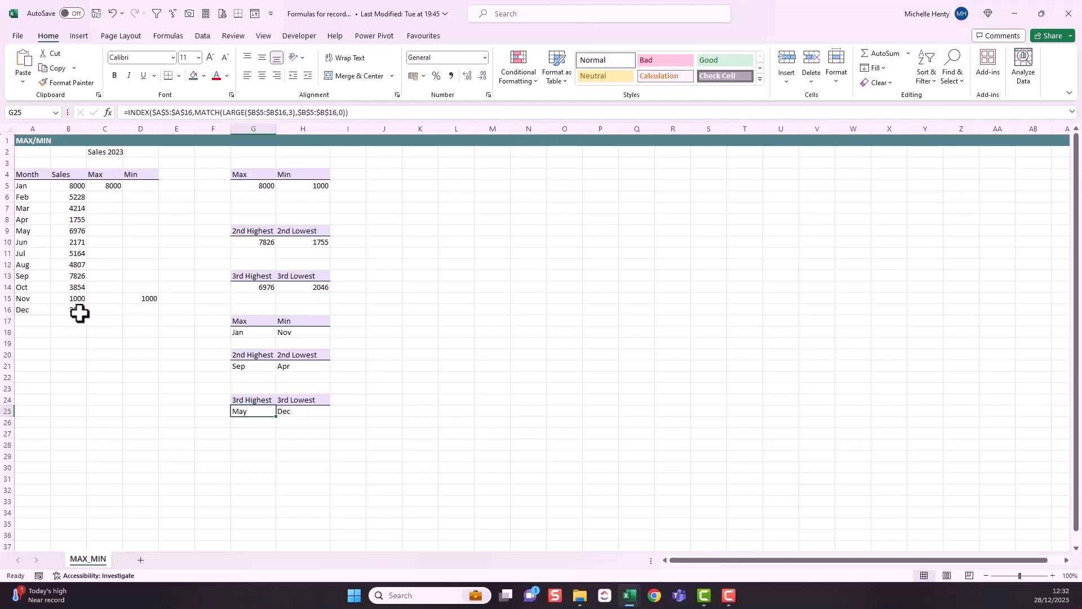
click(310, 411)
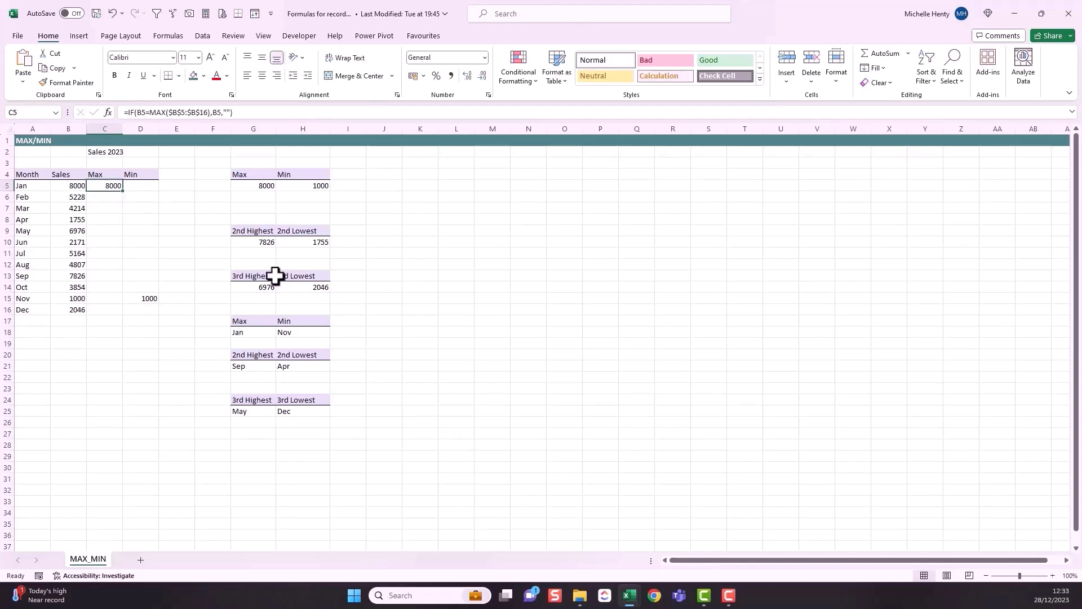
click(255, 332)
click(254, 366)
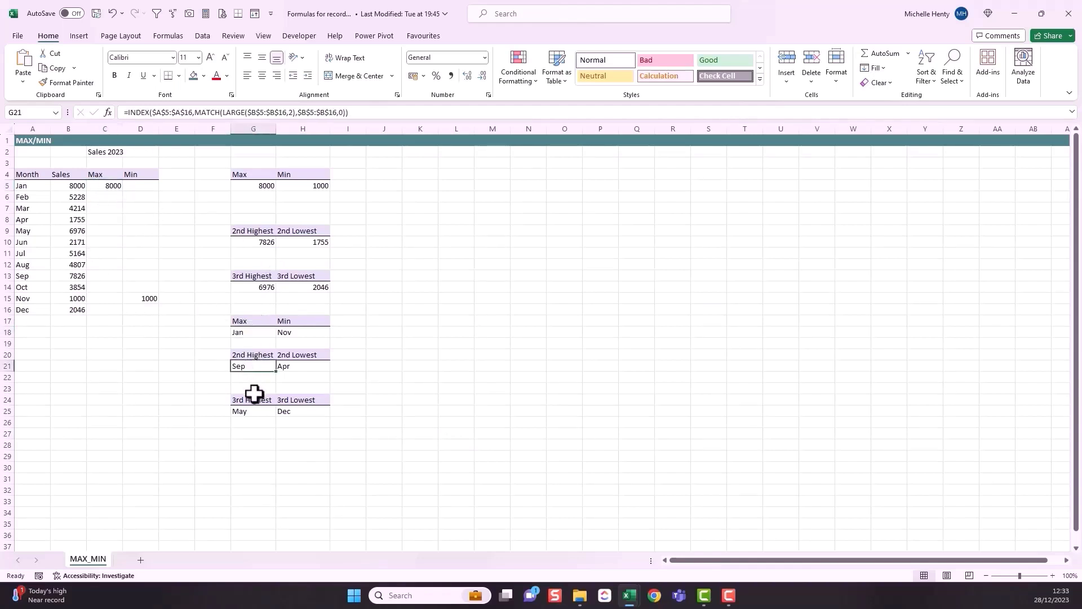
click(253, 412)
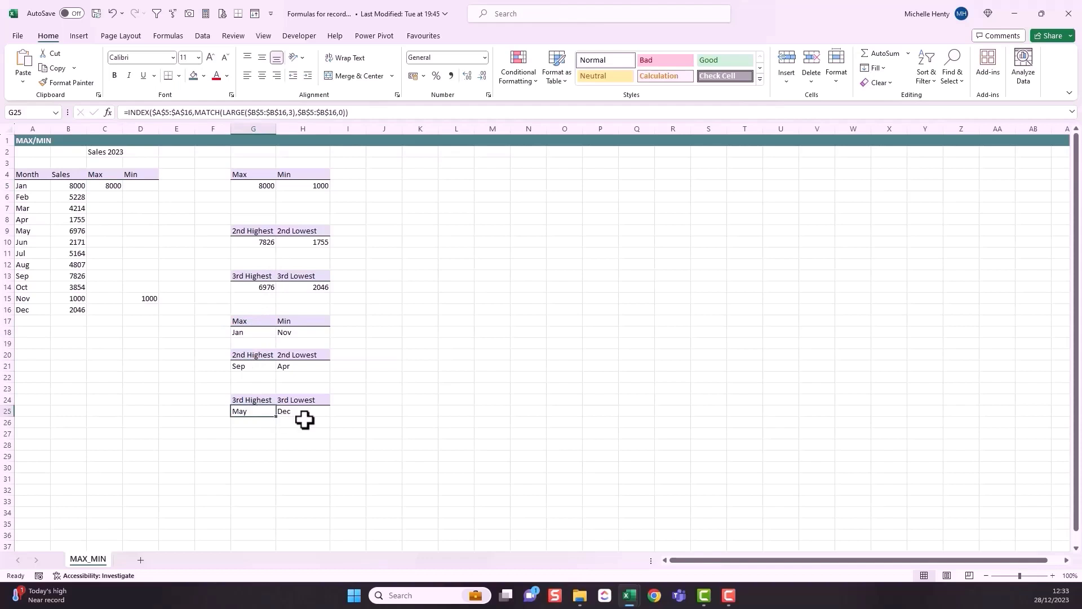